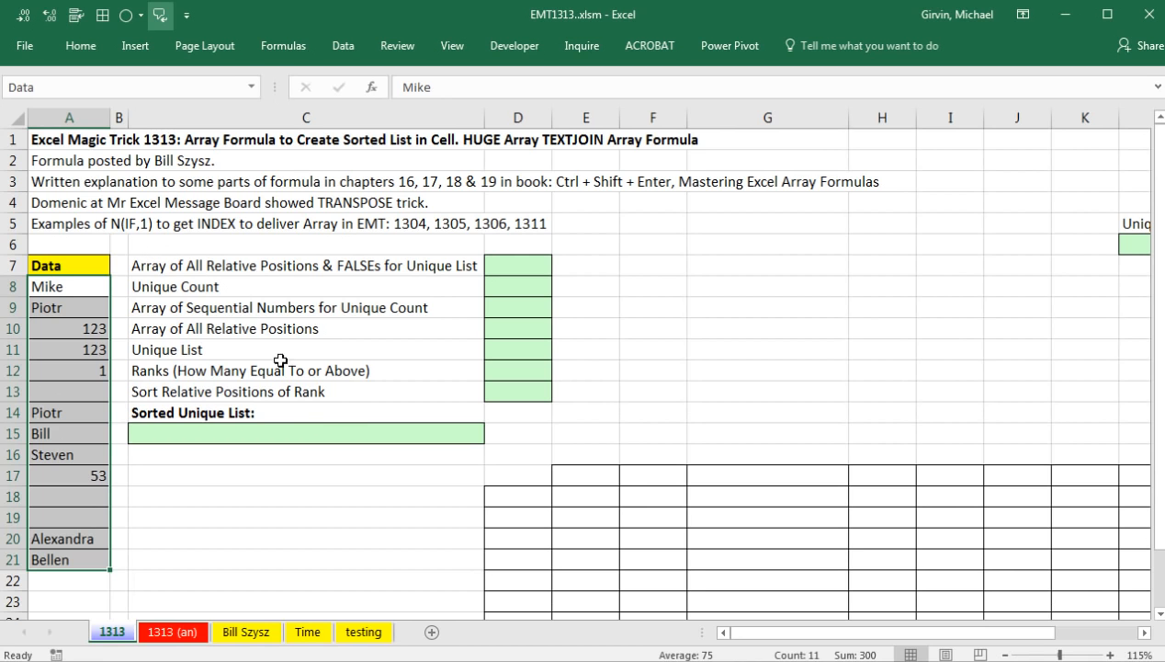
Examine the finished TEXTJOIN array formula in cell C3 of the original poster's sheet, leaving it entered as an array formula.
{"action": "left_click", "coordinate": [340, 433]}
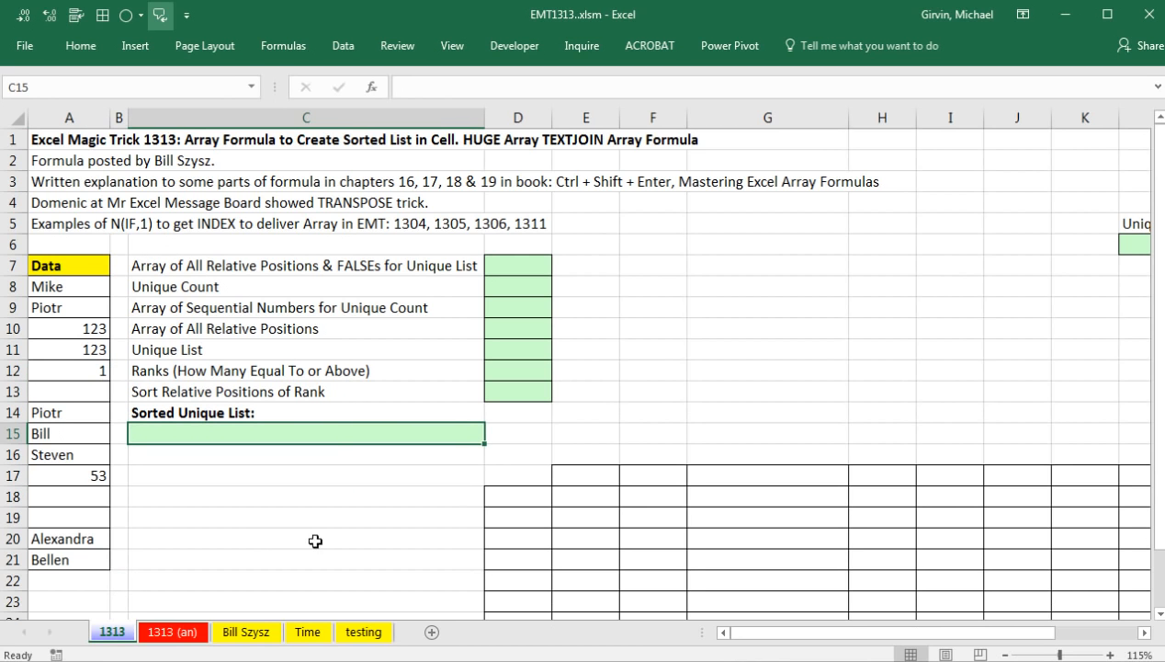
{"action": "left_click", "coordinate": [187, 640]}
{"action": "key", "text": "ctrl+Page_Up"}
{"action": "left_click", "coordinate": [262, 639]}
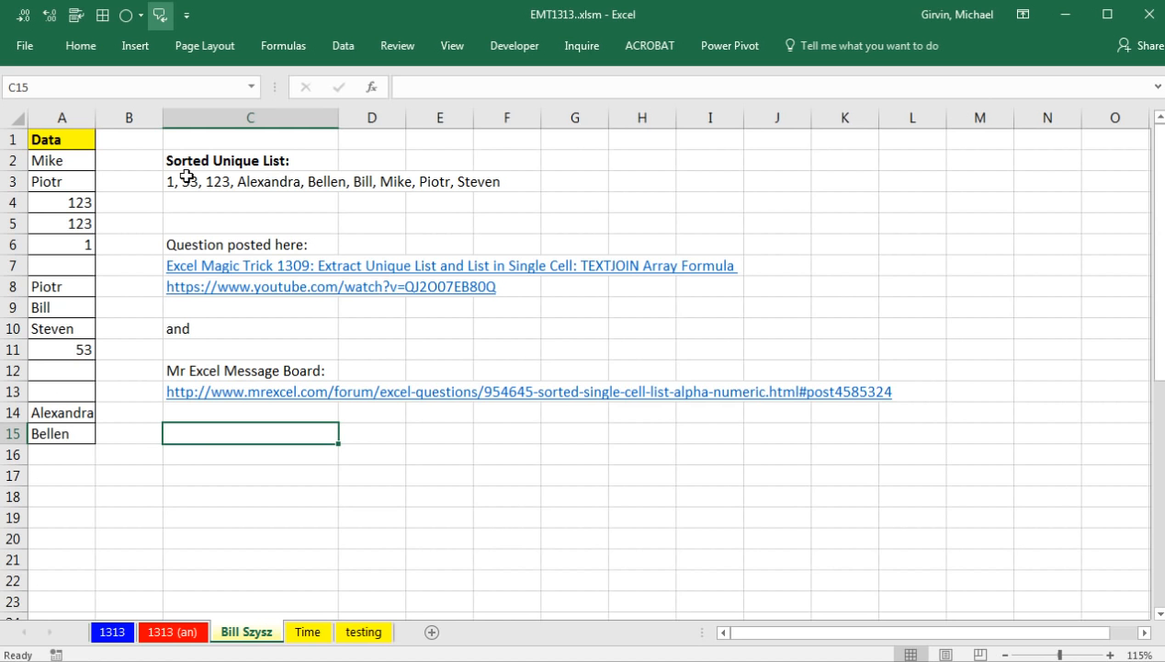
{"action": "double_click", "coordinate": [223, 178]}
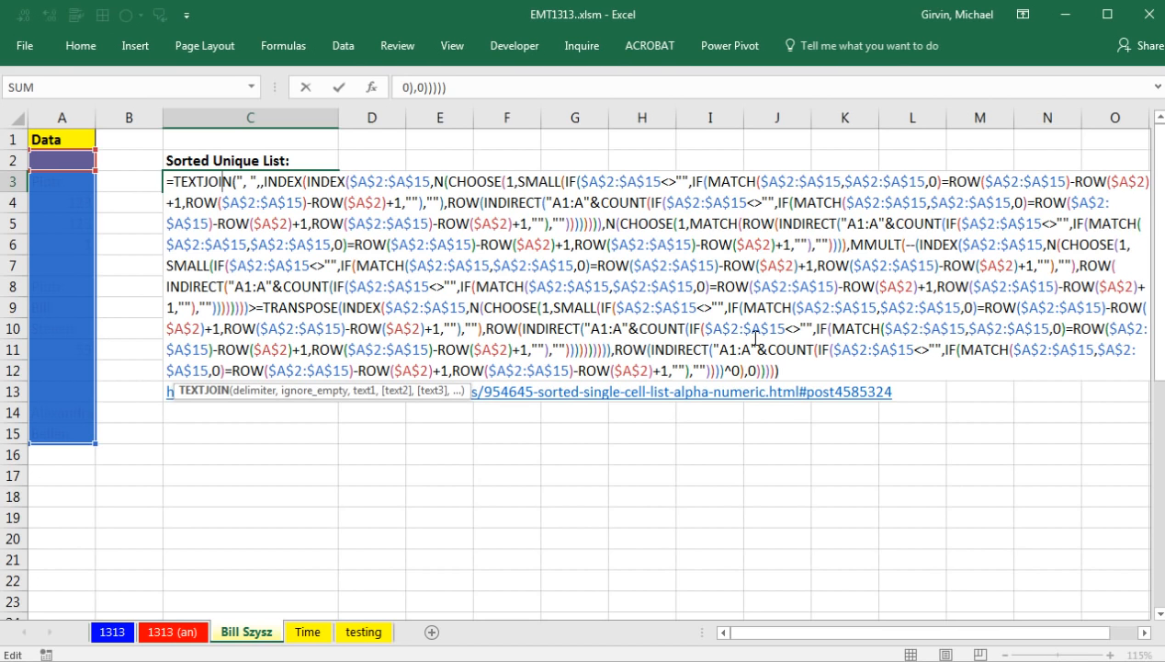
{"action": "key", "text": "ctrl+shift+Return"}
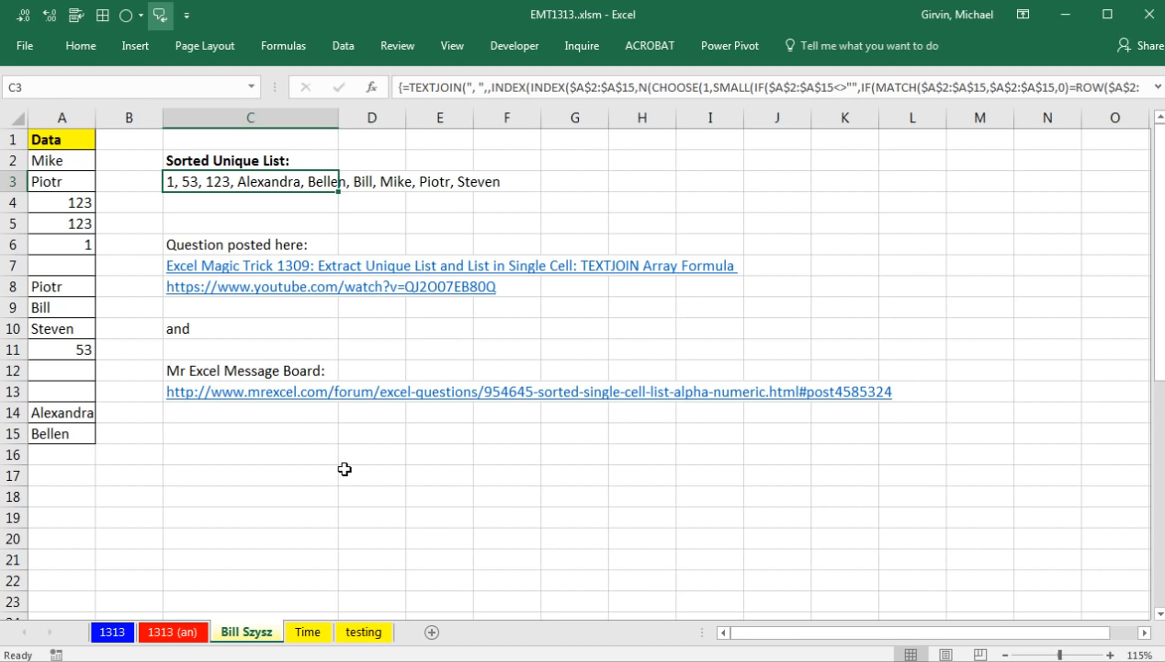
Return to the 1313 sheet and review the source data in A8:A21.
{"action": "left_click", "coordinate": [112, 631]}
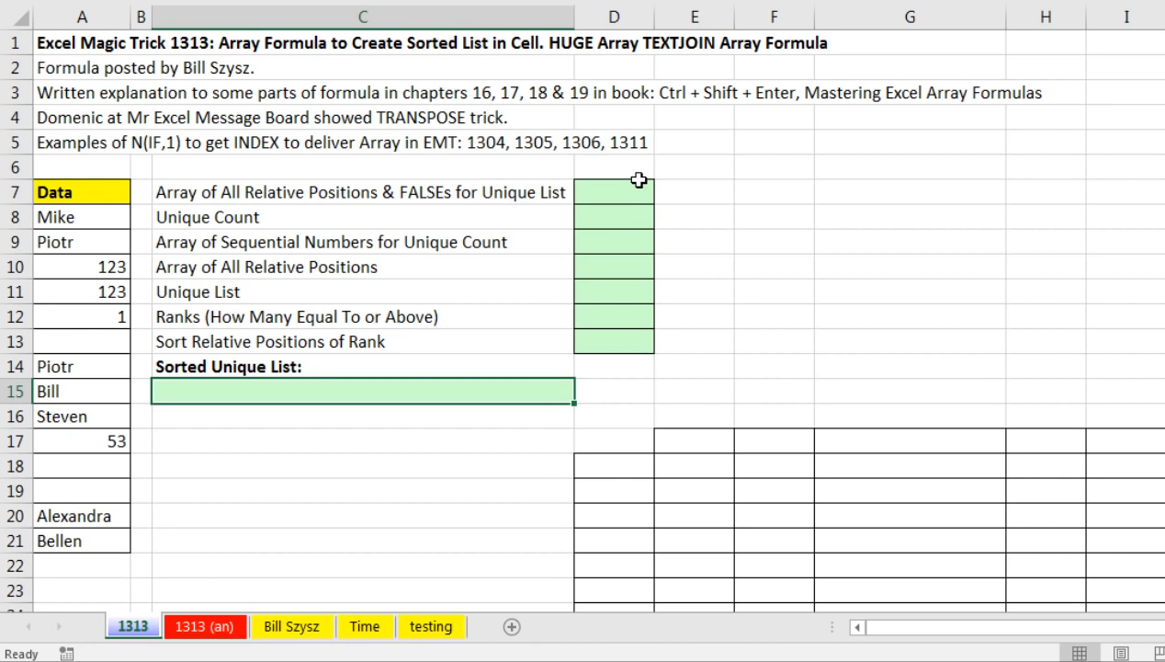
{"action": "left_click_drag", "start_coordinate": [89, 220], "coordinate": [88, 547]}
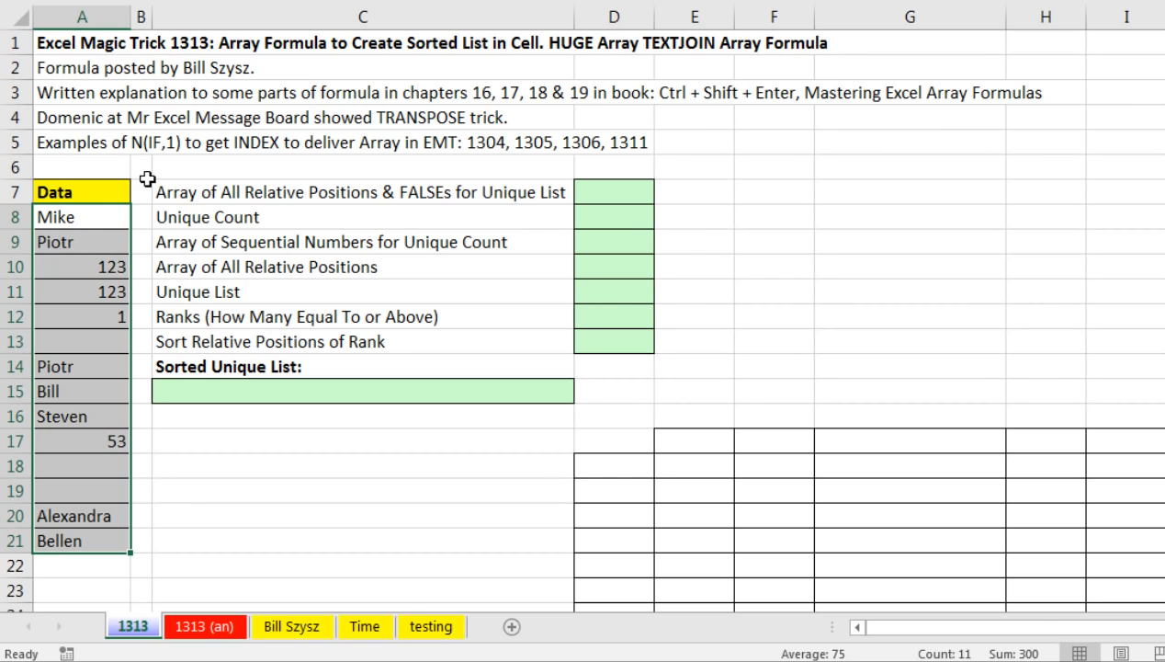
{"action": "left_click", "coordinate": [600, 198]}
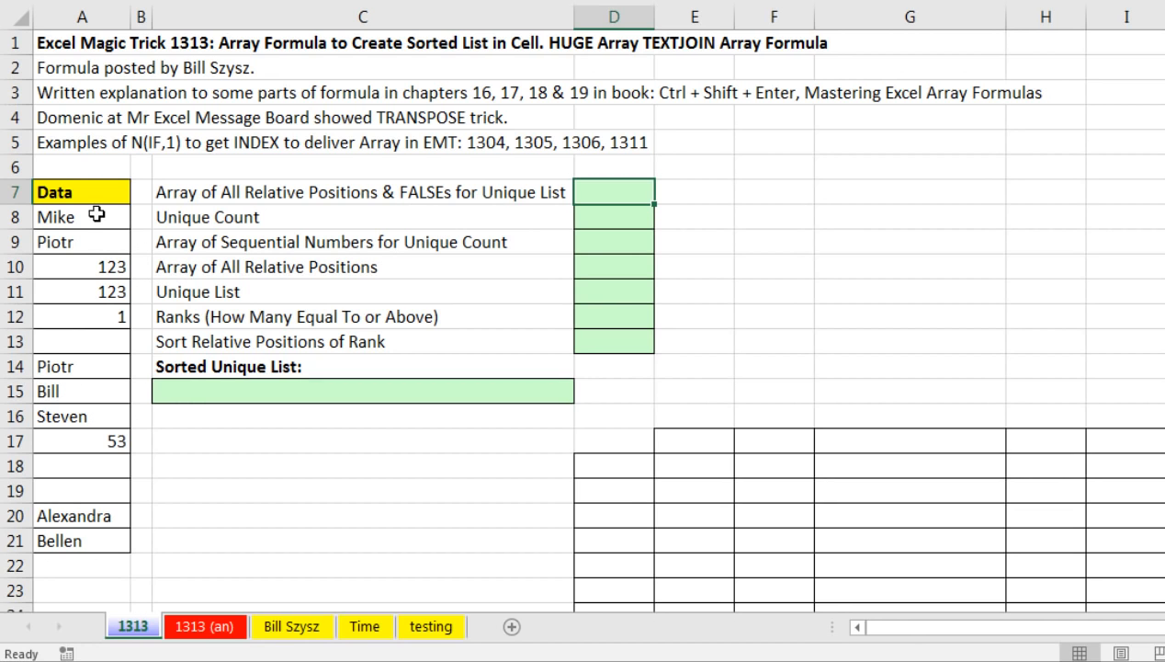
{"action": "left_click_drag", "start_coordinate": [97, 216], "coordinate": [97, 542]}
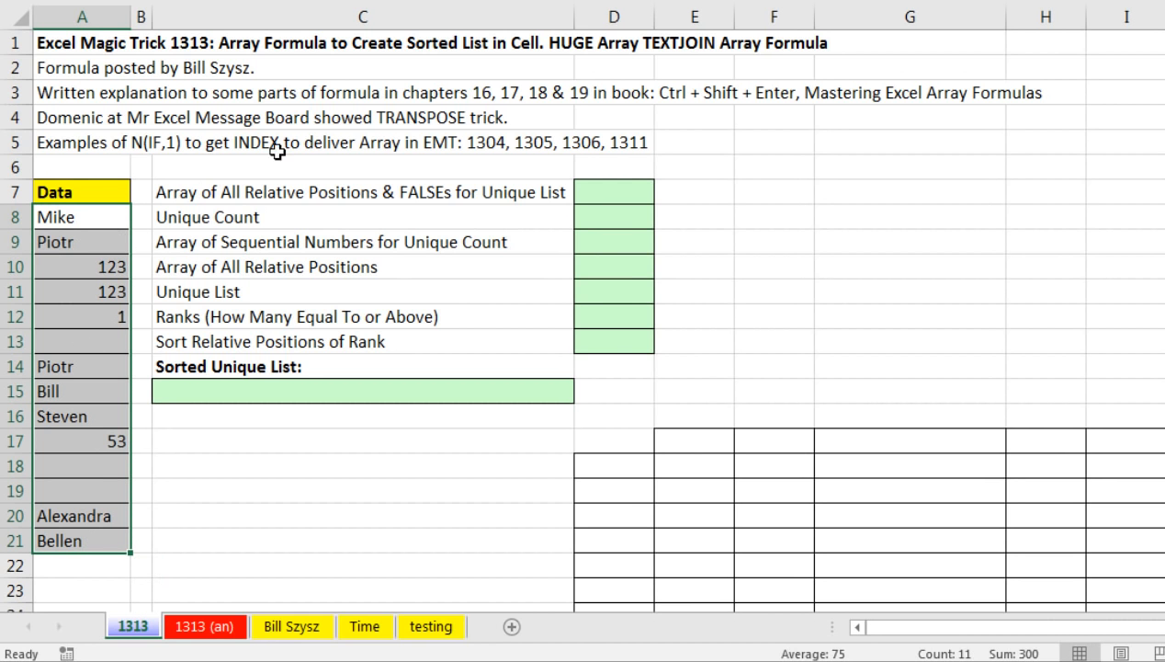
Begin a formula in D7 with =MATCH(Data,Data,0), using A8:A21 as both lookup value and lookup array.
{"action": "left_click", "coordinate": [605, 194]}
{"action": "type", "text": "="}
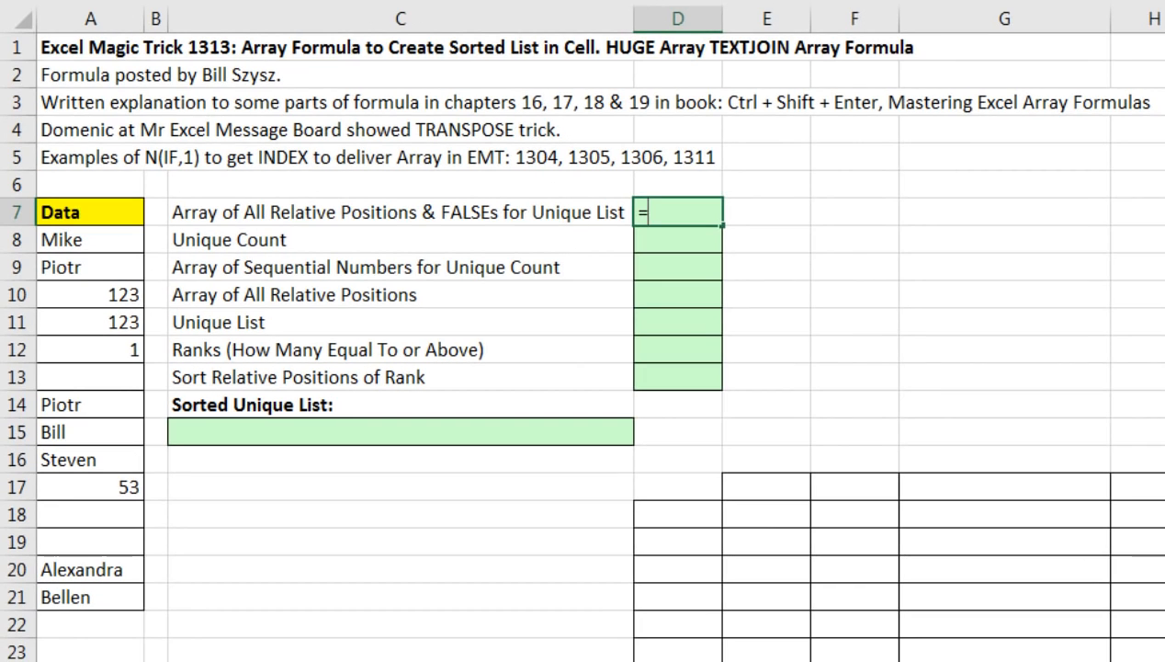
{"action": "type", "text": "mat"}
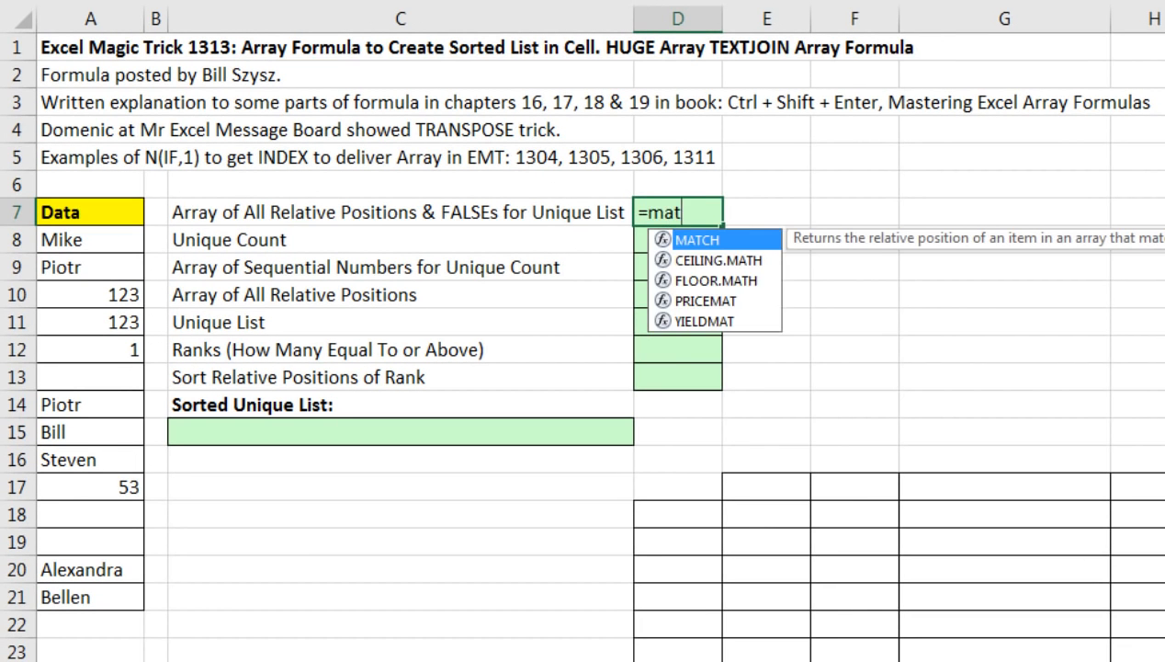
{"action": "key", "text": "Tab"}
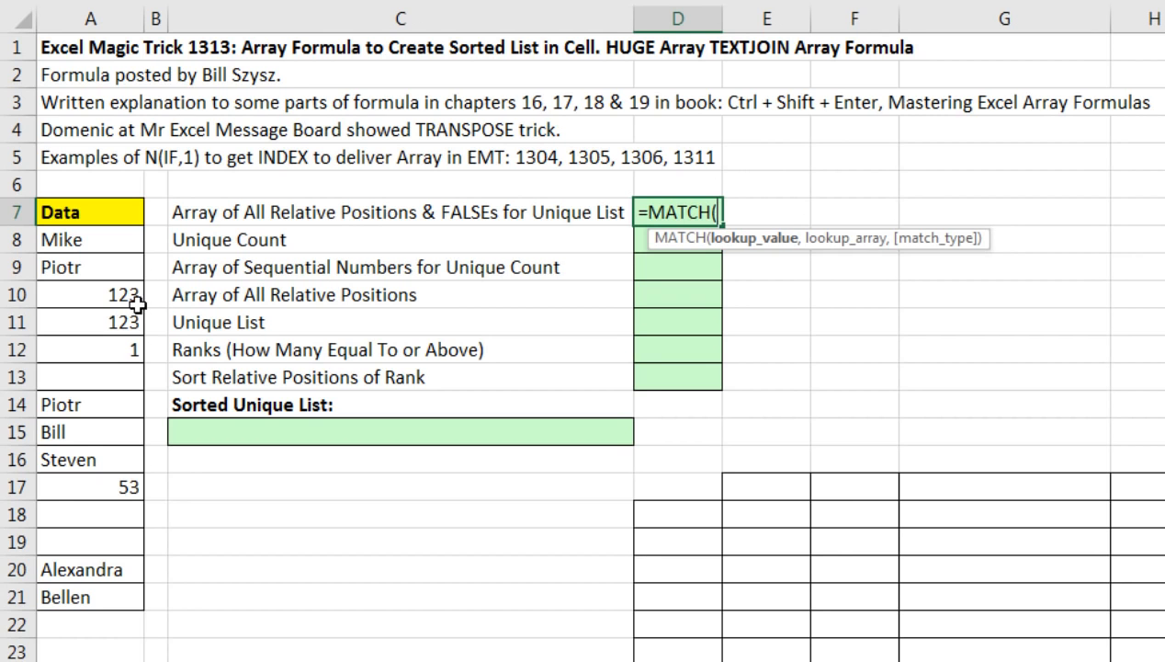
{"action": "left_click", "coordinate": [59, 240]}
{"action": "left_click_drag", "start_coordinate": [63, 279], "coordinate": [91, 596]}
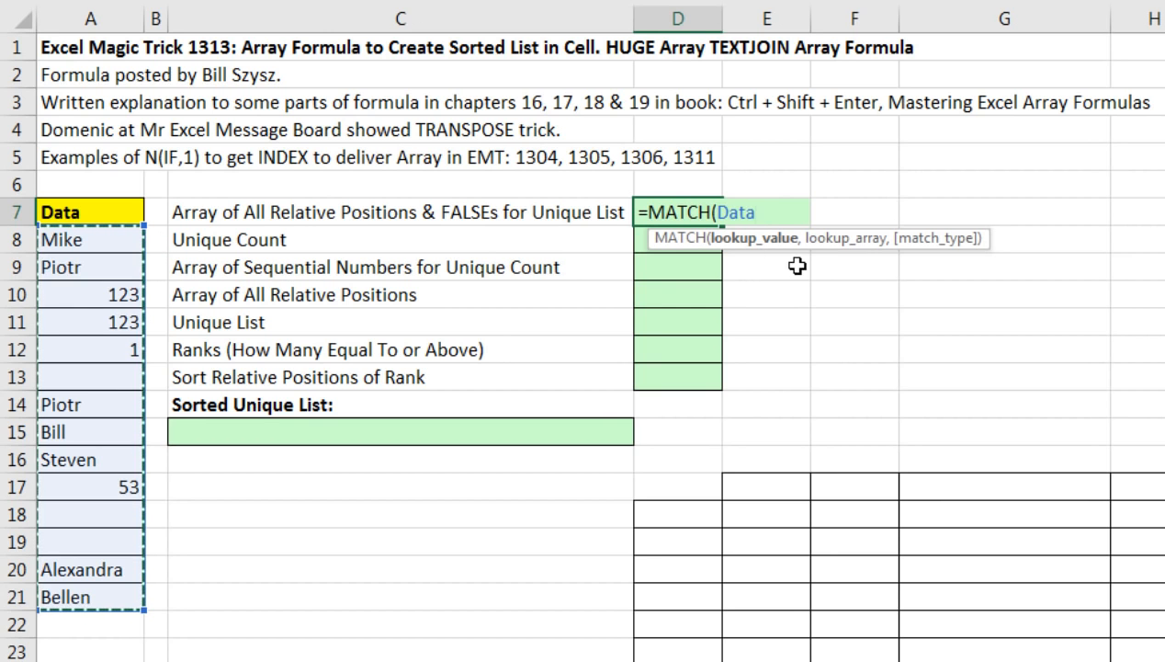
{"action": "type", "text": ","}
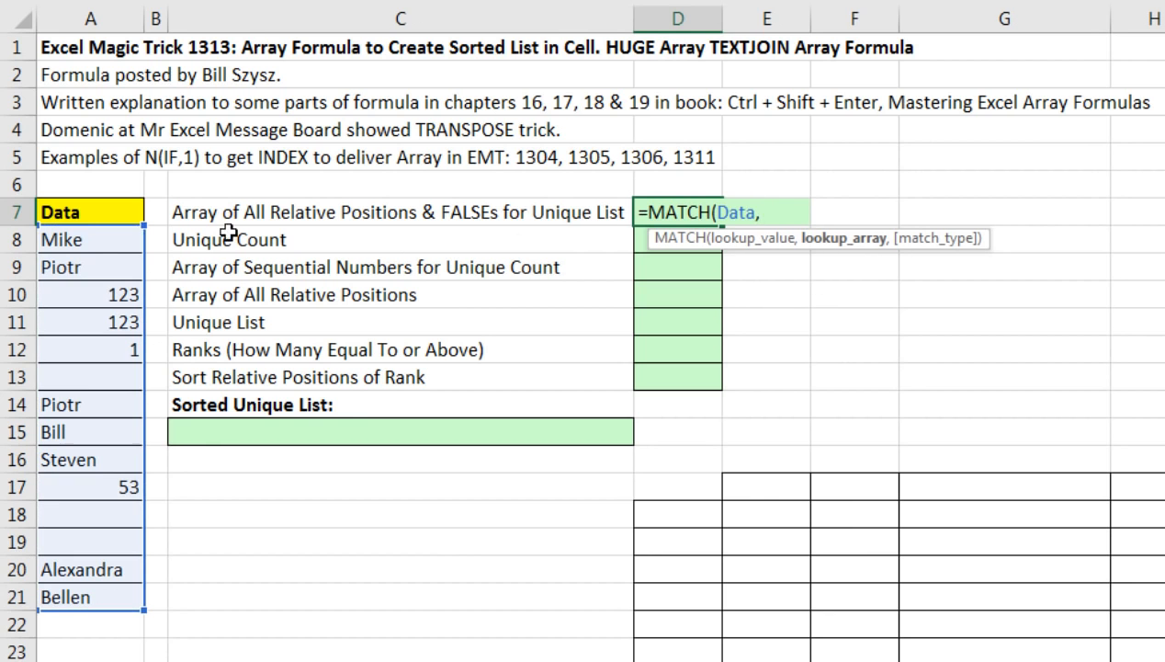
{"action": "left_click_drag", "start_coordinate": [84, 238], "coordinate": [162, 598]}
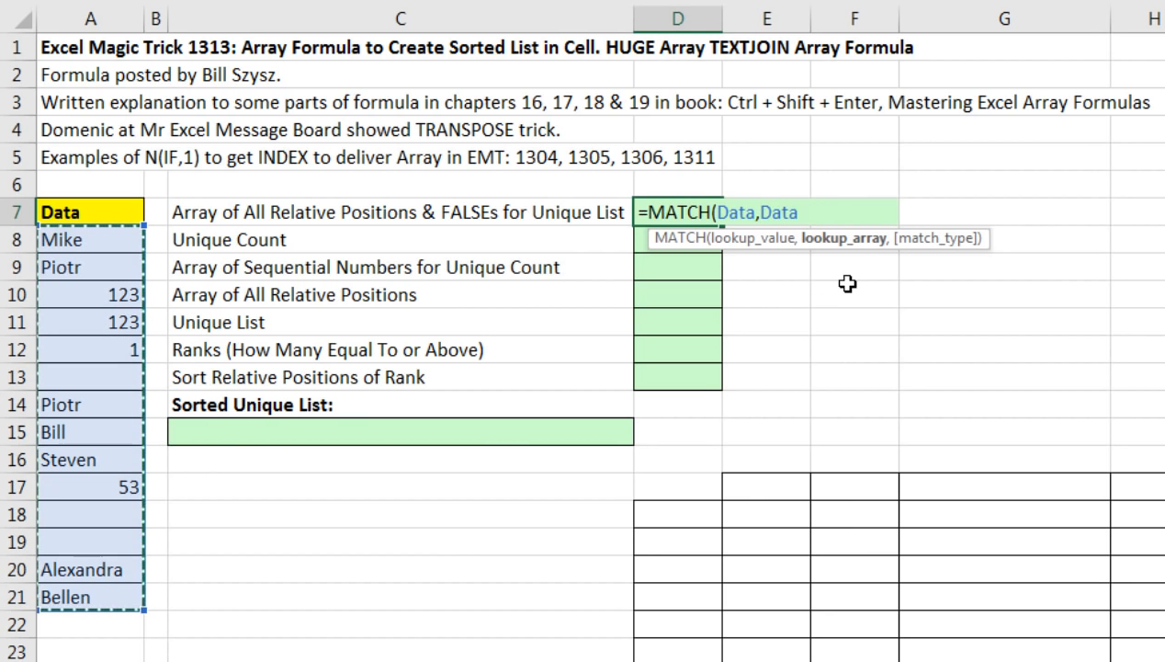
{"action": "type", "text": ","}
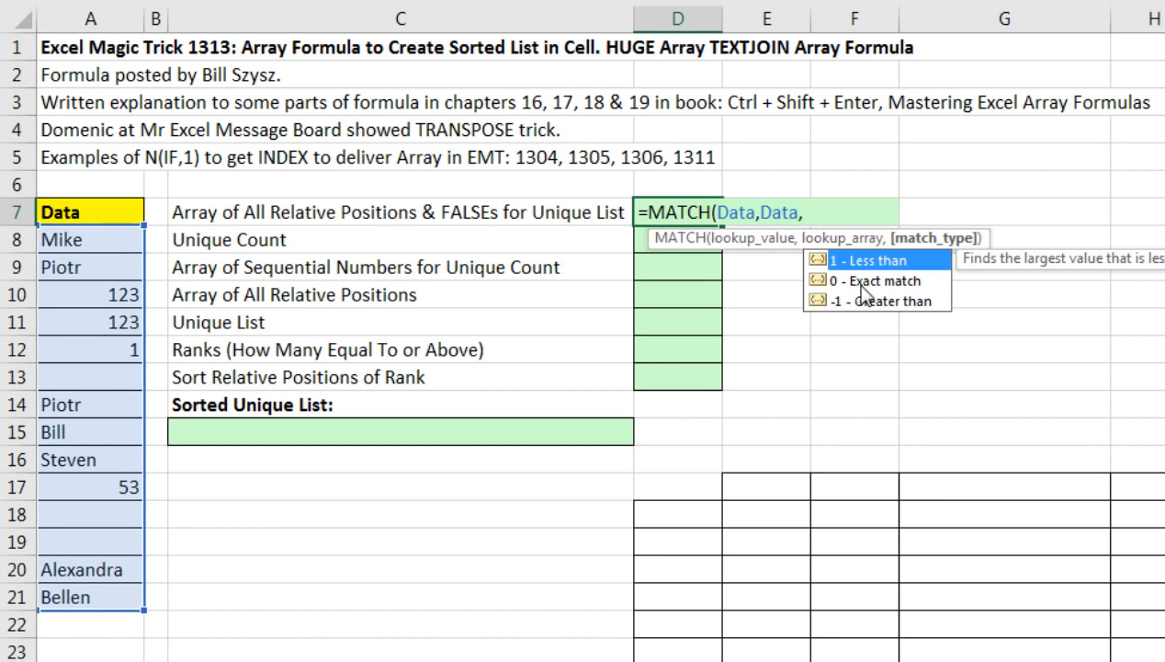
{"action": "type", "text": "0)"}
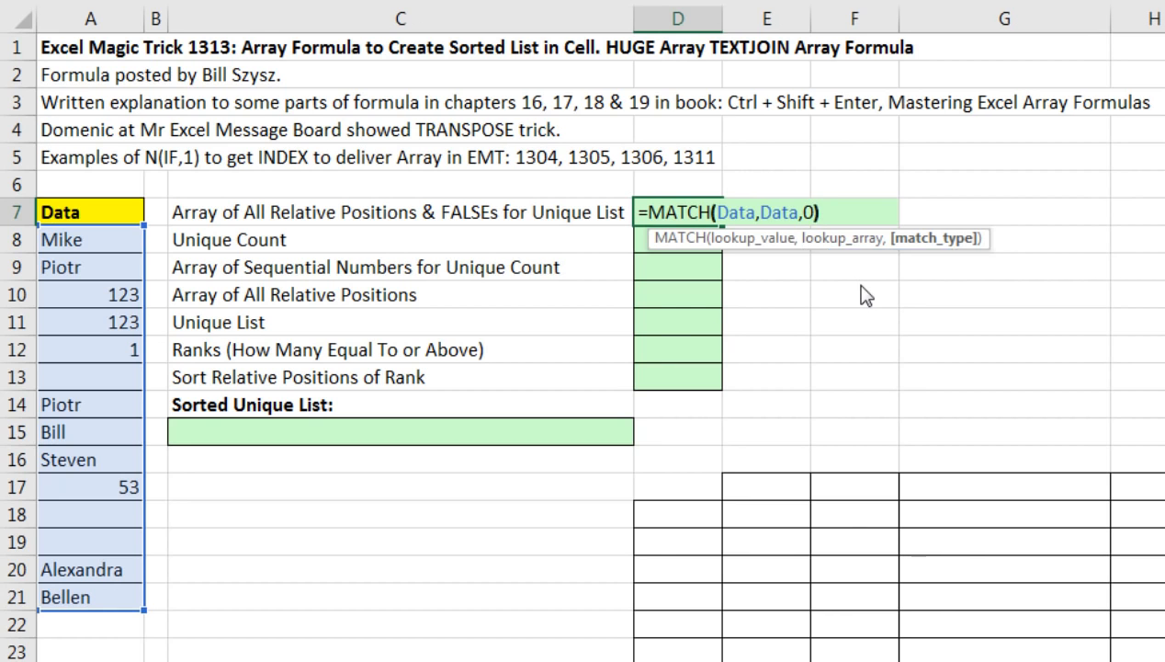
Preview the array that the MATCH expression in D7 returns, and restore the formula text.
{"action": "key", "text": "F9"}
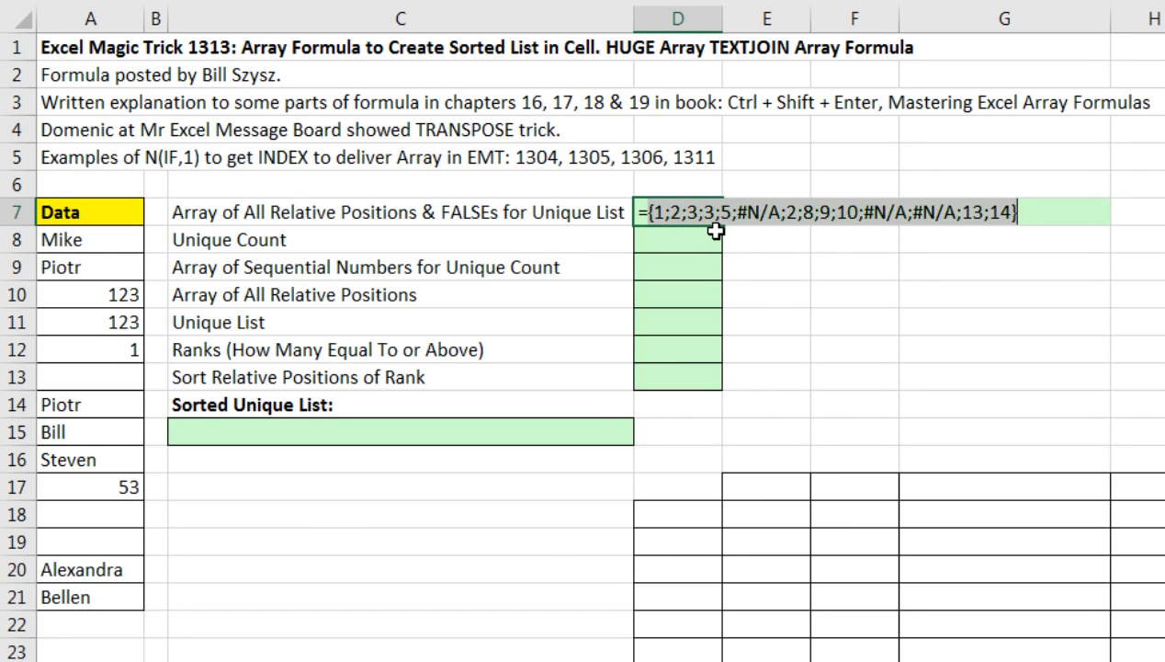
{"action": "key", "text": "ctrl+z"}
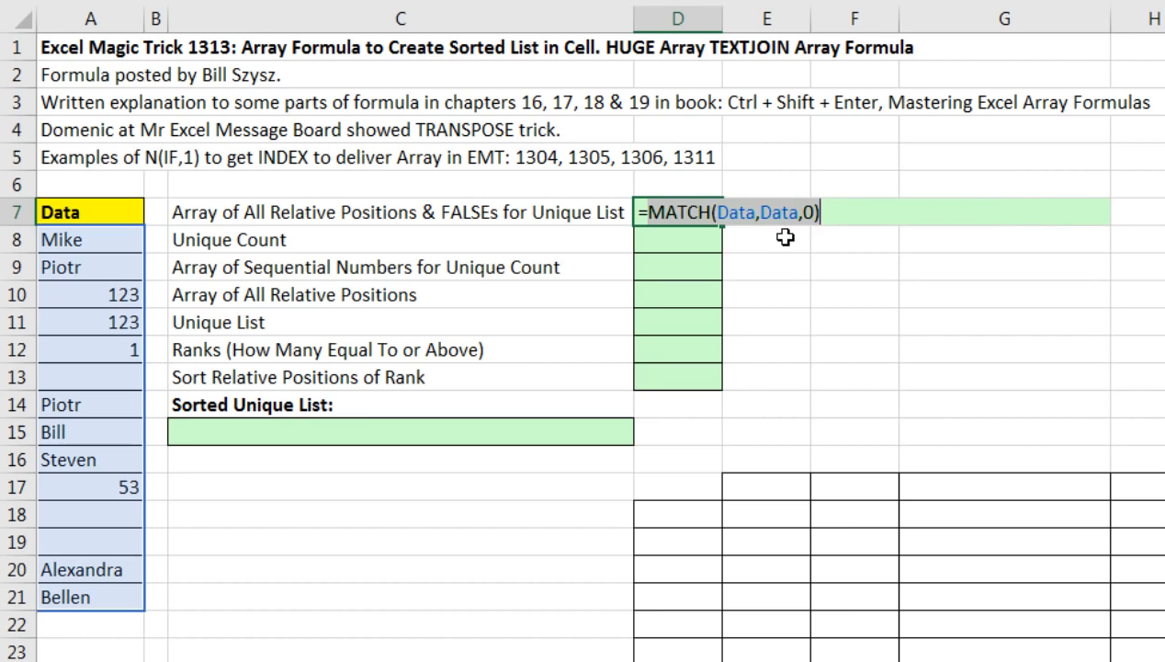
{"action": "left_click", "coordinate": [833, 215]}
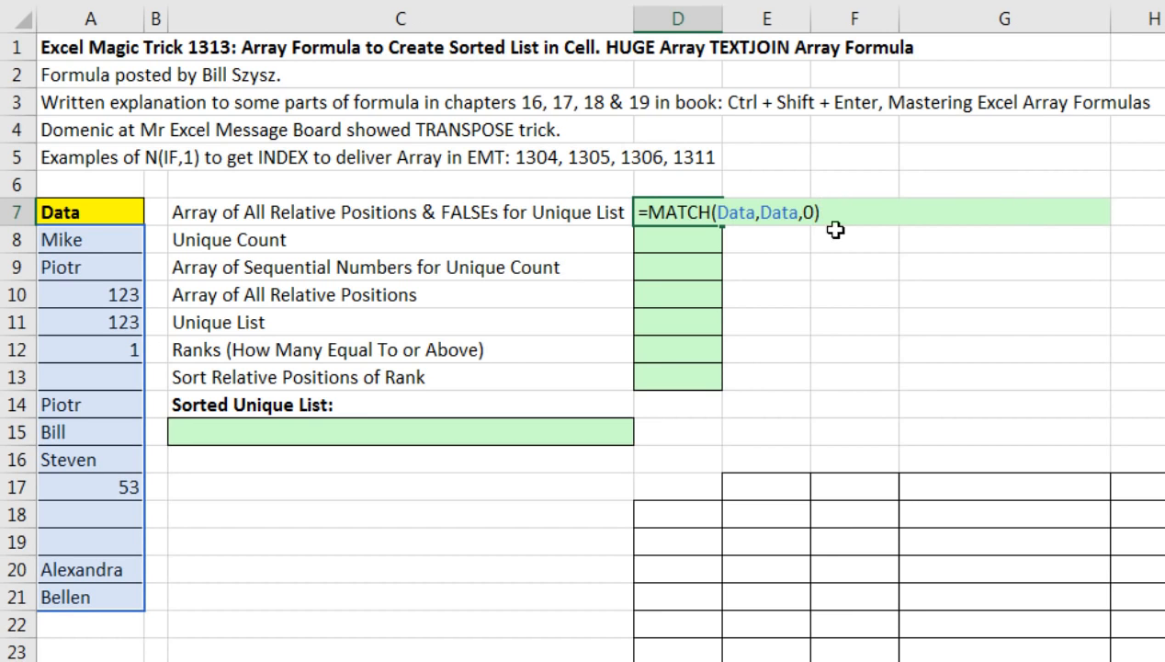
Extend the D7 formula by comparing the MATCH result with =ROW(Data)-ROW(A8)+1.
{"action": "type", "text": "=row"}
{"action": "key", "text": "Tab"}
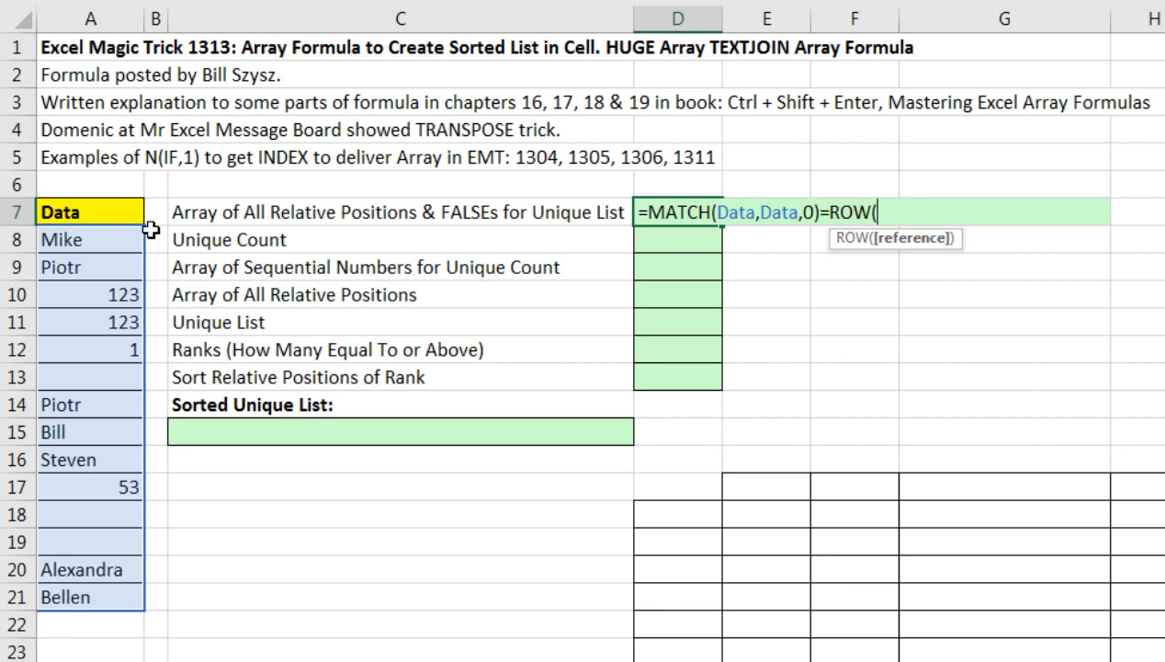
{"action": "left_click_drag", "start_coordinate": [61, 237], "coordinate": [86, 598]}
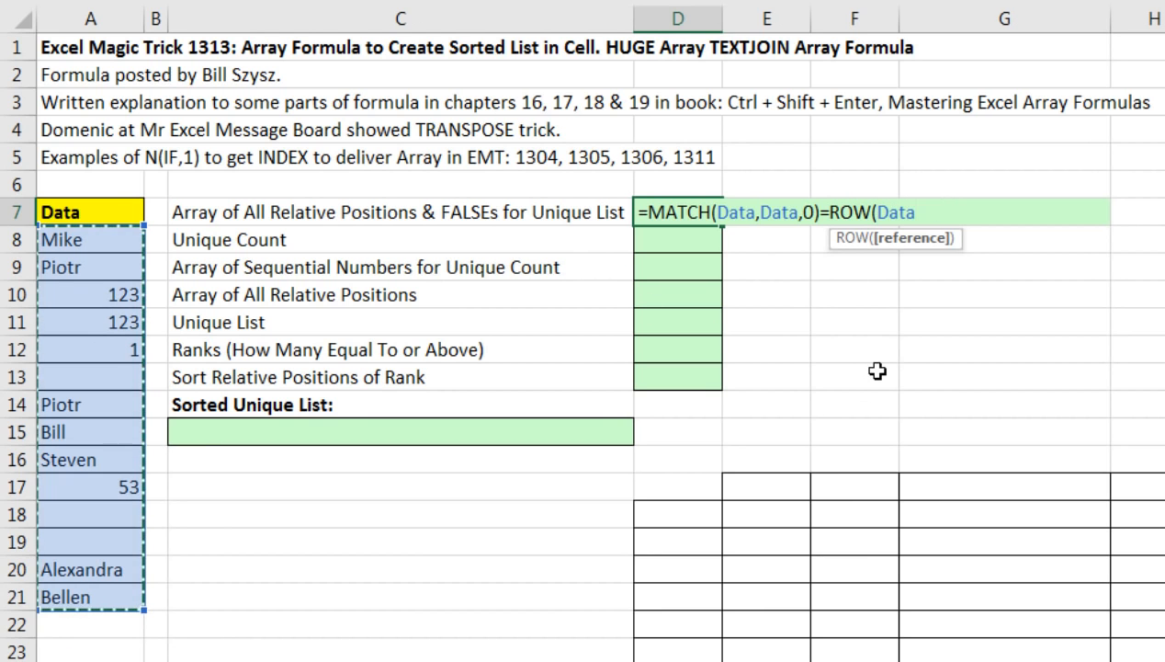
{"action": "type", "text": ")"}
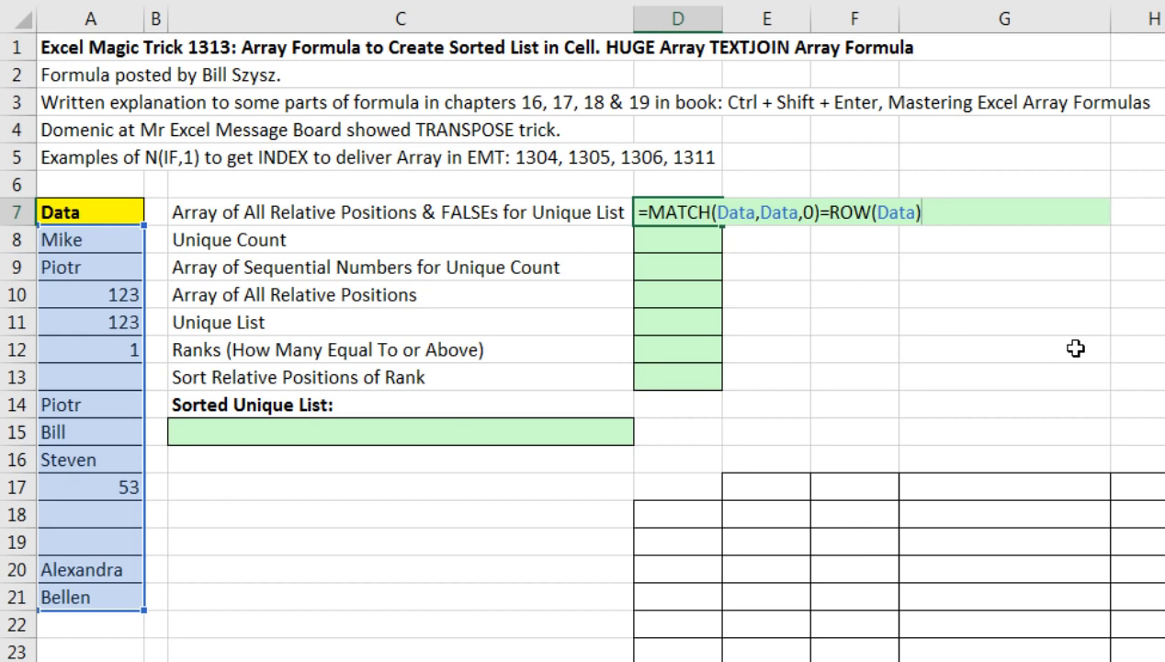
{"action": "type", "text": "-row"}
{"action": "key", "text": "Tab"}
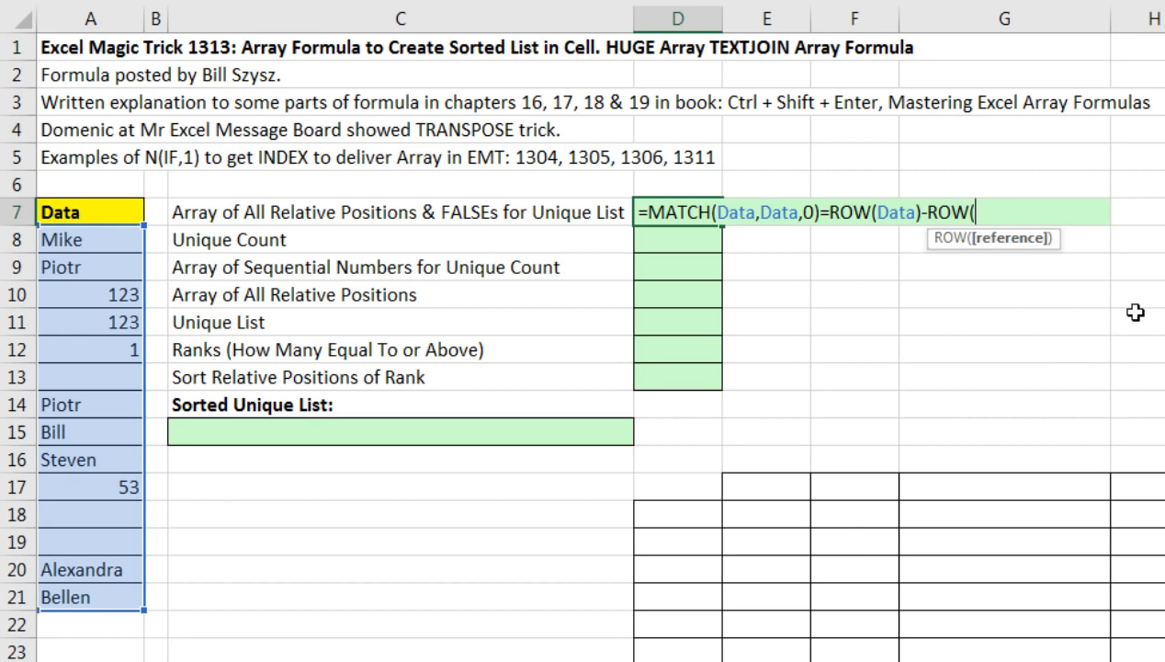
{"action": "left_click", "coordinate": [68, 243]}
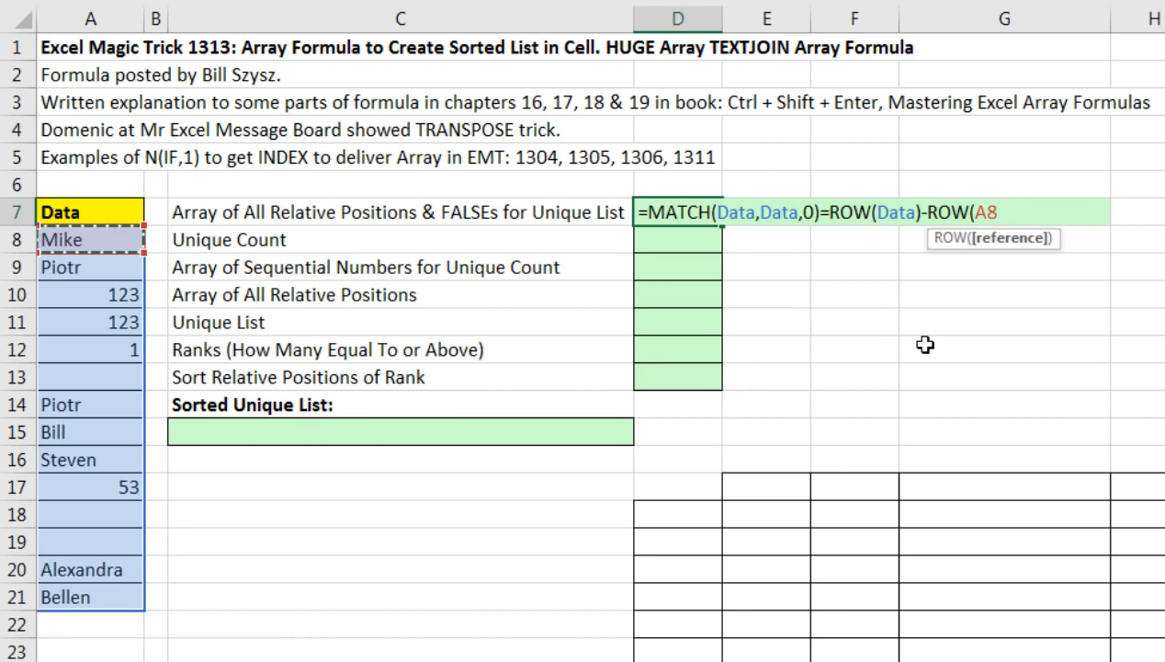
{"action": "type", "text": ")+1"}
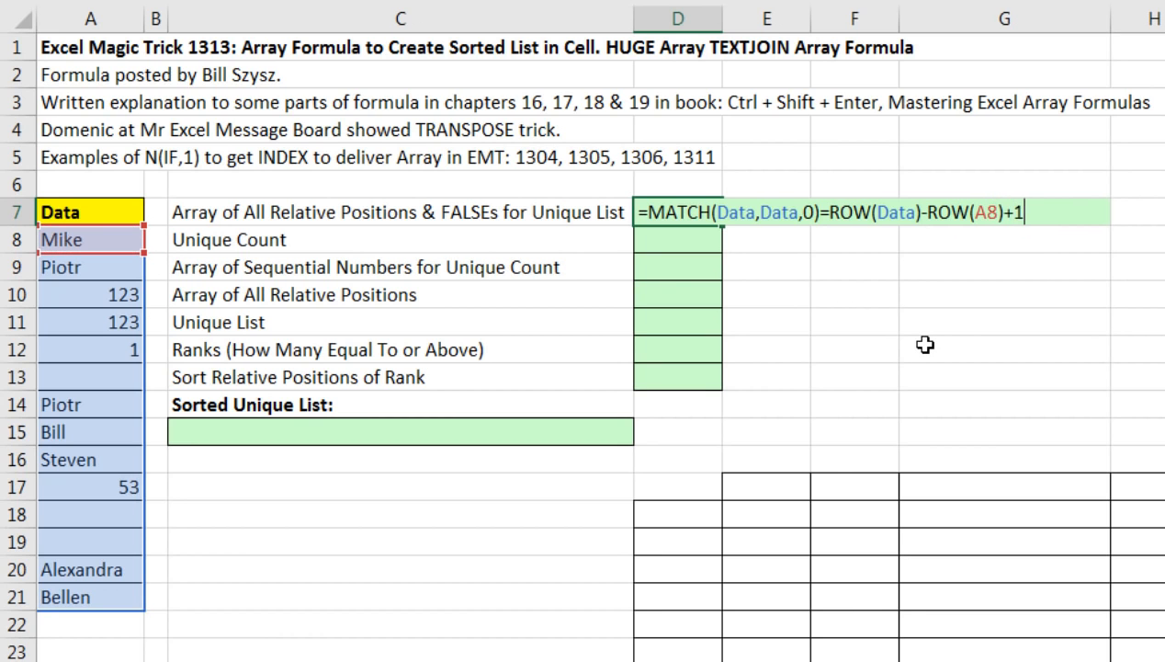
Preview the arrays from ROW(Data)-ROW(A8)+1 and from the whole D7 comparison, restoring the formula text each time.
{"action": "left_click_drag", "start_coordinate": [830, 213], "coordinate": [1161, 230]}
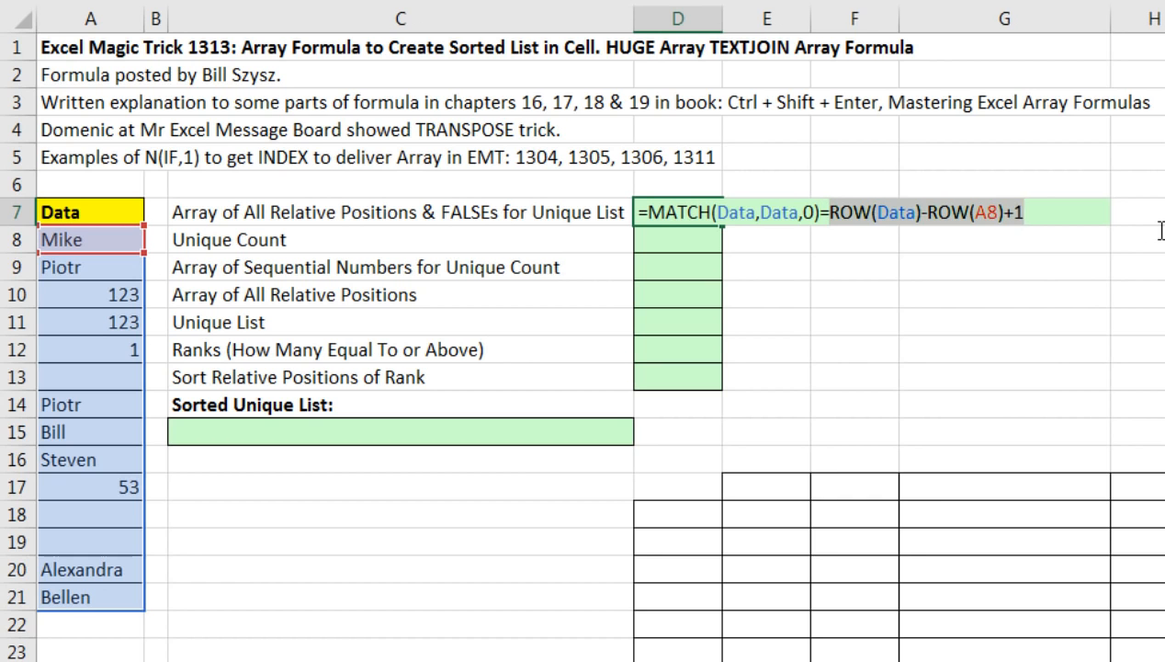
{"action": "key", "text": "F9"}
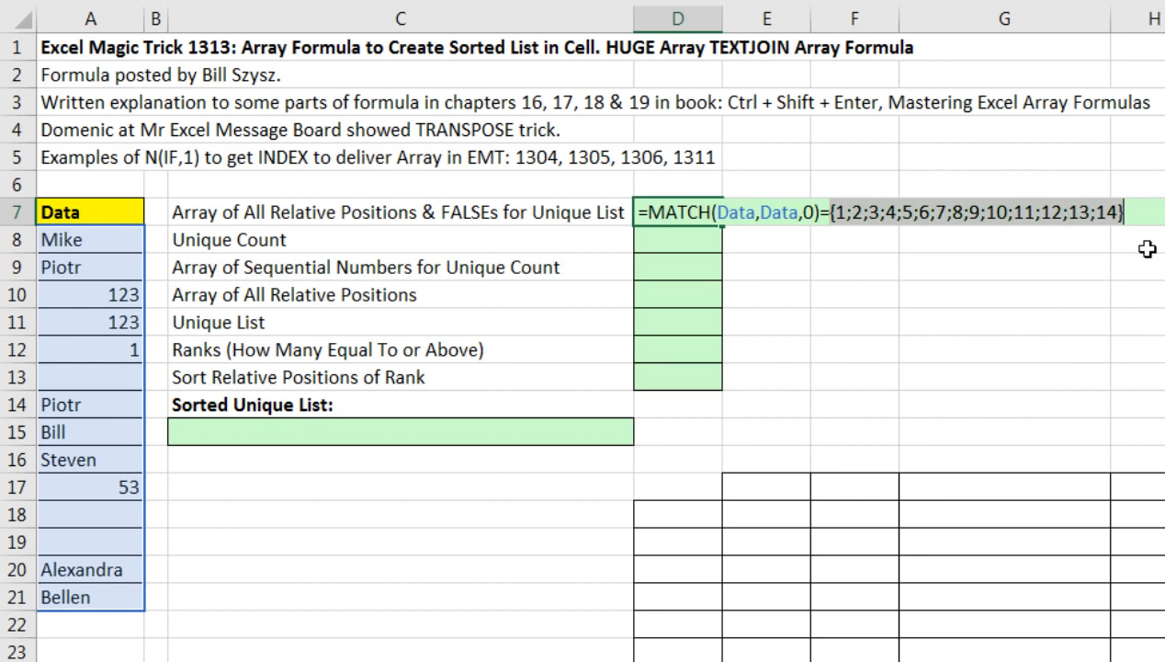
{"action": "key", "text": "ctrl+z"}
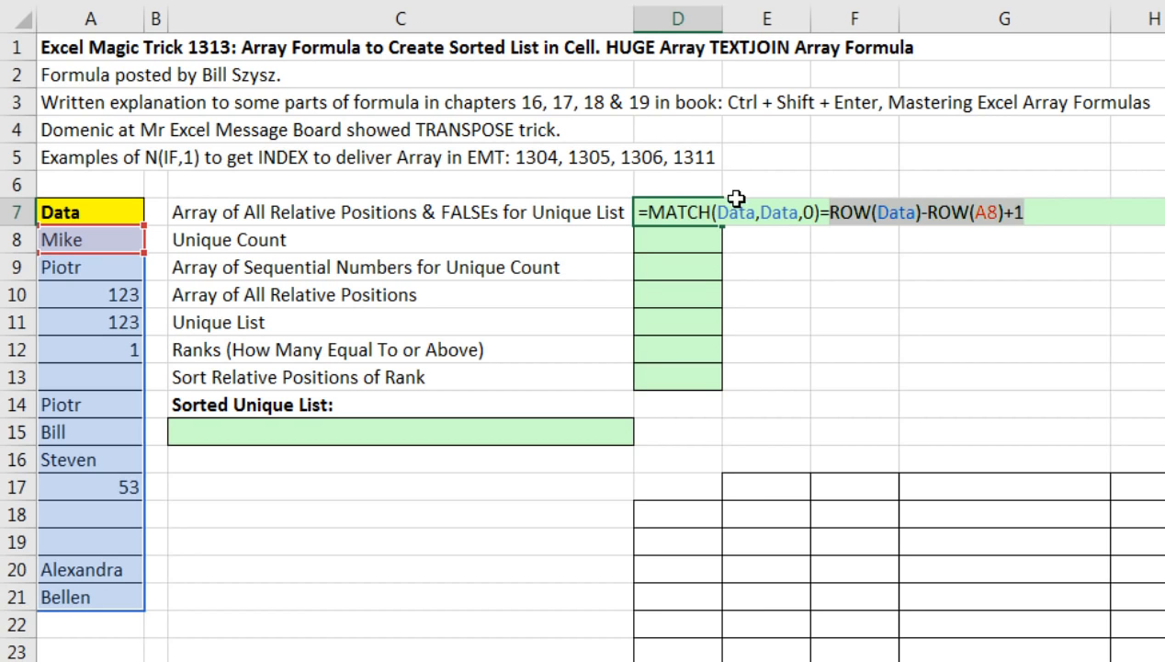
{"action": "left_click", "coordinate": [806, 219]}
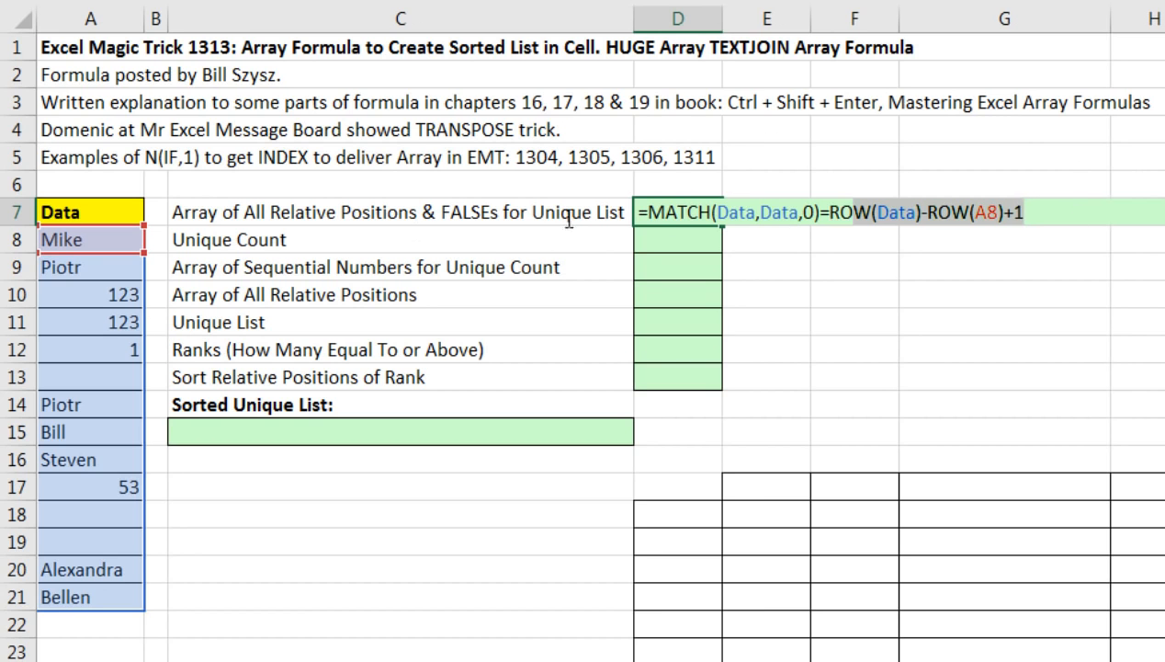
{"action": "key", "text": "F9"}
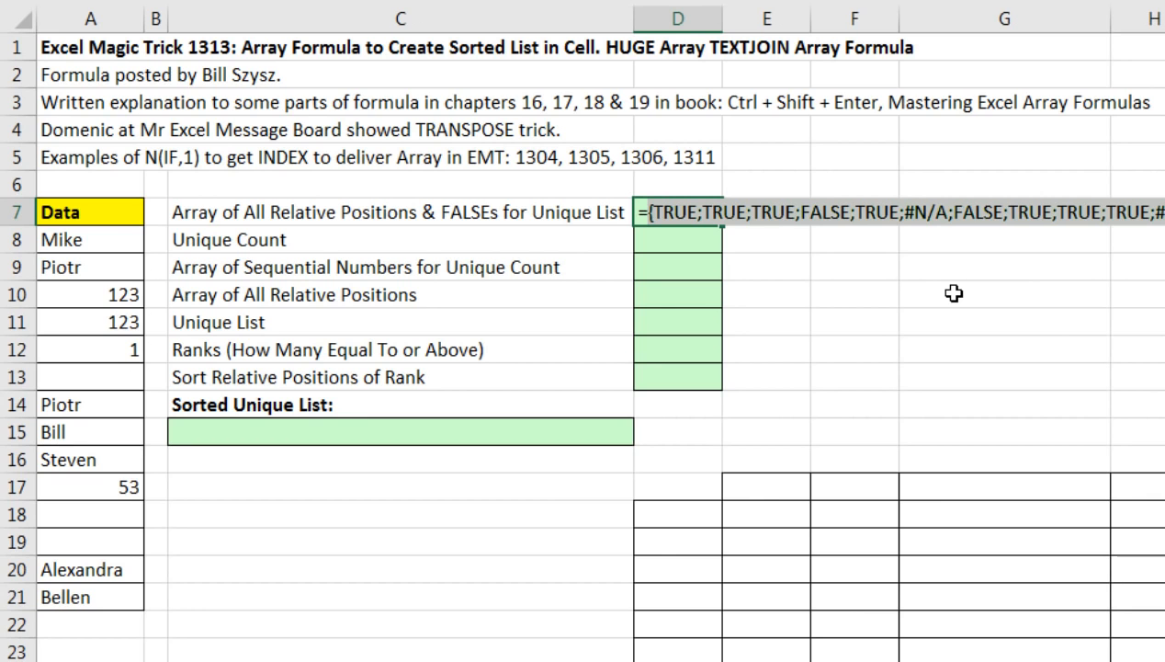
{"action": "key", "text": "ctrl+z"}
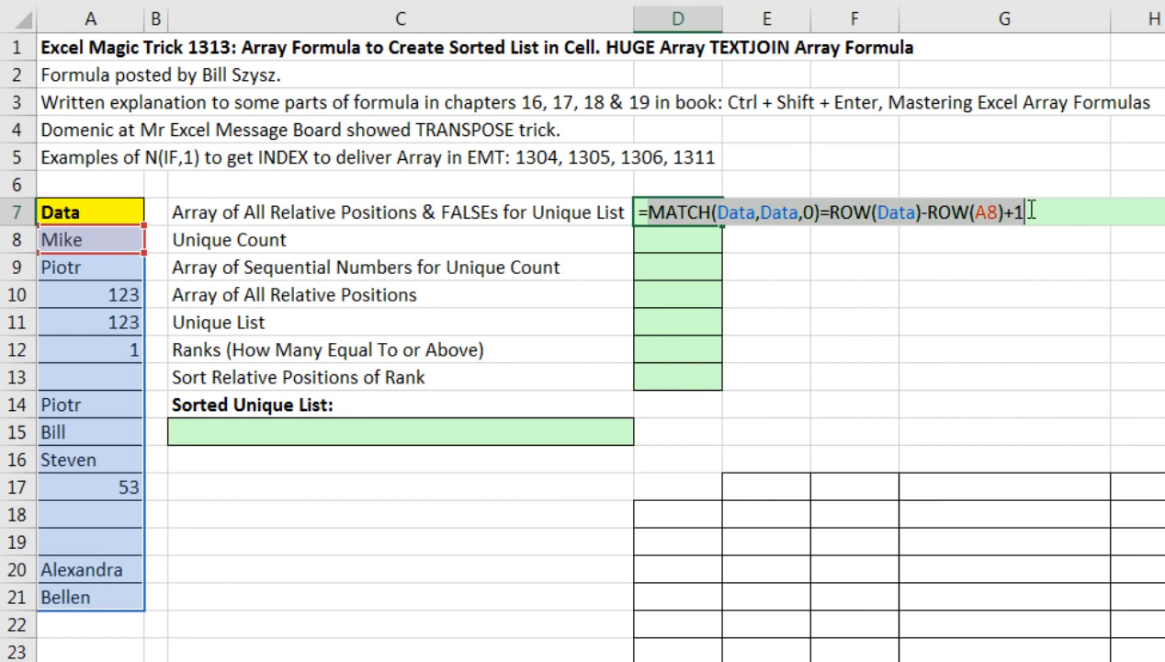
Insert IF(Data<>"", in front of MATCH in the D7 formula so that only non-blank cells are compared.
{"action": "left_click", "coordinate": [651, 213]}
{"action": "type", "text": "IF(dat"}
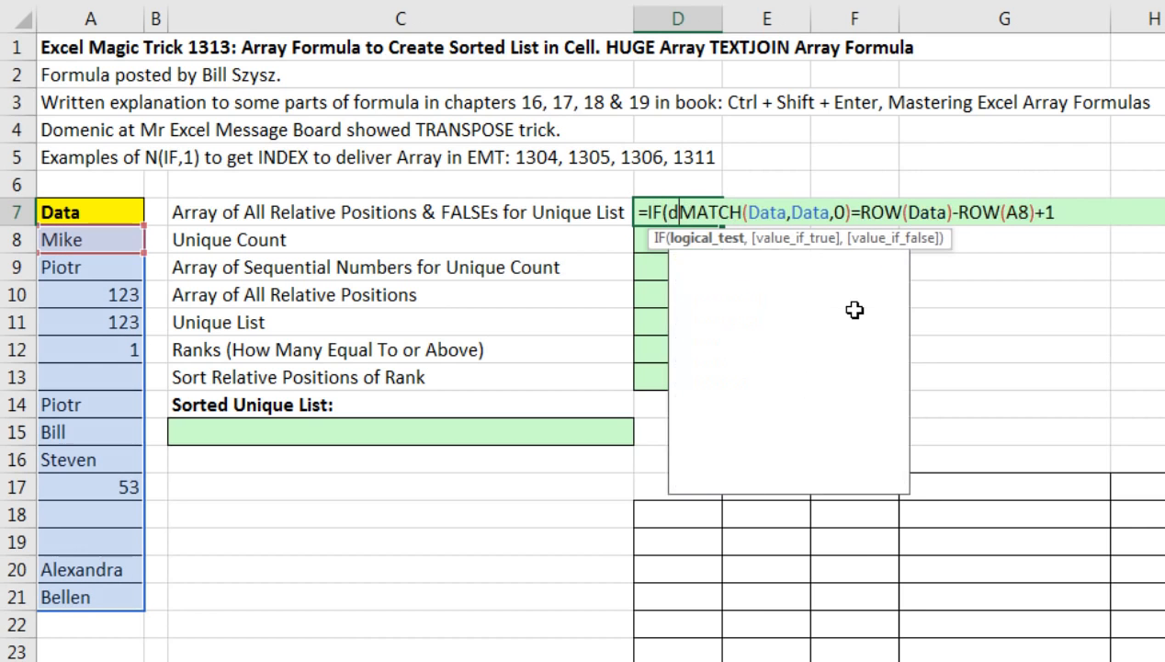
{"action": "key", "text": "Tab"}
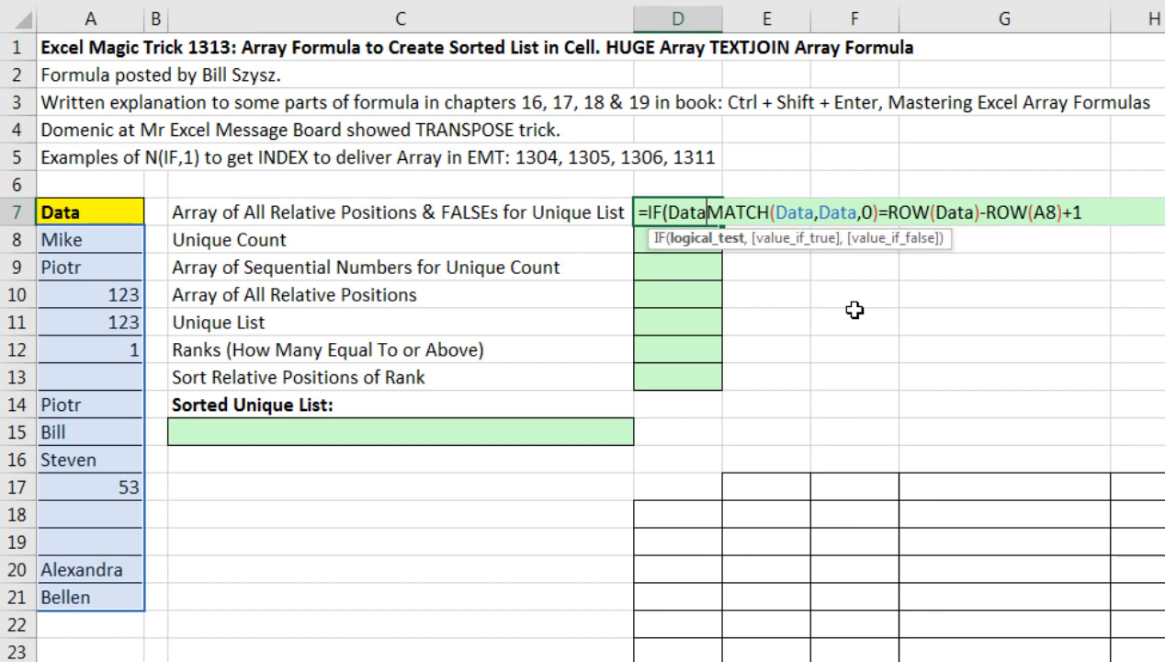
{"action": "type", "text": "<>\"\""}
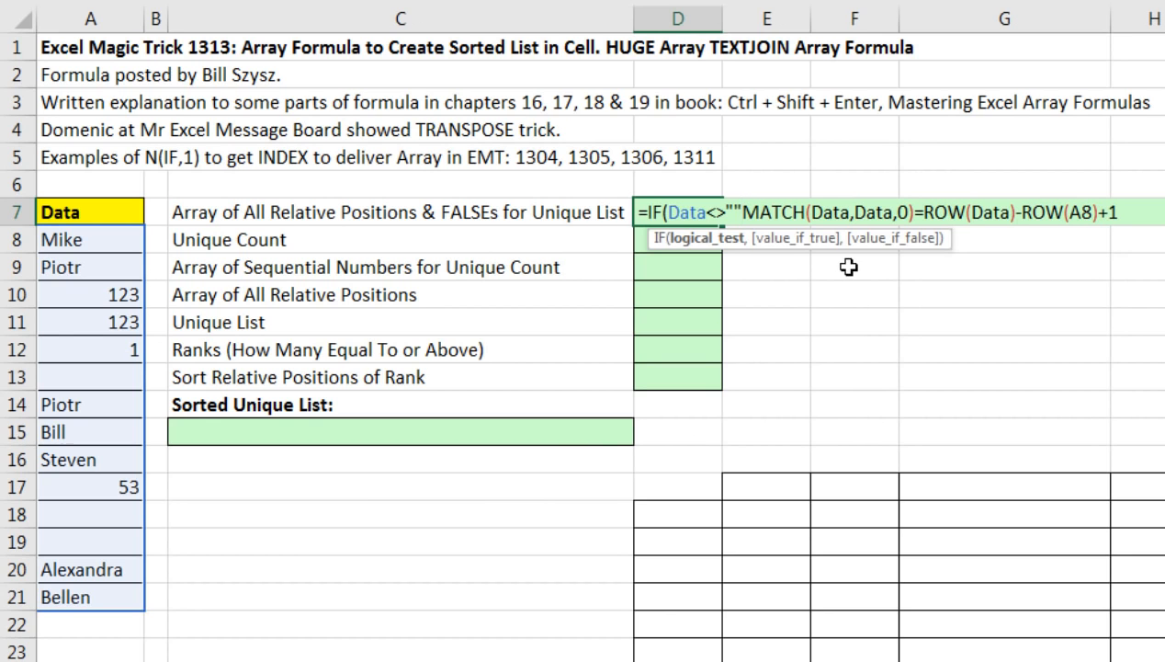
{"action": "type", "text": ","}
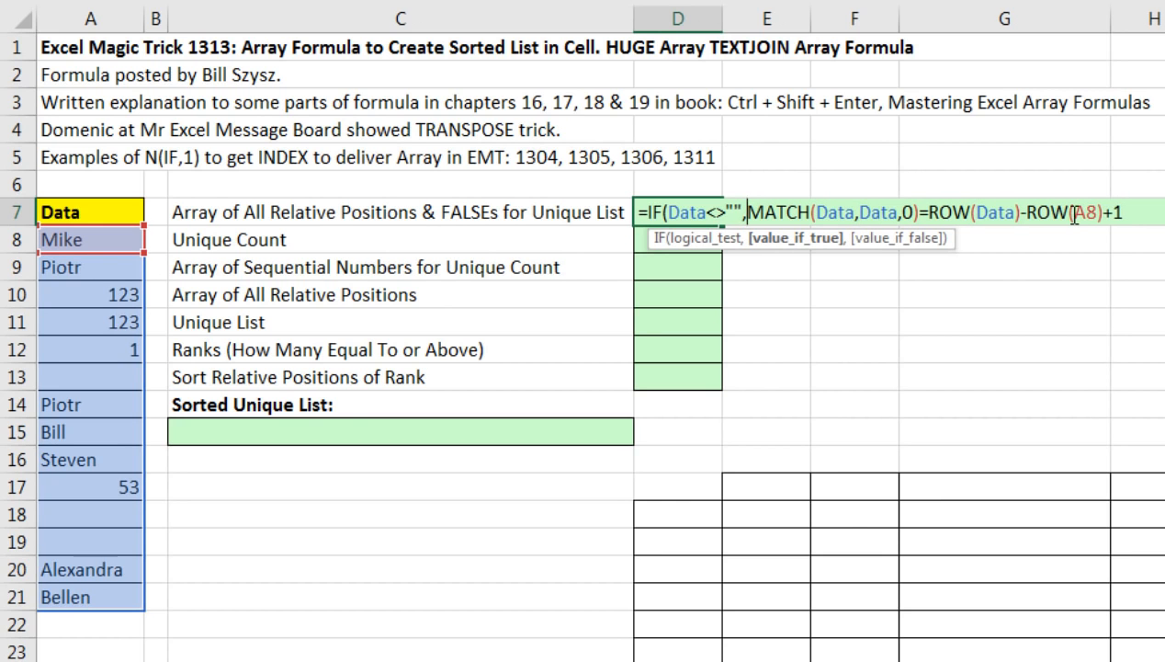
Nest IF( around the MATCH comparison in D7, returning ROW(Data)-ROW(A8)+1 when true, and close both IF functions.
{"action": "type", "text": "IF("}
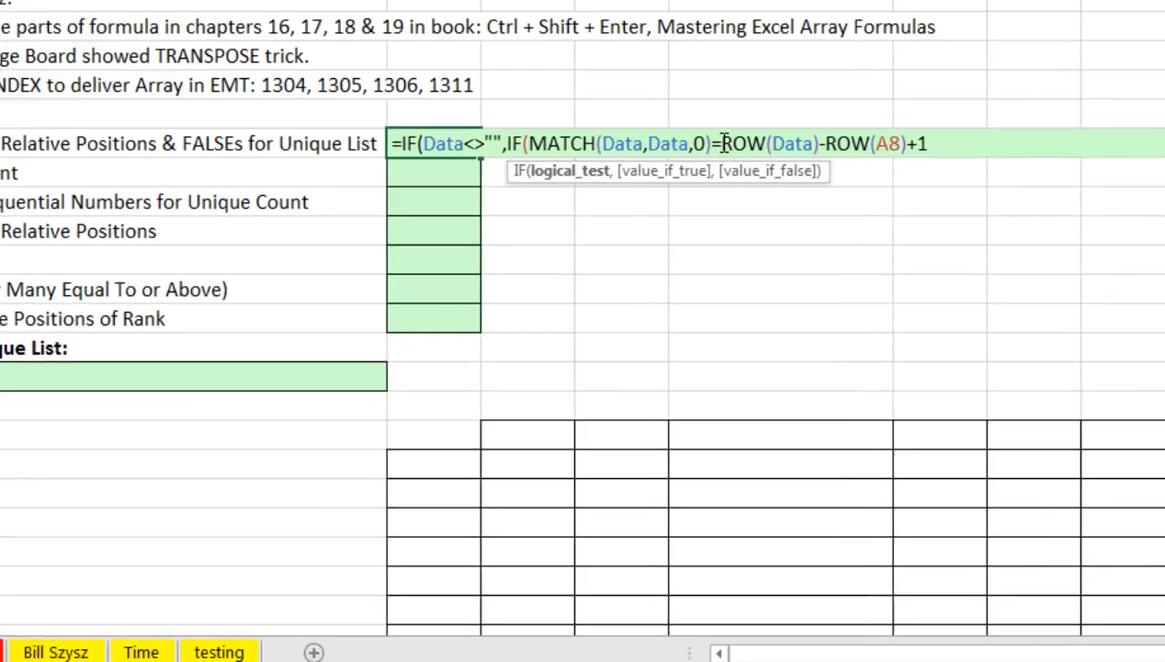
{"action": "left_click_drag", "start_coordinate": [951, 213], "coordinate": [1009, 212]}
{"action": "left_click_drag", "start_coordinate": [588, 84], "coordinate": [759, 86]}
{"action": "key", "text": "ctrl+c"}
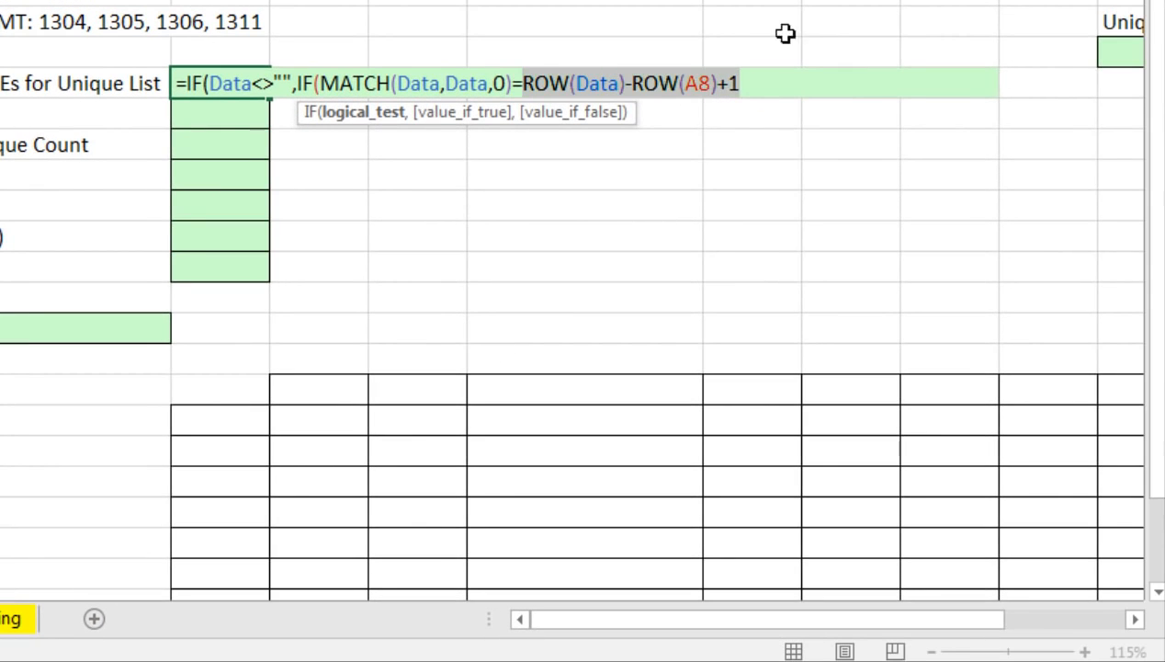
{"action": "left_click", "coordinate": [777, 86]}
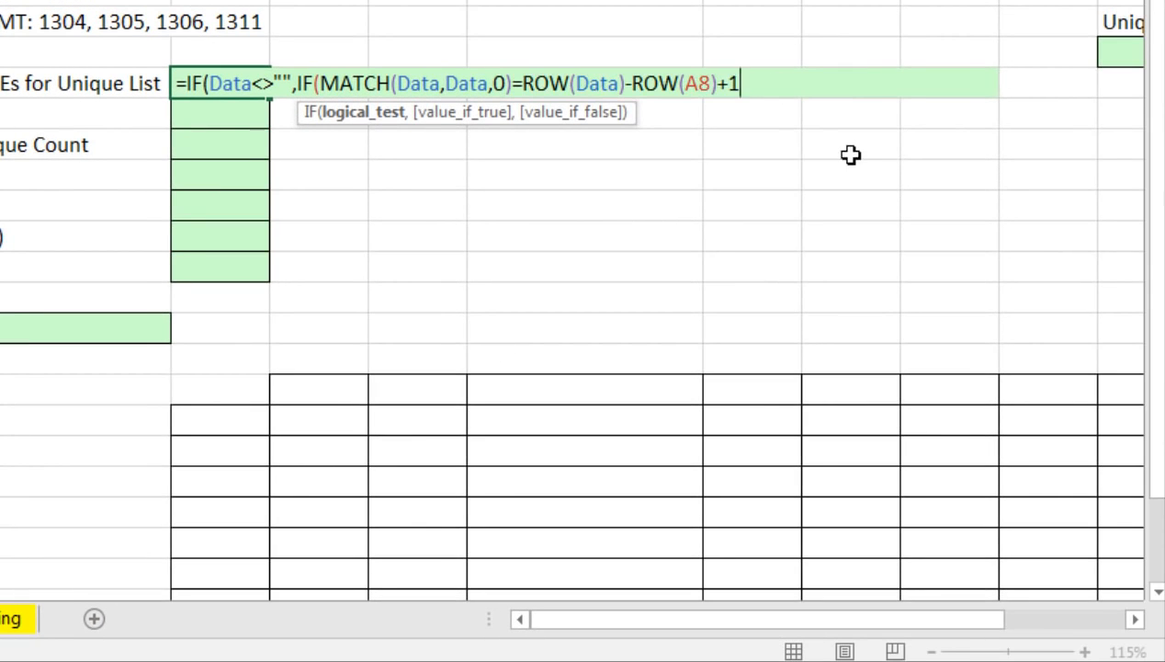
{"action": "type", "text": ","}
{"action": "key", "text": "ctrl+v"}
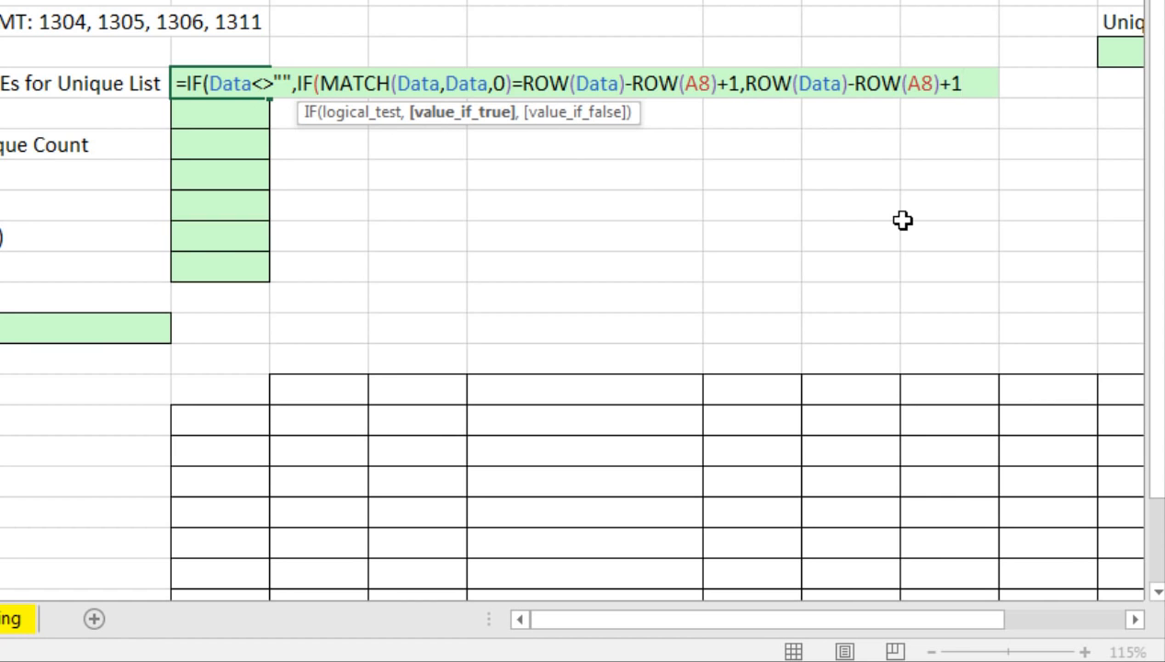
{"action": "type", "text": "))"}
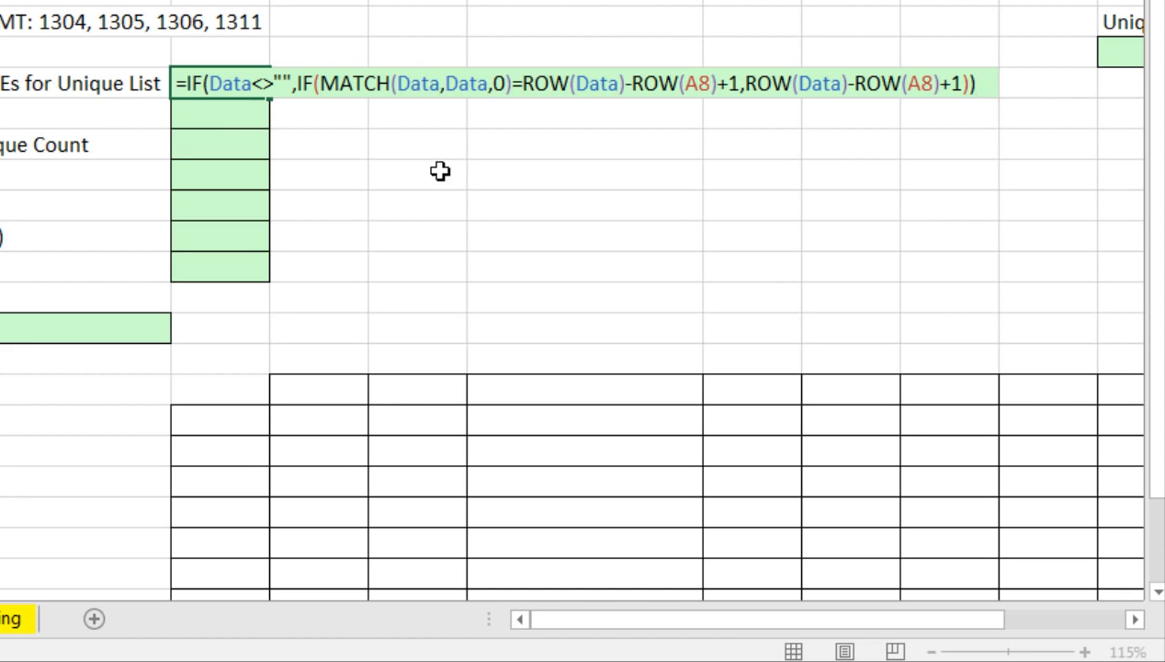
Preview the array from the whole D7 formula, then restore and copy its expression and enter it as an array formula.
{"action": "left_click", "coordinate": [183, 84]}
{"action": "key", "text": "shift+End"}
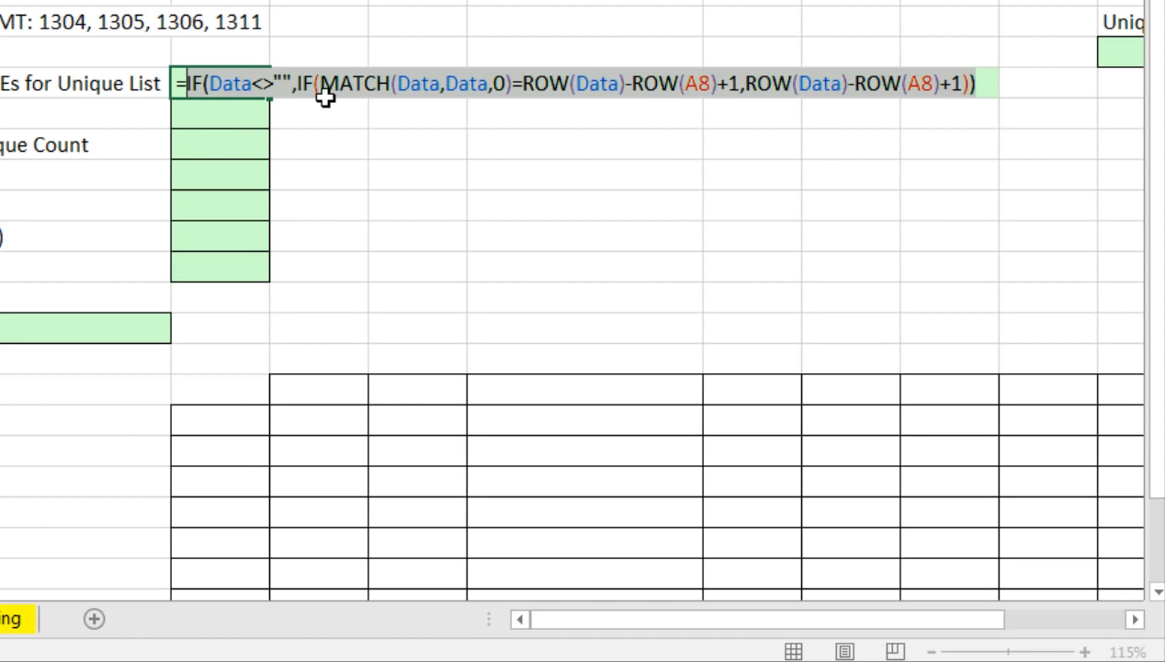
{"action": "key", "text": "F9"}
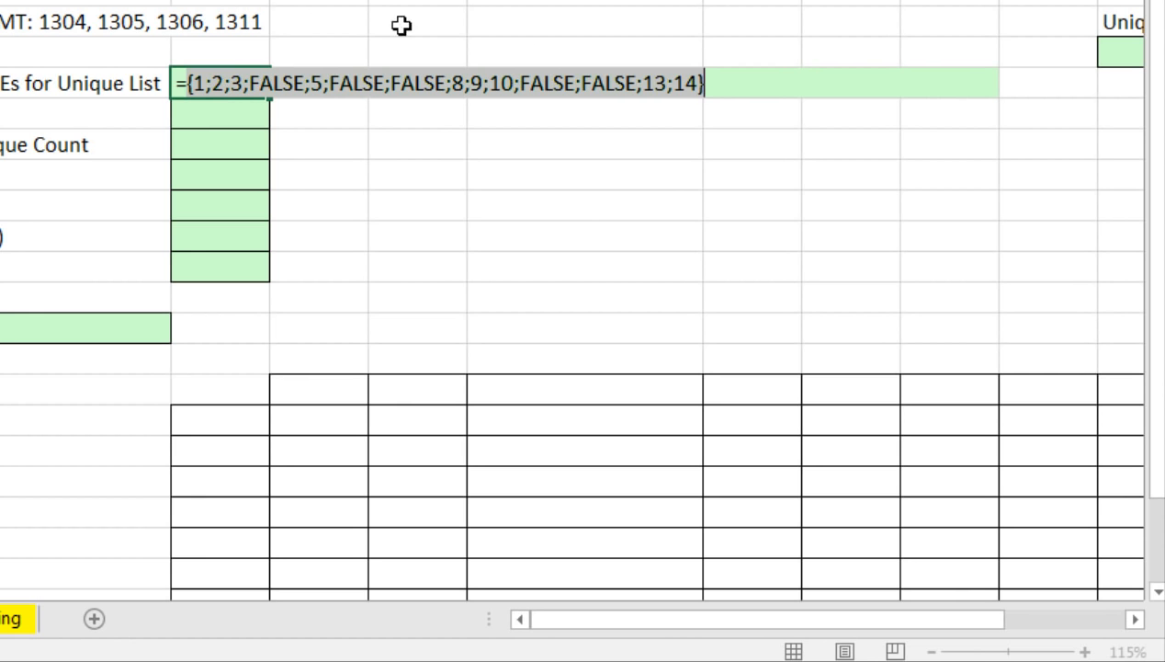
{"action": "key", "text": "ctrl+z"}
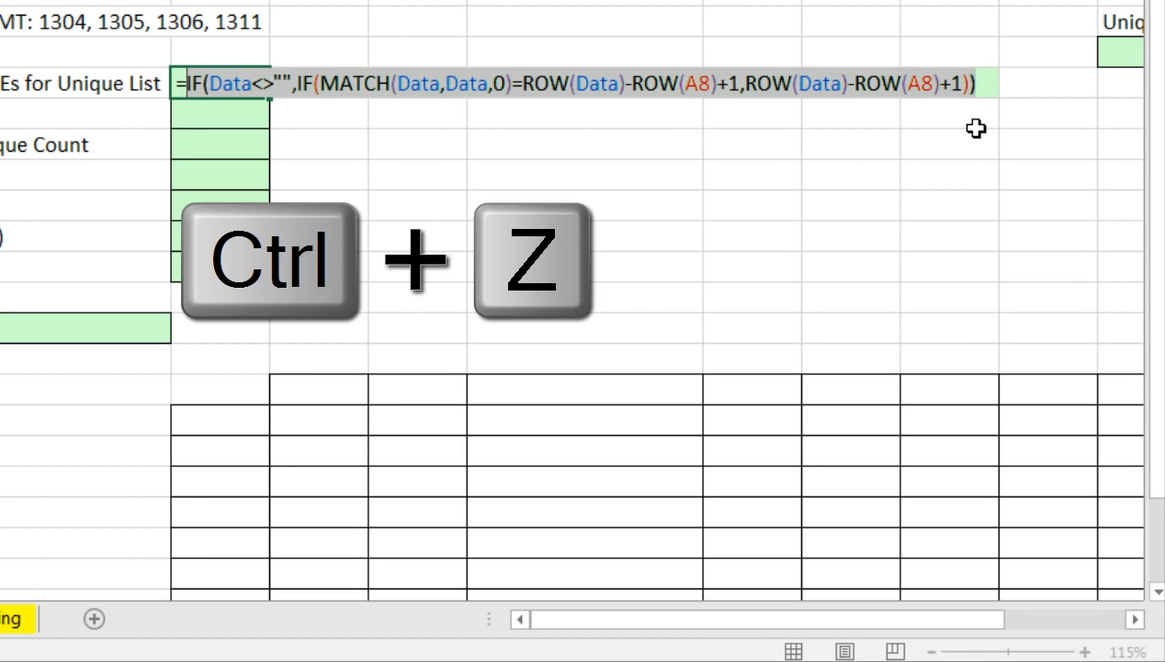
{"action": "key", "text": "ctrl+c"}
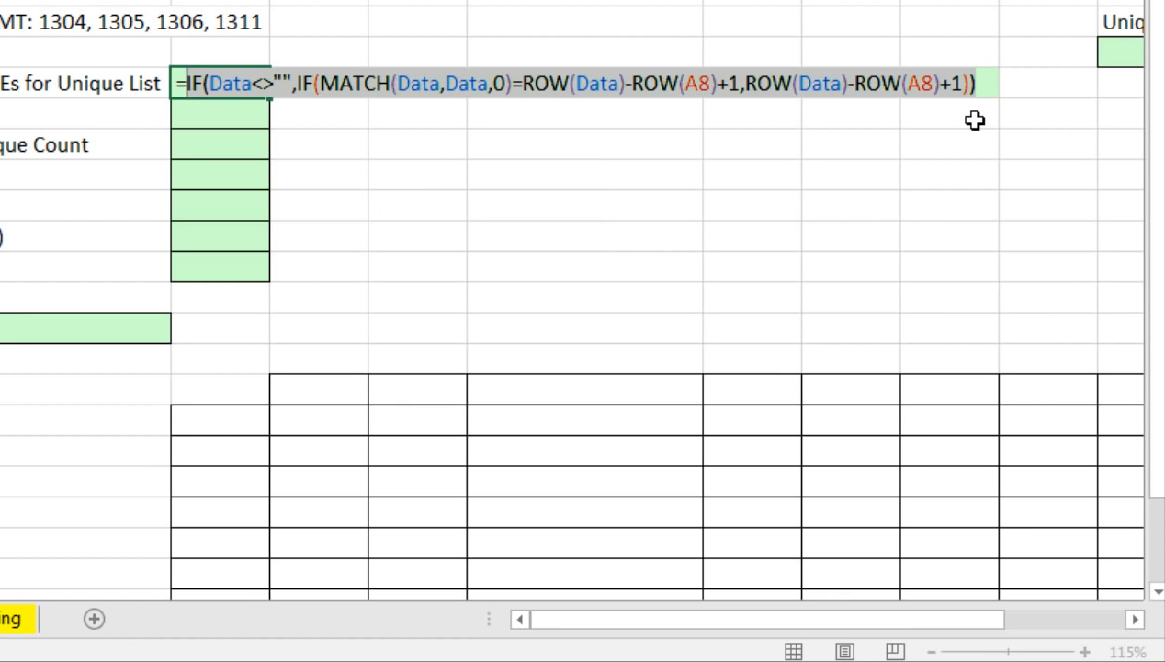
{"action": "key", "text": "ctrl+shift+Return"}
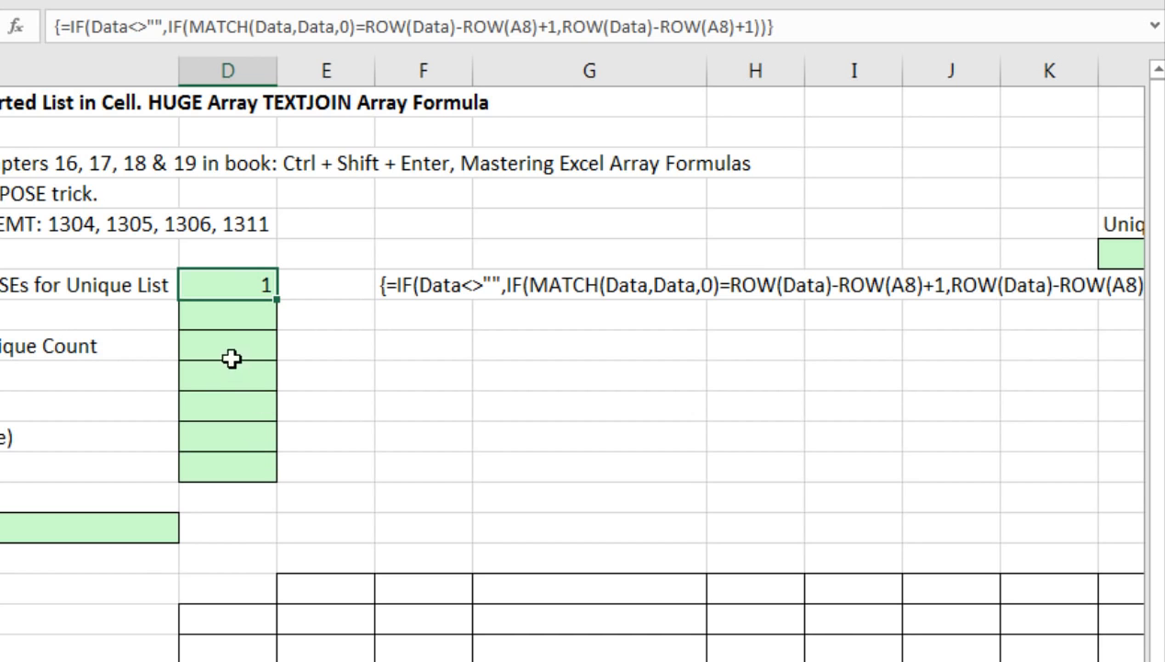
In D8, wrap the copied D7 expression in COUNT and enter it as an array formula for the unique count.
{"action": "left_click", "coordinate": [229, 318]}
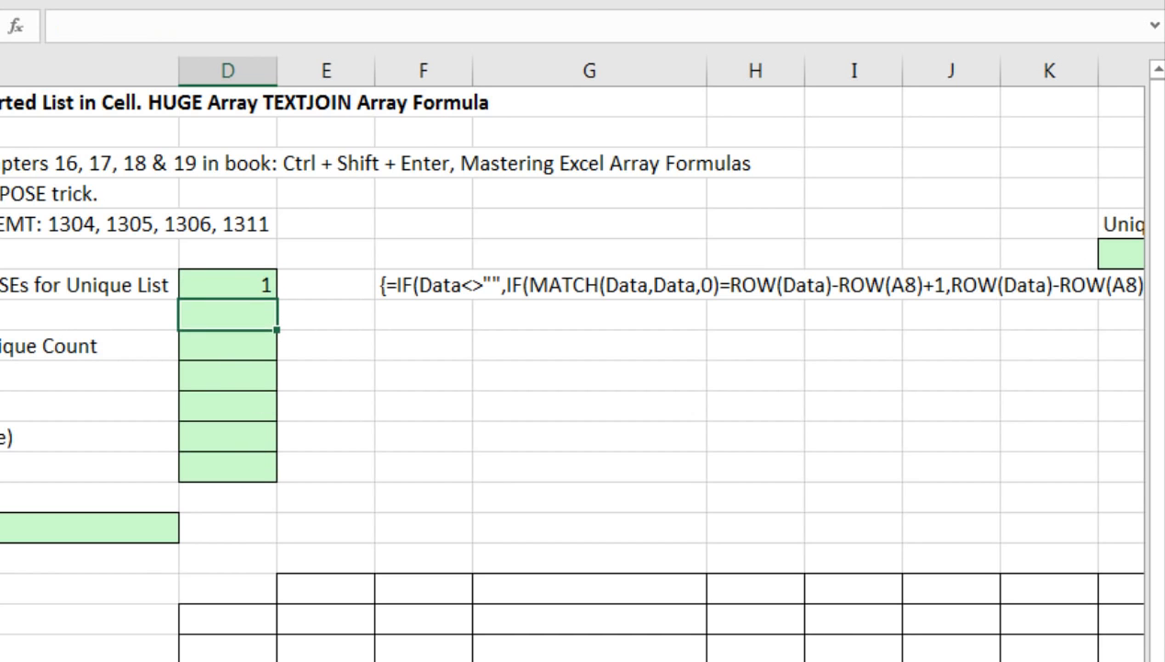
{"action": "type", "text": "=coun"}
{"action": "key", "text": "Tab"}
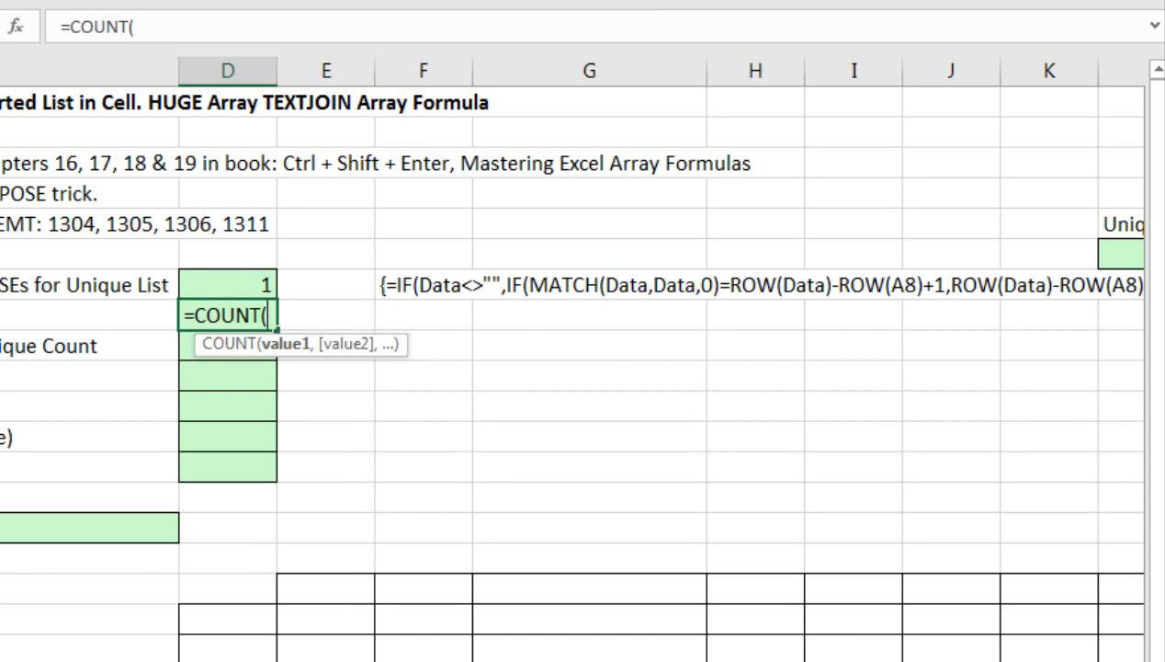
{"action": "key", "text": "ctrl+v"}
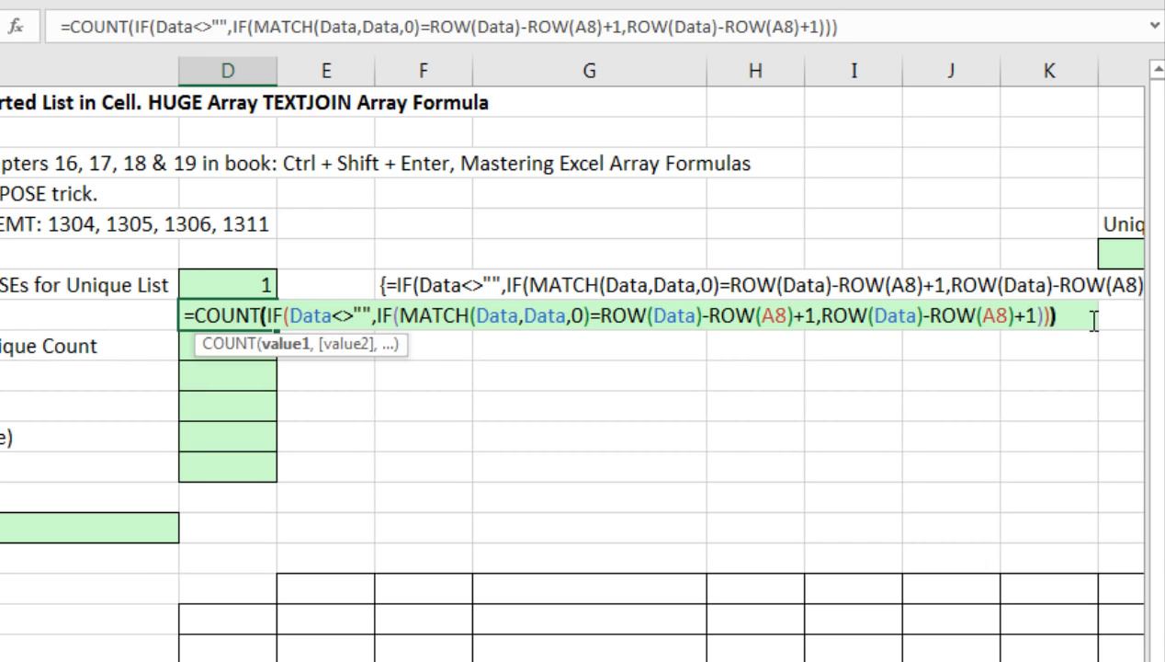
{"action": "type", "text": ")"}
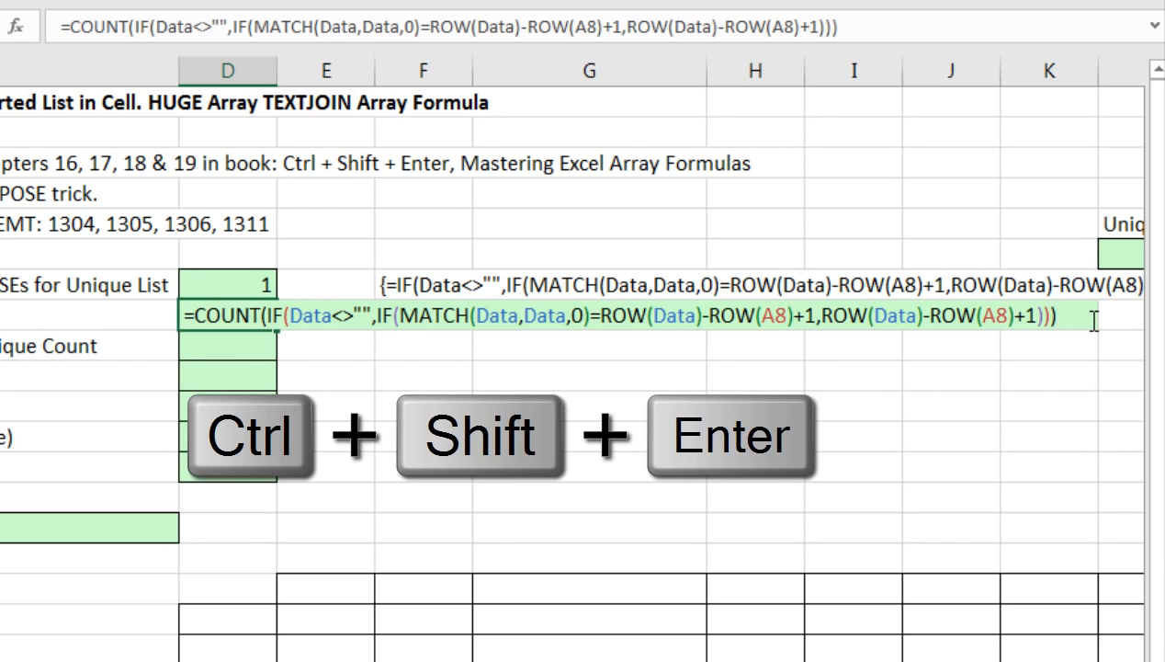
{"action": "key", "text": "ctrl+shift+Return"}
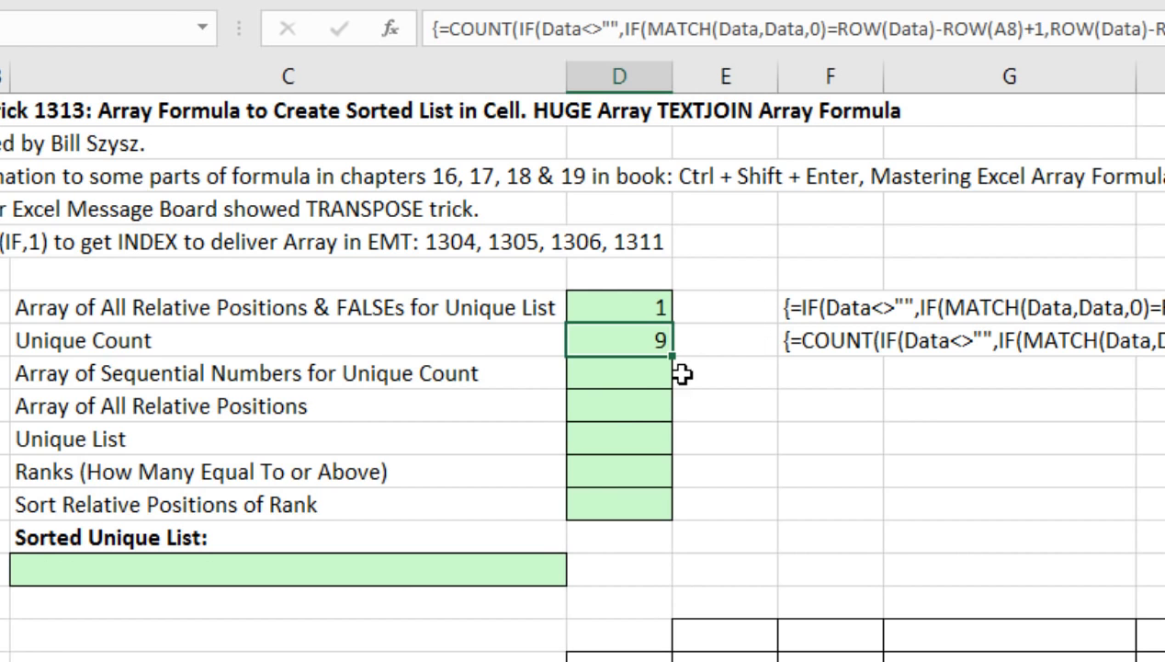
Write the formula =ROW(INDIRECT("1:"&D8)) in D9 for the array of sequential numbers.
{"action": "left_click", "coordinate": [631, 387]}
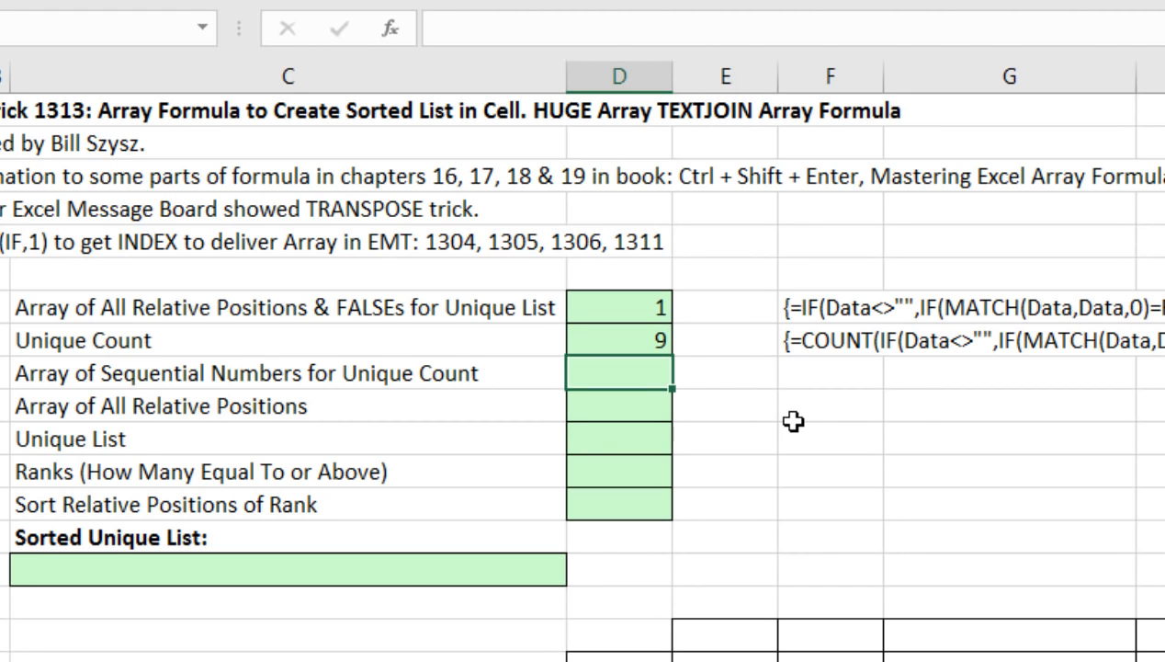
{"action": "type", "text": "=row"}
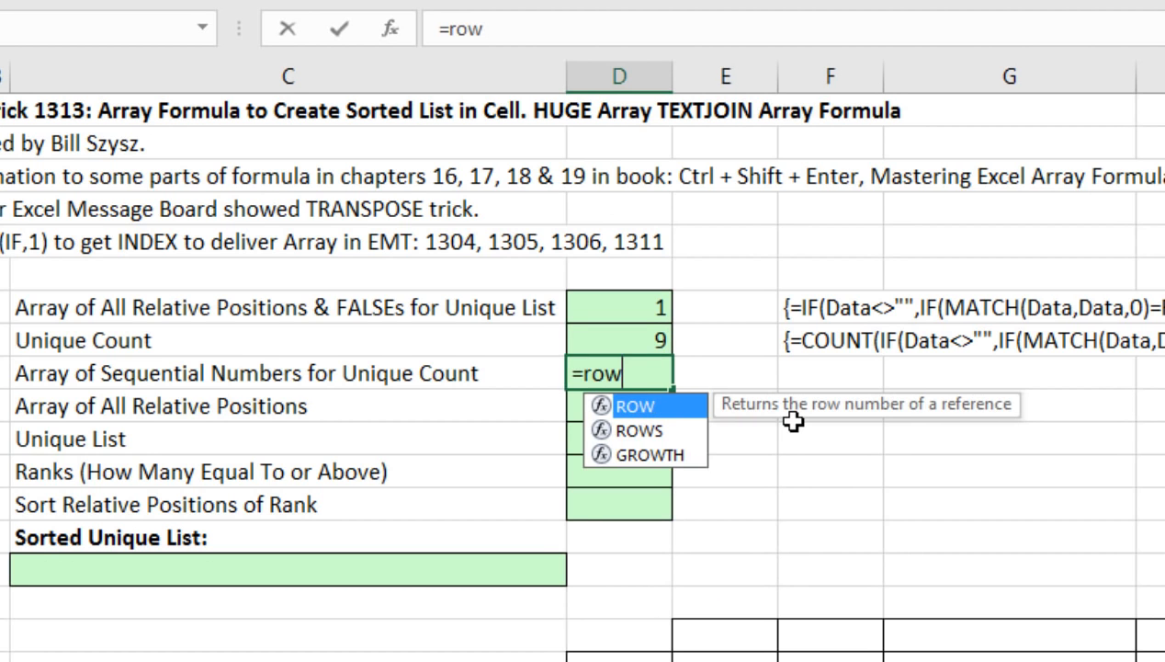
{"action": "key", "text": "Tab"}
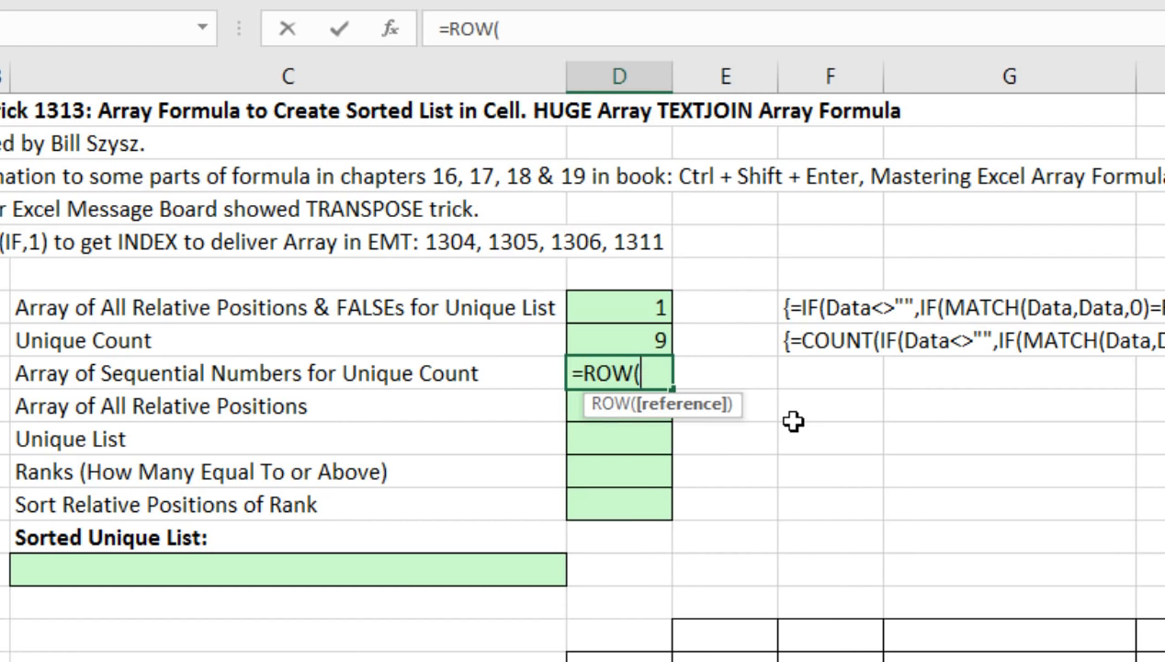
{"action": "type", "text": "indi"}
{"action": "key", "text": "Tab"}
{"action": "type", "text": "\"1:"}
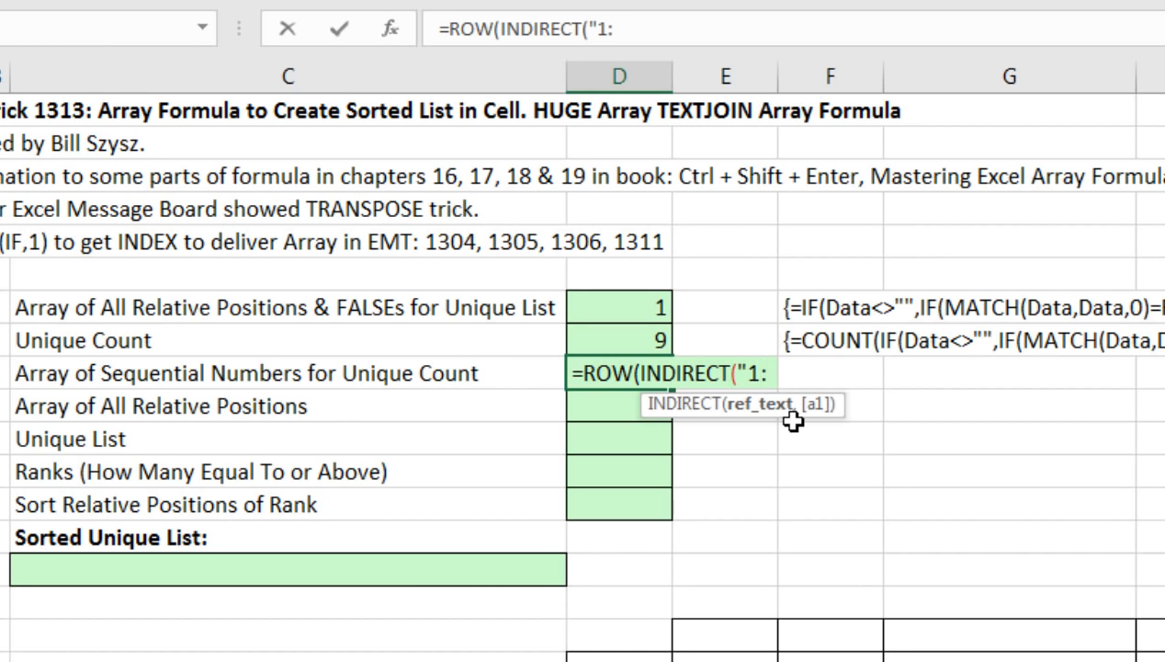
{"action": "type", "text": "\"&"}
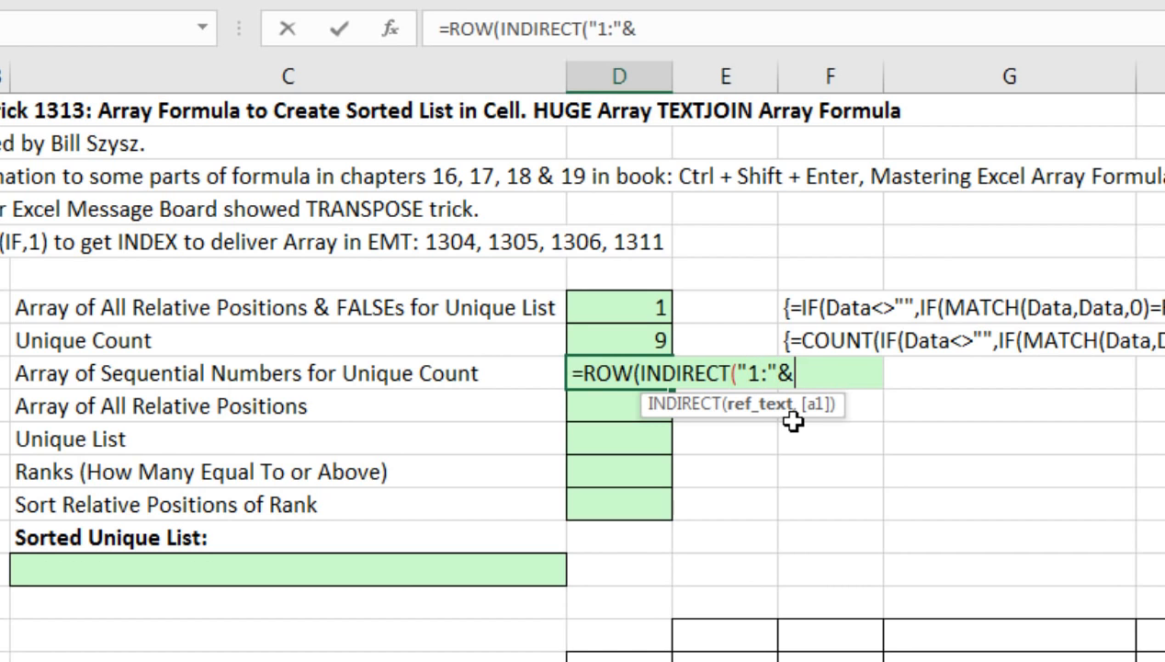
{"action": "key", "text": "Up"}
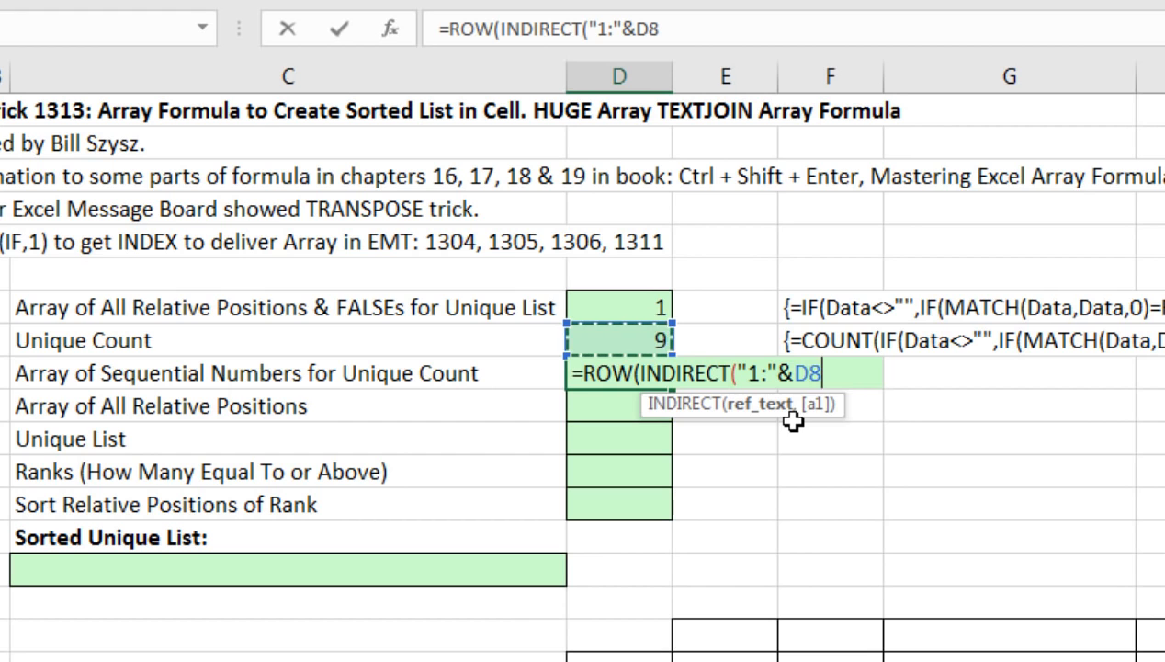
{"action": "type", "text": "))"}
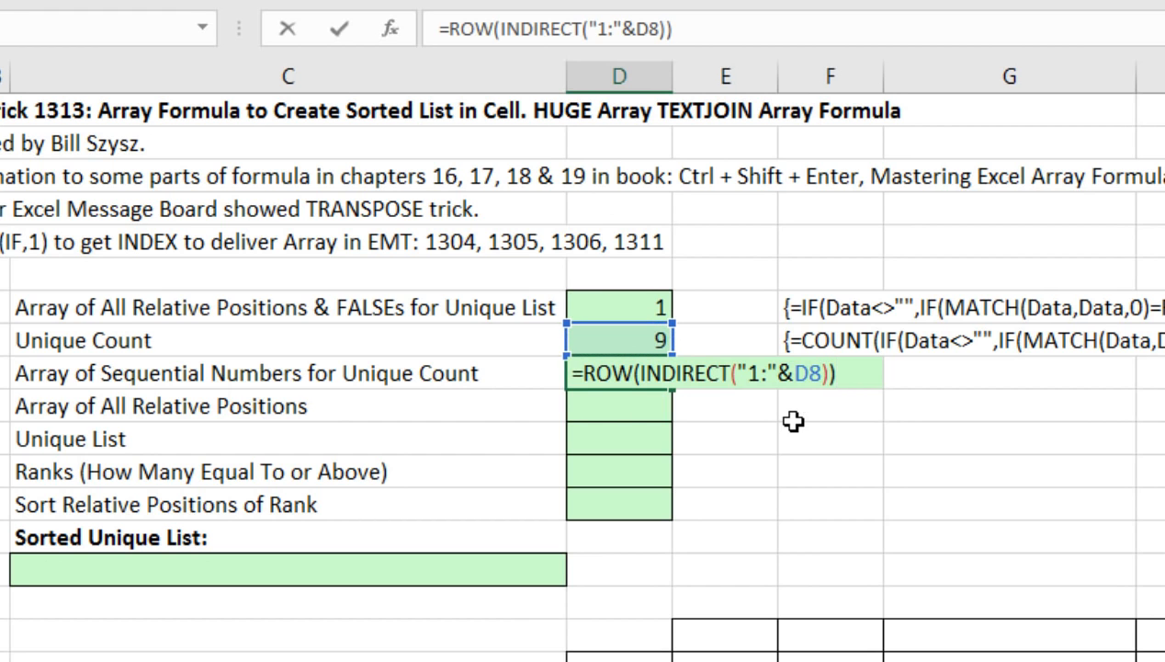
Preview the "1:"&D8 text in the D9 formula and restore it, then try to preview the whole INDIRECT expression.
{"action": "left_click", "coordinate": [742, 375]}
{"action": "left_click", "coordinate": [754, 405]}
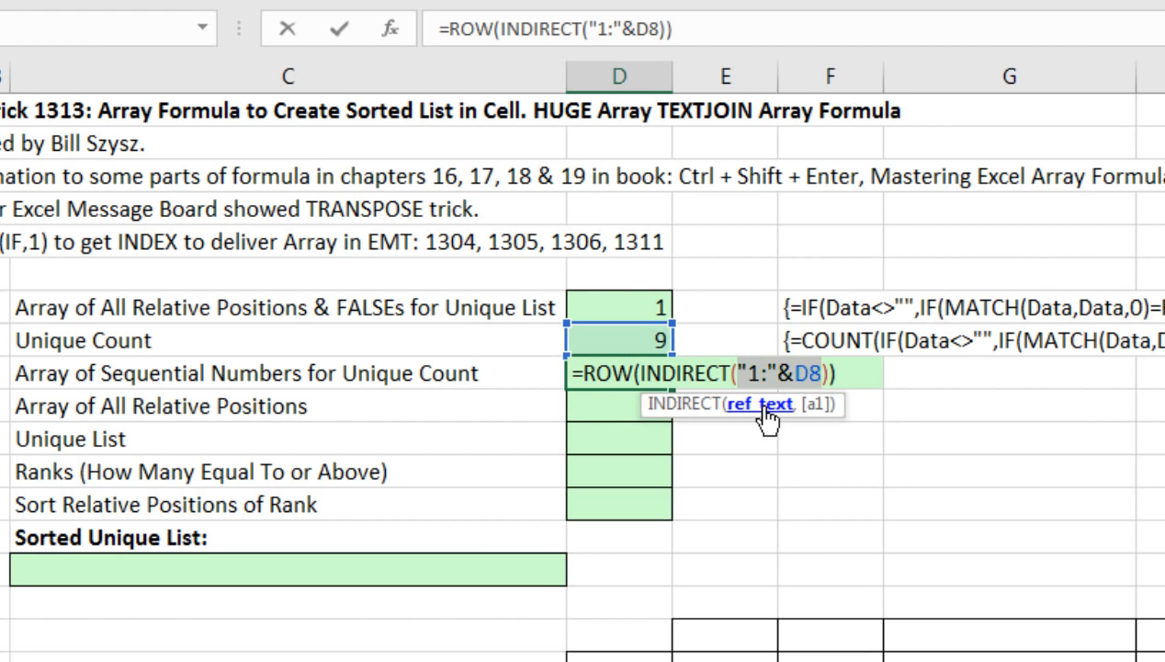
{"action": "key", "text": "F9"}
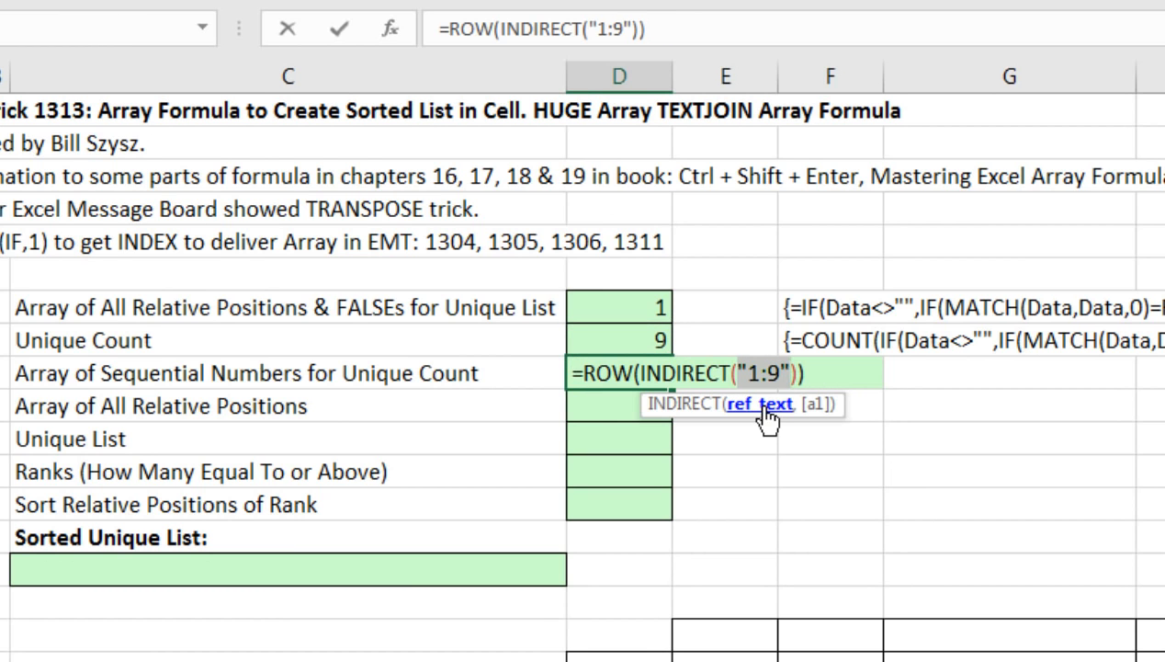
{"action": "key", "text": "ctrl+z"}
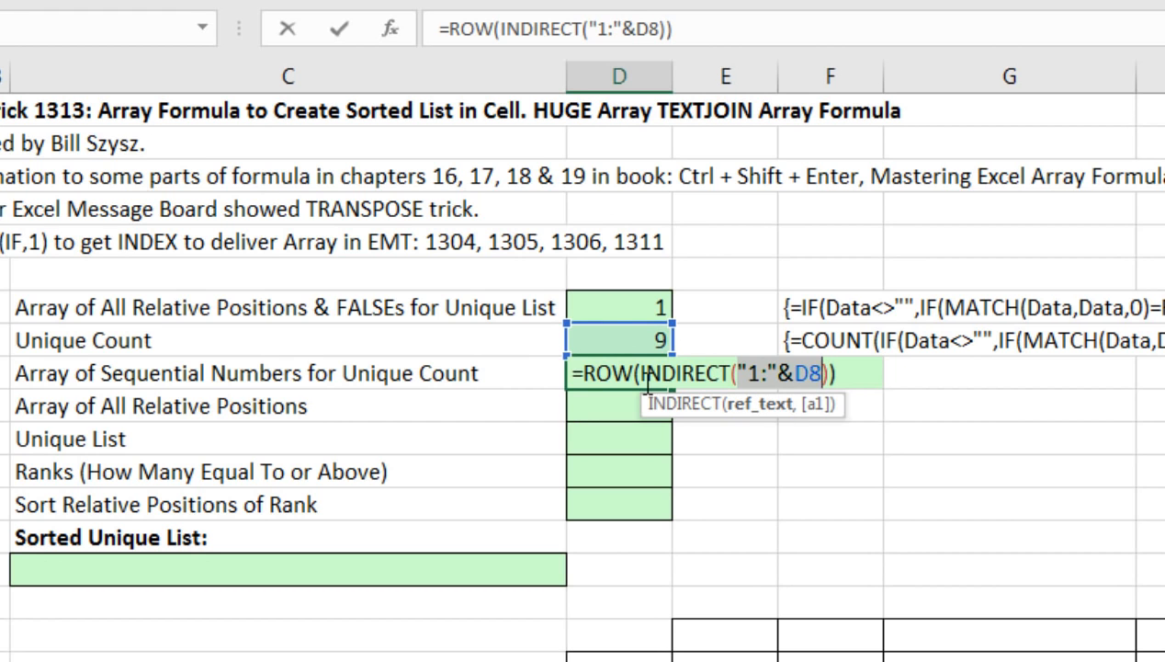
{"action": "left_click", "coordinate": [644, 377]}
{"action": "left_click", "coordinate": [662, 406]}
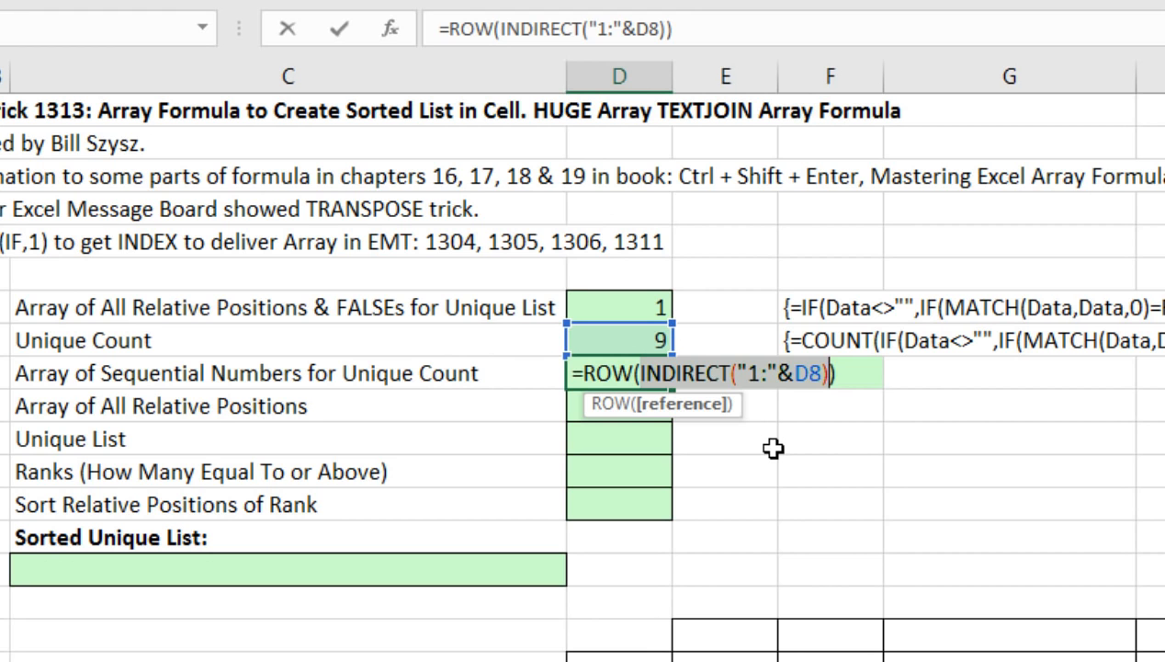
{"action": "key", "text": "F9"}
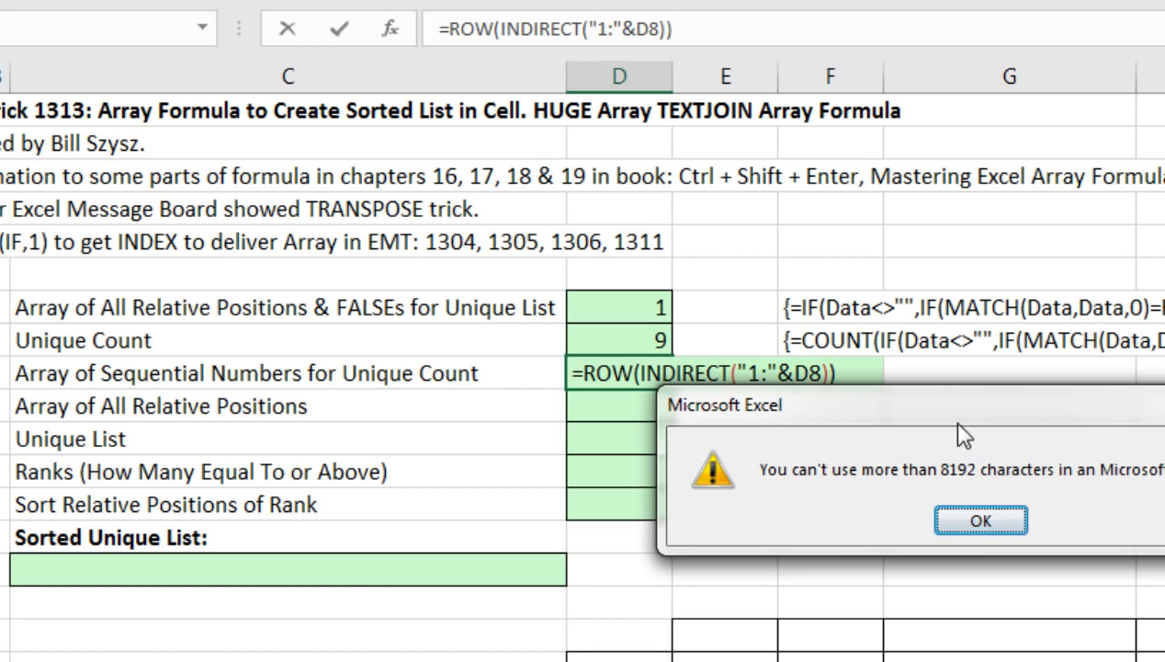
{"action": "left_click", "coordinate": [751, 551]}
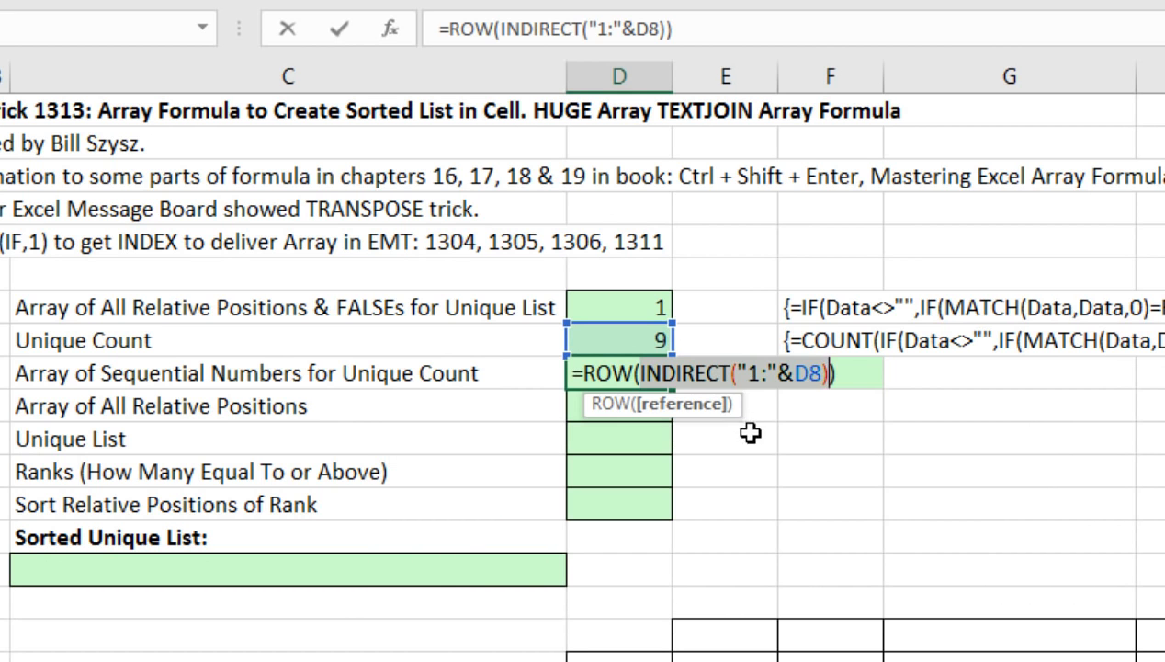
Change the INDIRECT reference text in D9 to "A1:A"&D8 so it refers to cells in column A only.
{"action": "left_click", "coordinate": [741, 373]}
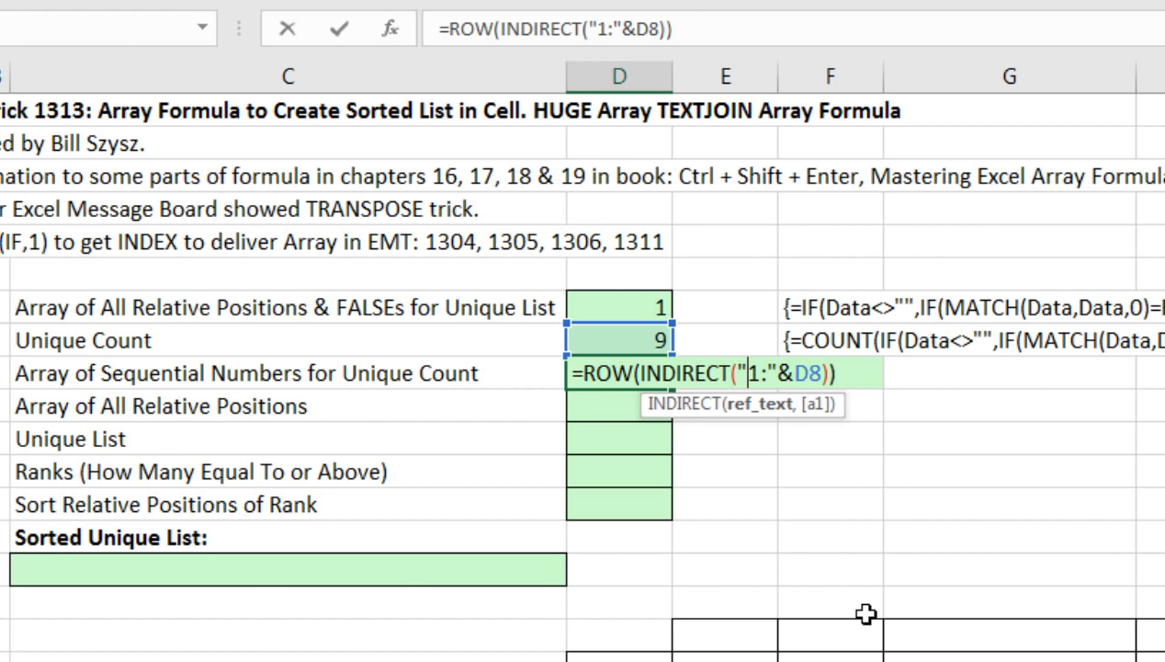
{"action": "type", "text": "A"}
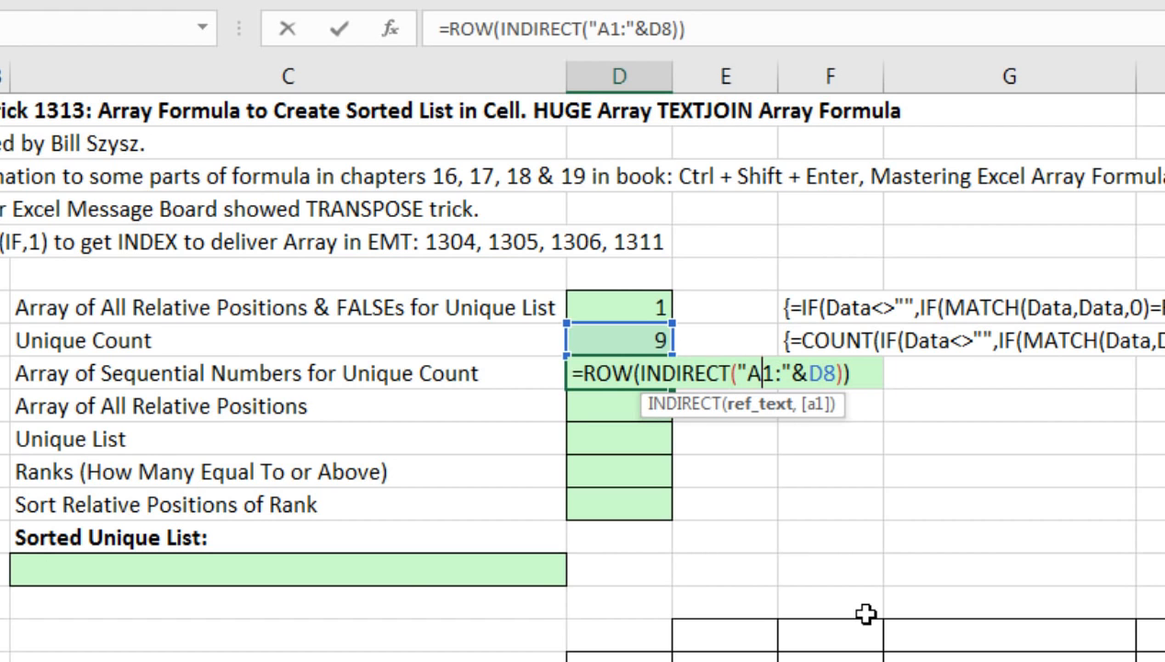
{"action": "left_click", "coordinate": [788, 375]}
{"action": "type", "text": "A"}
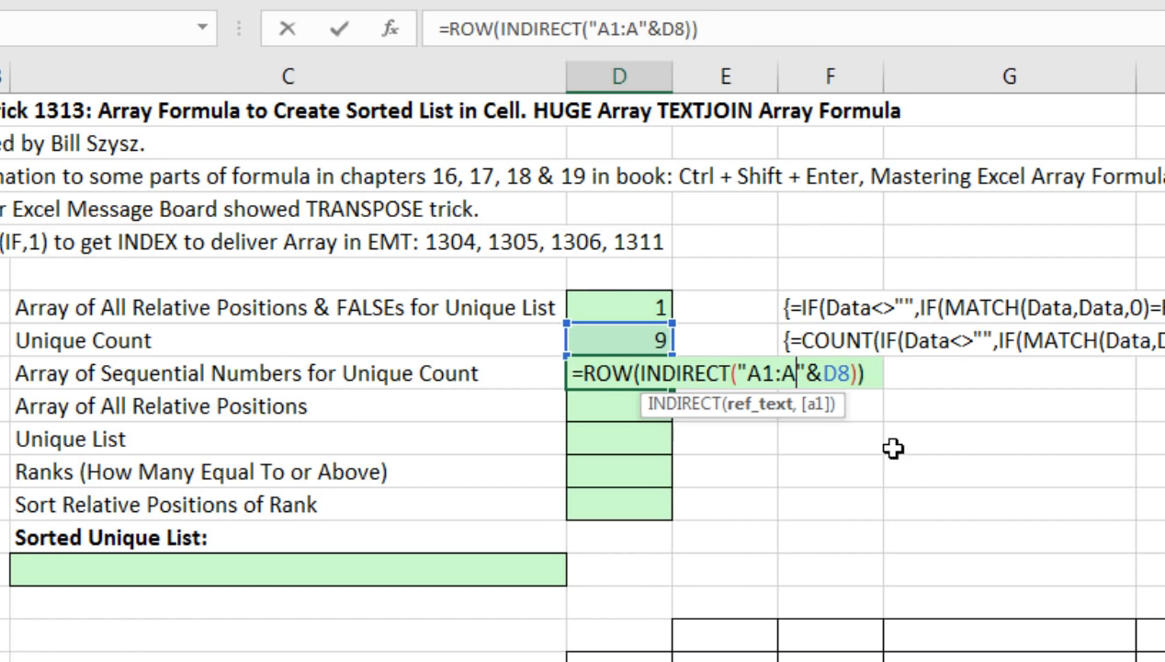
Preview what INDIRECT("A1:A"&D8) returns in the D9 formula, and restore the formula text.
{"action": "left_click_drag", "start_coordinate": [743, 375], "coordinate": [846, 366]}
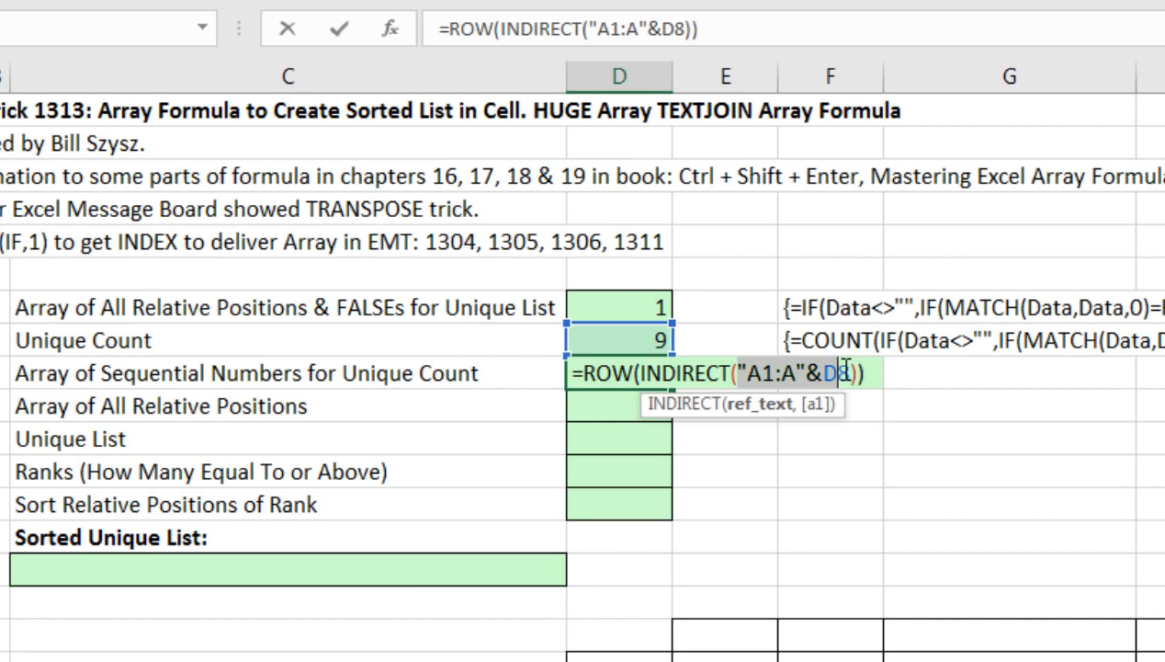
{"action": "left_click", "coordinate": [641, 373]}
{"action": "left_click", "coordinate": [665, 408]}
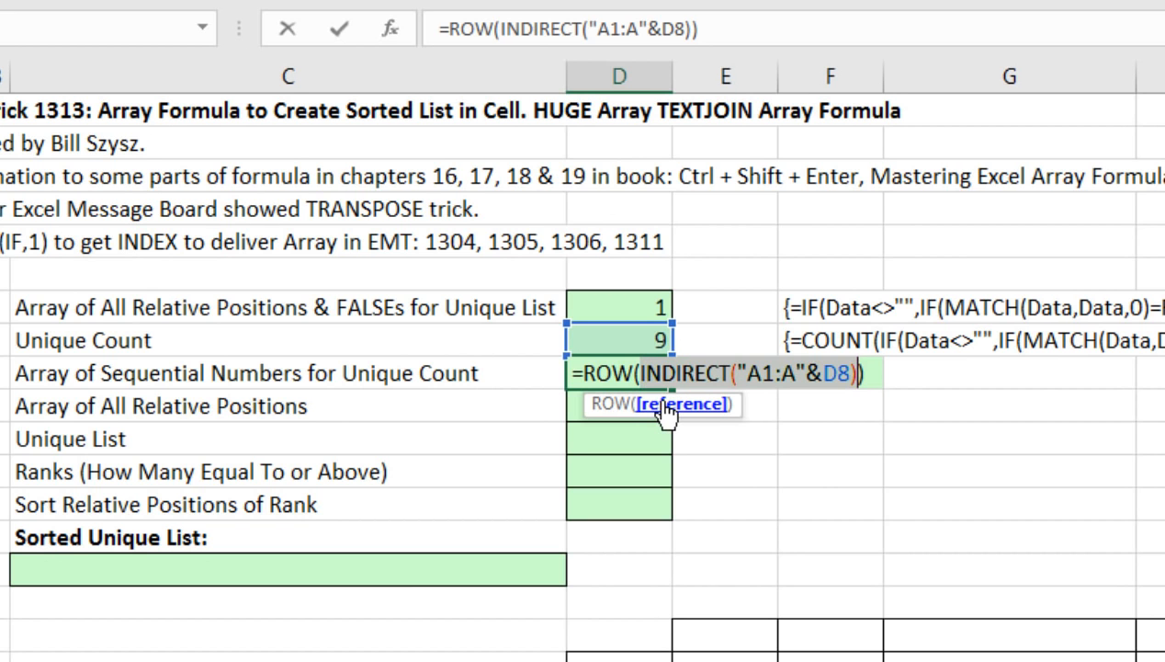
{"action": "key", "text": "F9"}
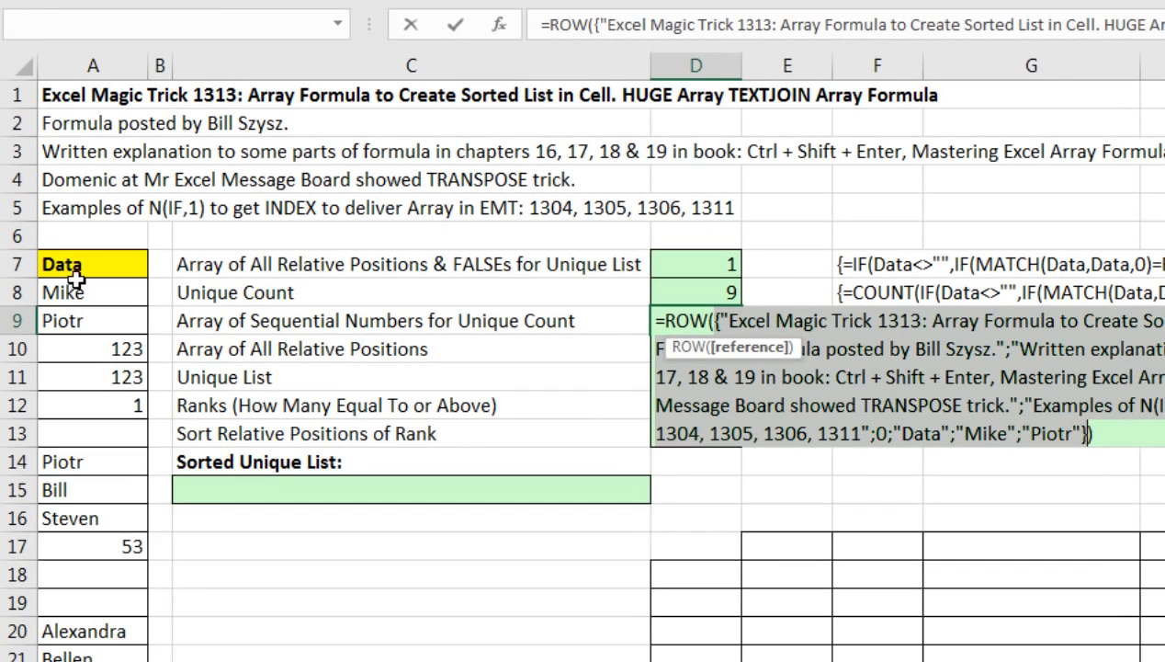
{"action": "key", "text": "ctrl+z"}
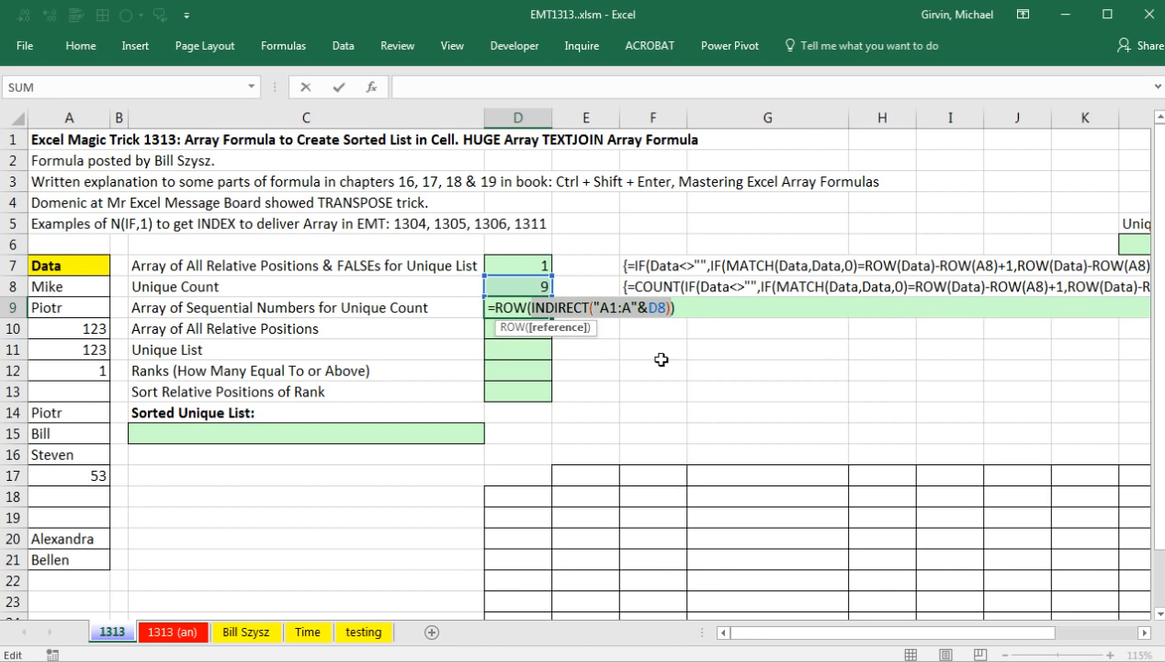
Preview the array that ROW(INDIRECT("A1:A"&D8)) delivers in D9, and restore the formula text.
{"action": "left_click_drag", "start_coordinate": [682, 308], "coordinate": [491, 303]}
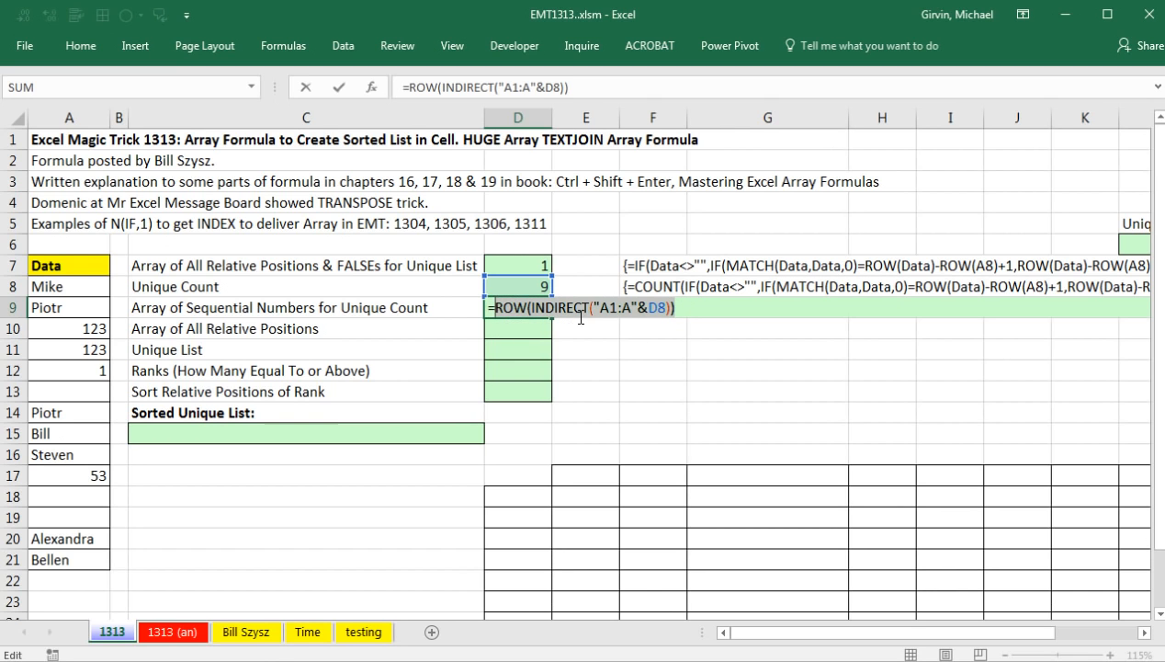
{"action": "key", "text": "F9"}
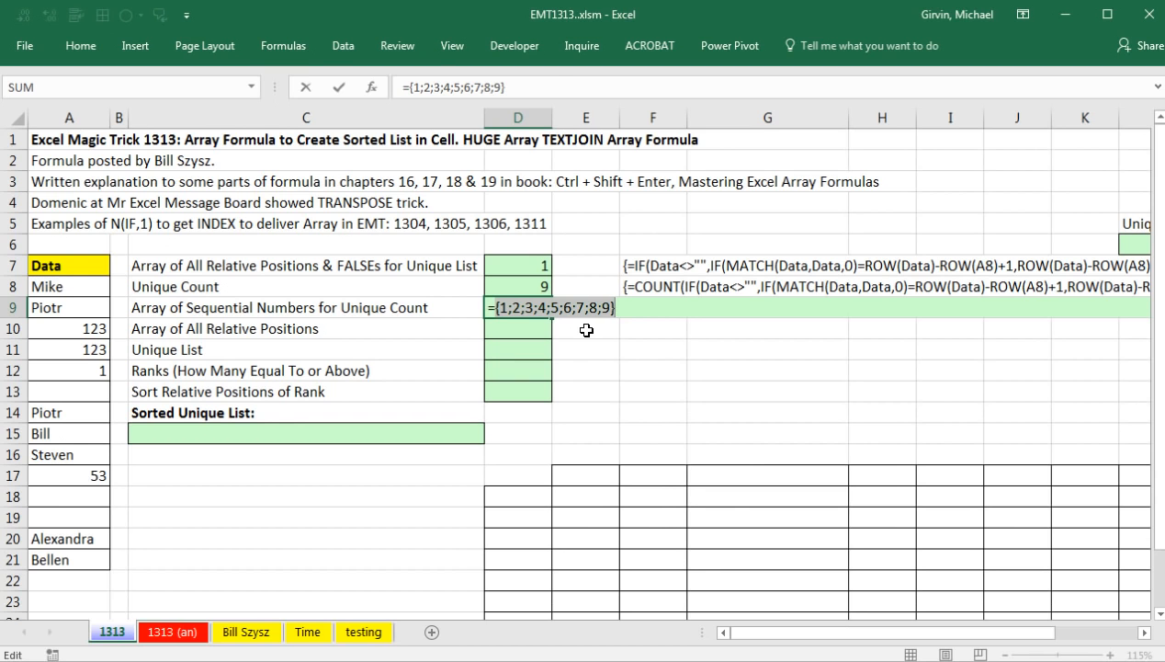
{"action": "key", "text": "ctrl+z"}
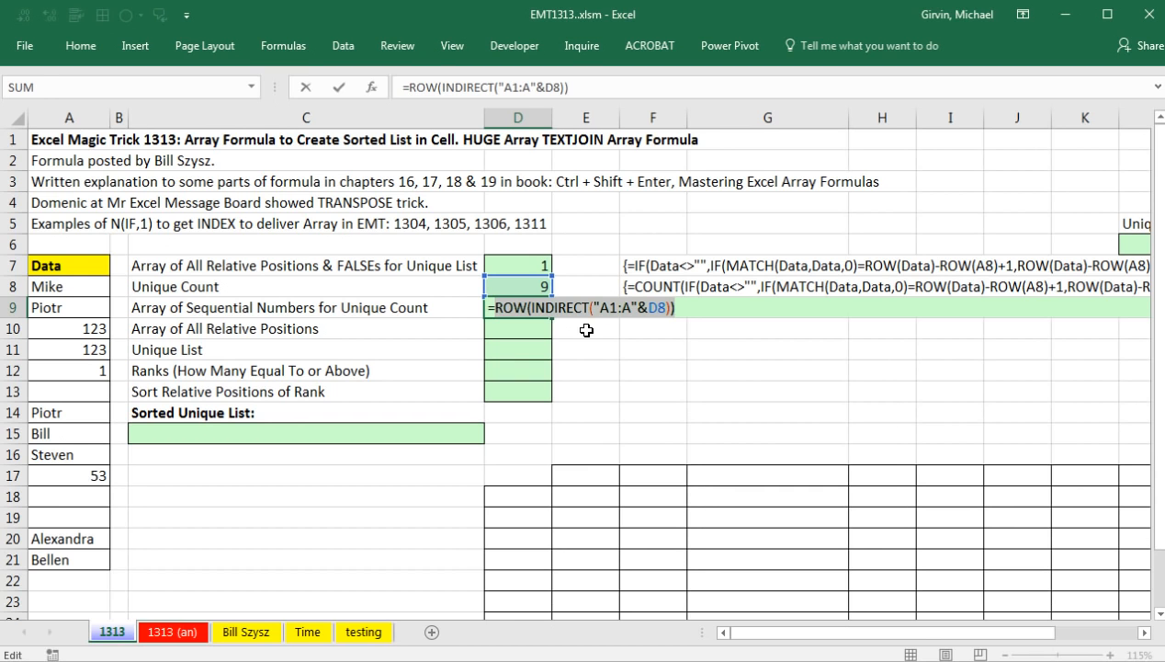
Enter the ROW(INDIRECT("A1:A"&D8)) formula in D9 as an array formula.
{"action": "key", "text": "Return"}
{"action": "left_click", "coordinate": [535, 309]}
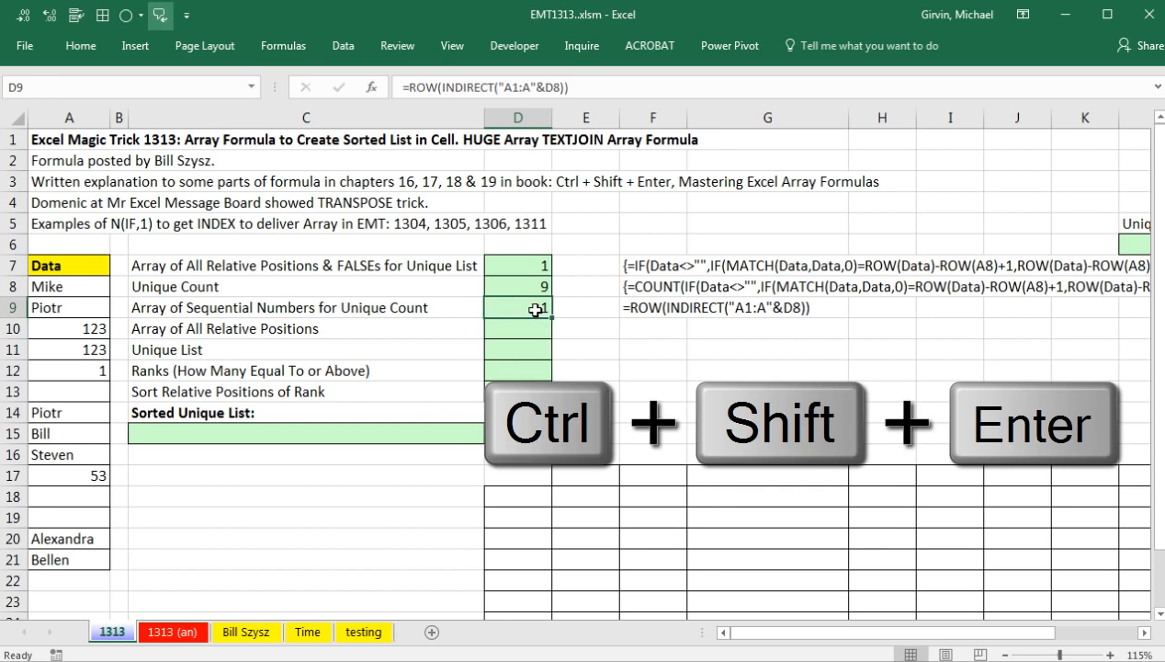
{"action": "key", "text": "F2"}
{"action": "key", "text": "ctrl+shift+Return"}
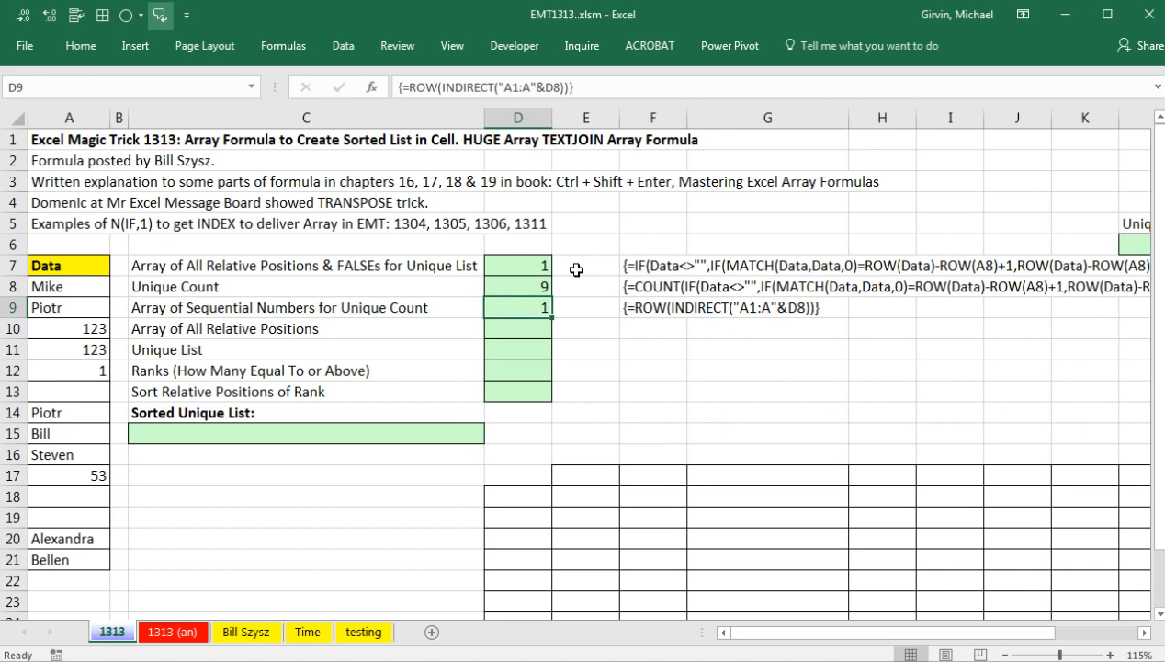
Show the Office Clipboard and clear all its collected items.
{"action": "left_click", "coordinate": [78, 55]}
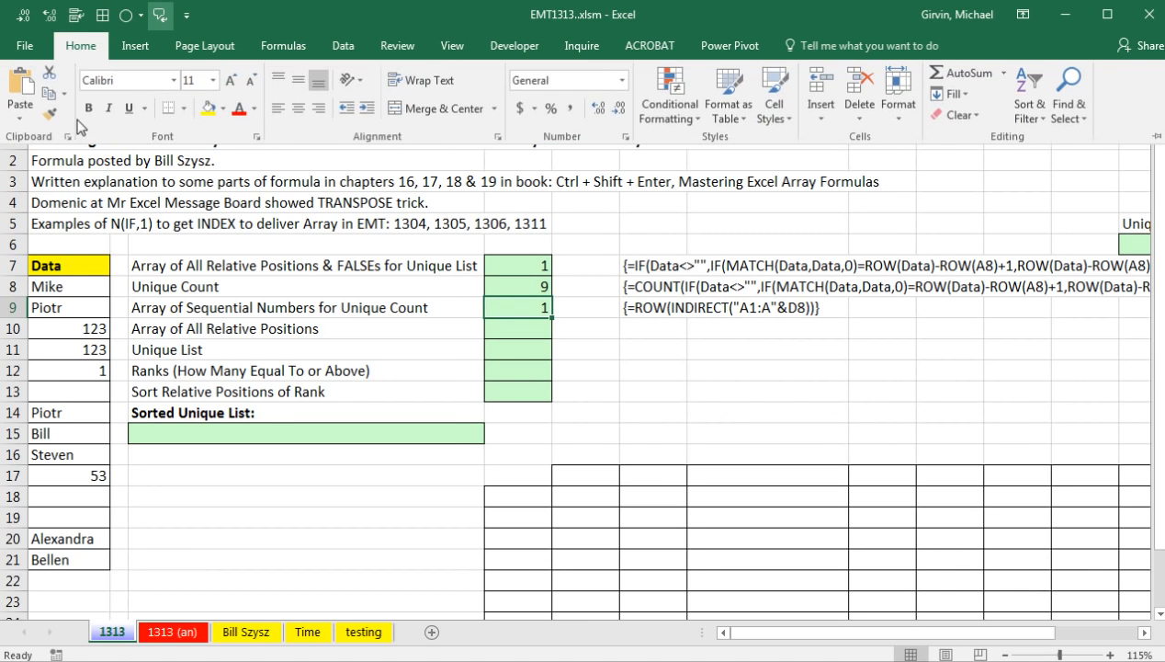
{"action": "left_click", "coordinate": [68, 137]}
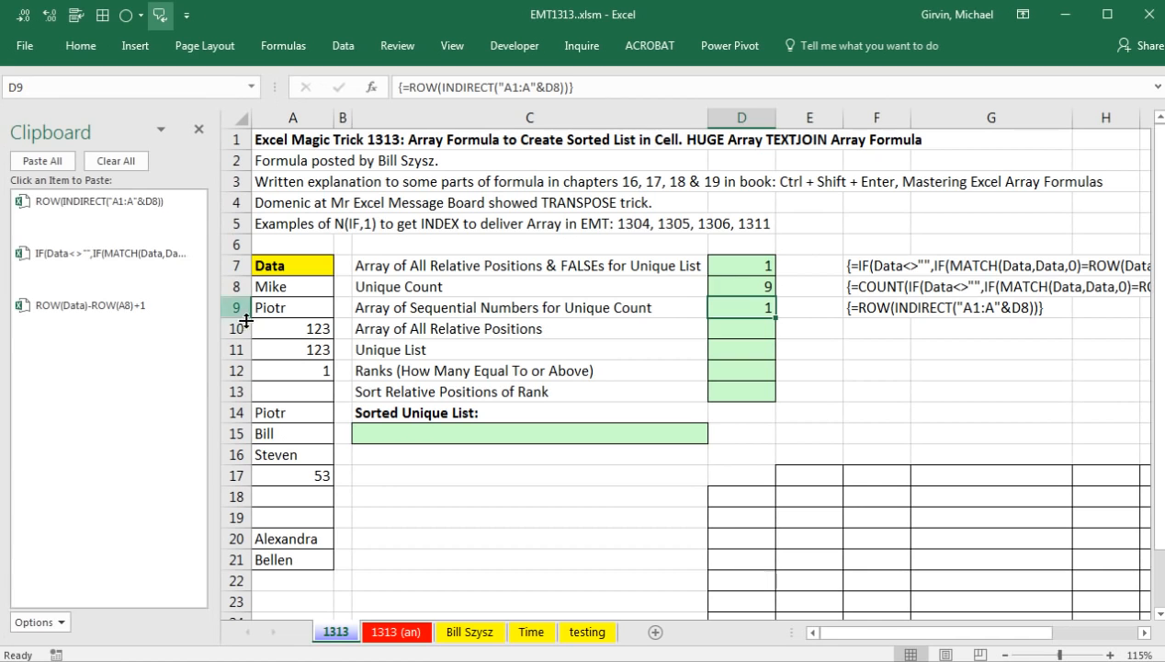
{"action": "left_click", "coordinate": [128, 173]}
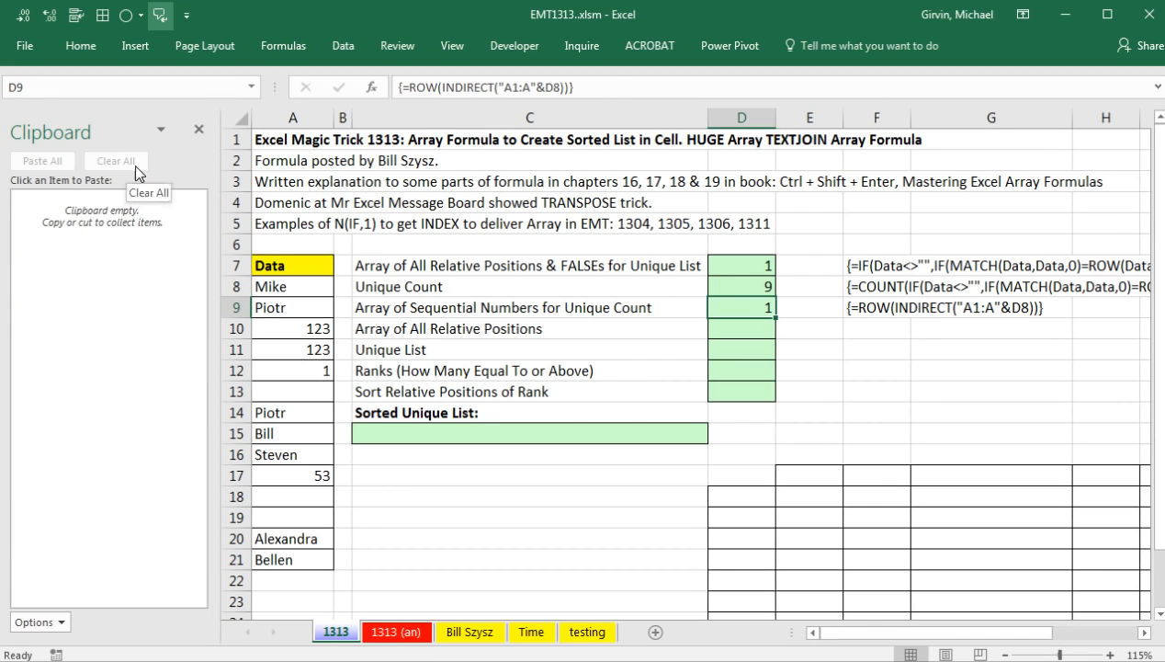
{"action": "double_click", "coordinate": [887, 307]}
{"action": "key", "text": "Escape"}
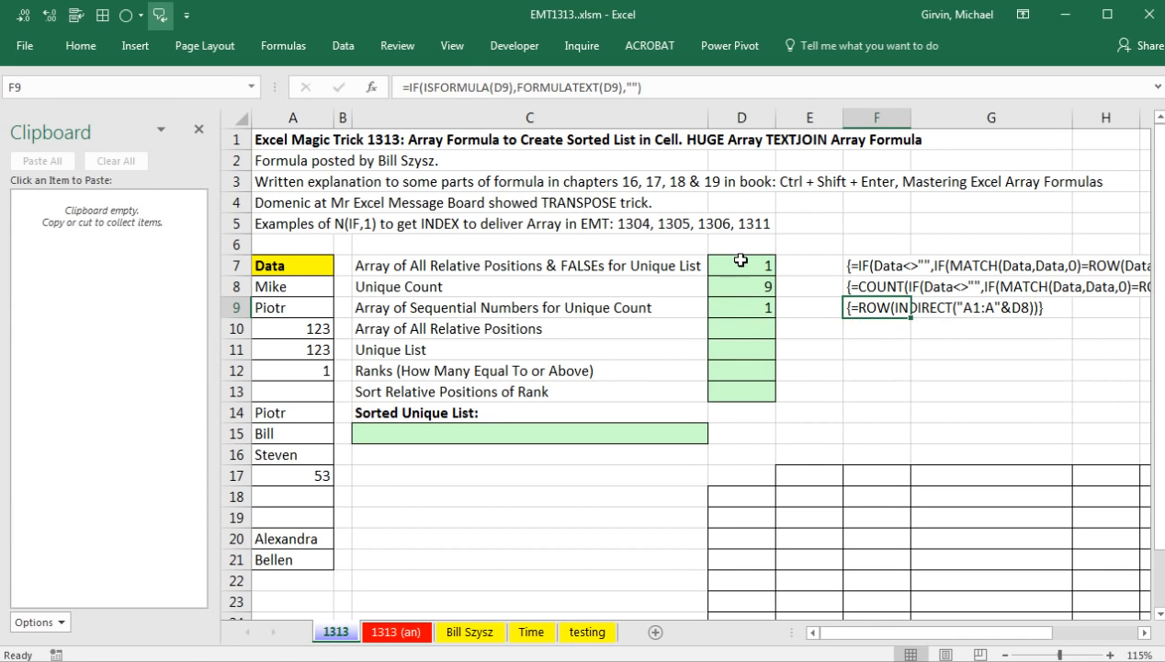
Copy the IF expression of the D7 formula without its equal sign, leaving the cell as it is.
{"action": "double_click", "coordinate": [743, 270]}
{"action": "left_click_drag", "start_coordinate": [717, 266], "coordinate": [837, 289]}
{"action": "key", "text": "ctrl+c"}
{"action": "key", "text": "Escape"}
Copy ROW(INDIRECT("A1:A"&D8)) from the D9 formula to the Office Clipboard and re-enter the cell as an array formula.
{"action": "left_click", "coordinate": [754, 310]}
{"action": "double_click", "coordinate": [728, 313]}
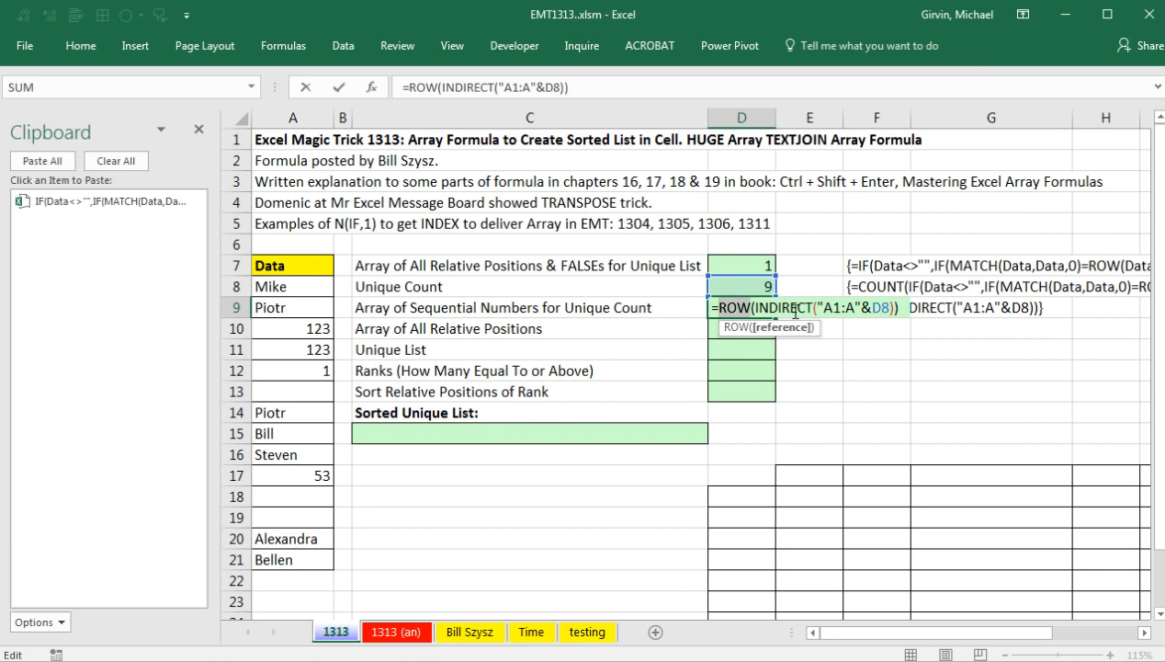
{"action": "left_click_drag", "start_coordinate": [712, 308], "coordinate": [928, 309]}
{"action": "key", "text": "ctrl+c"}
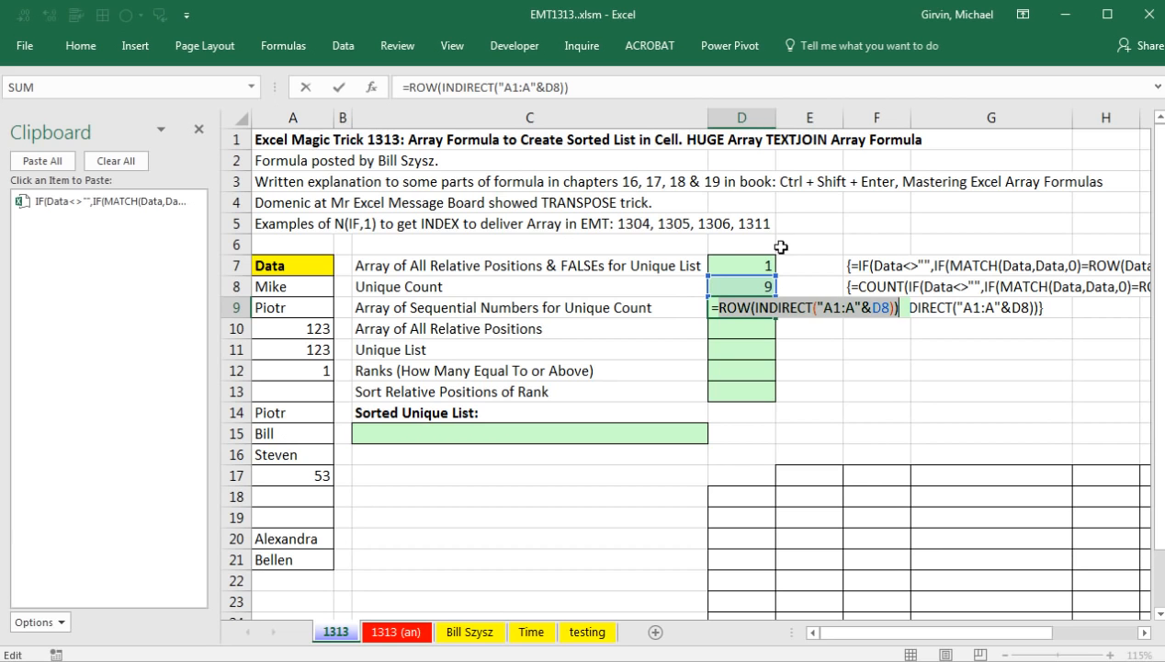
{"action": "key", "text": "ctrl+c"}
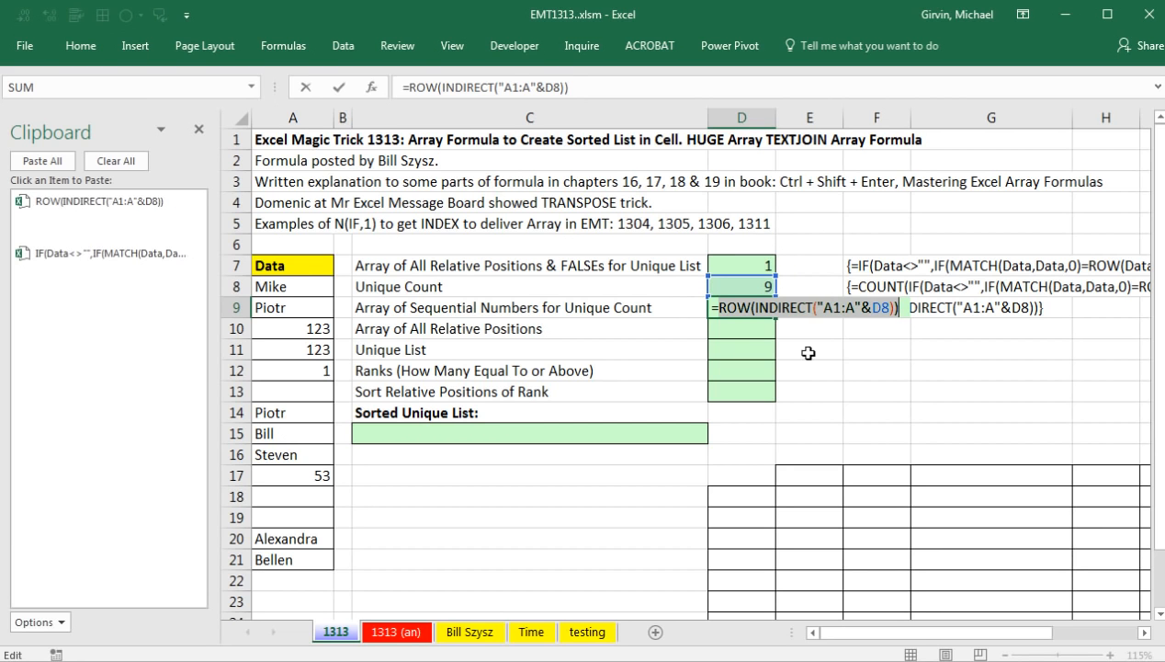
{"action": "key", "text": "ctrl+shift+Return"}
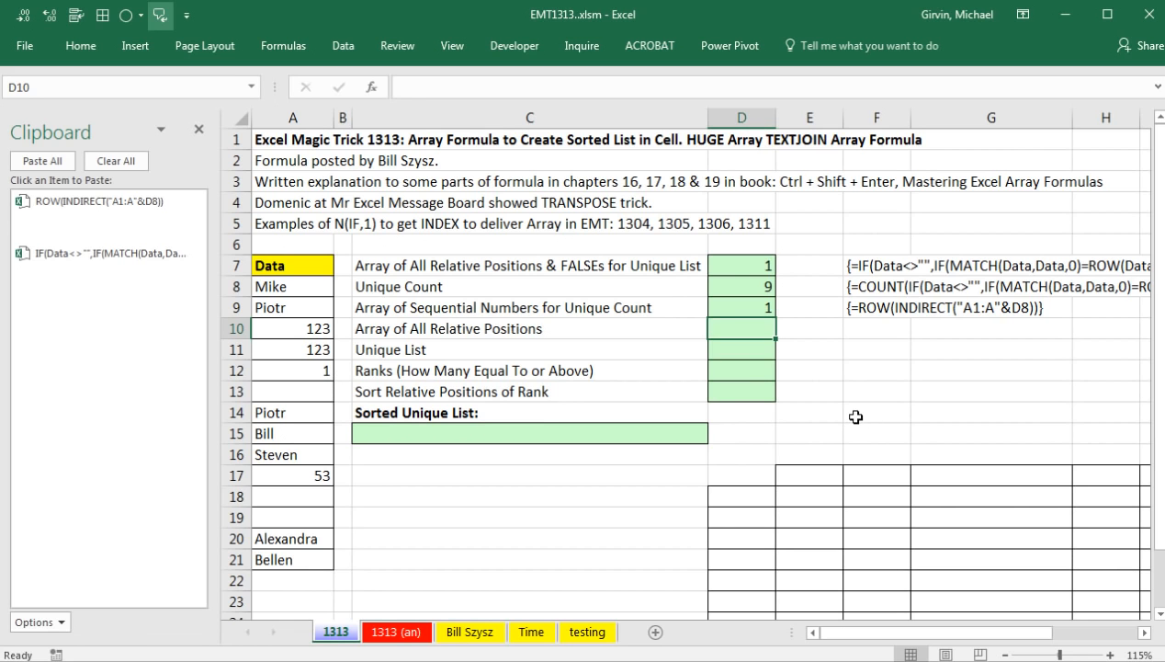
Start a SMALL formula in D10 with the collected IF expression as array and ROW(INDIRECT("A1:A"&D8)) as k.
{"action": "type", "text": "=sm"}
{"action": "key", "text": "Tab"}
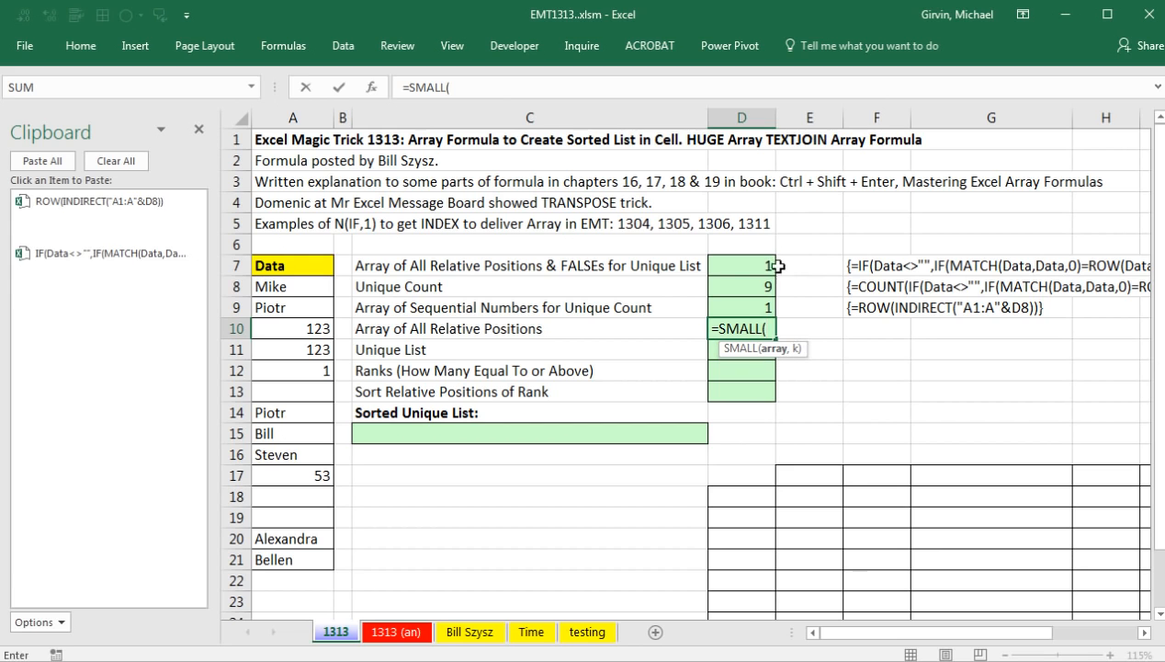
{"action": "left_click", "coordinate": [75, 276]}
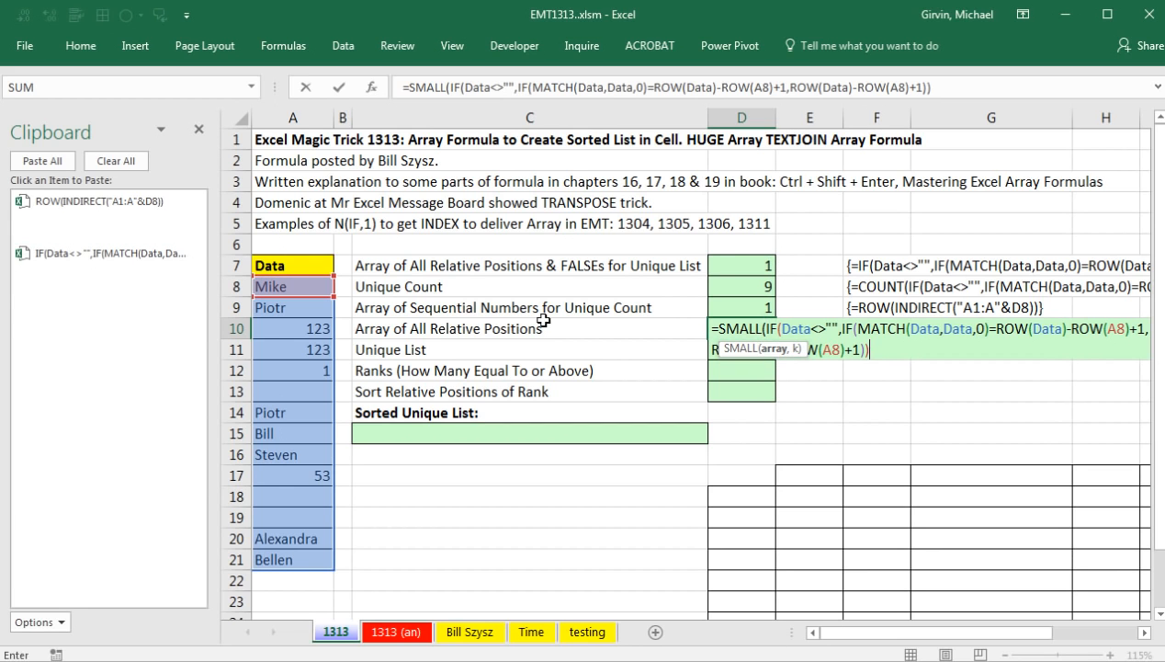
{"action": "left_click_drag", "start_coordinate": [805, 350], "coordinate": [841, 389]}
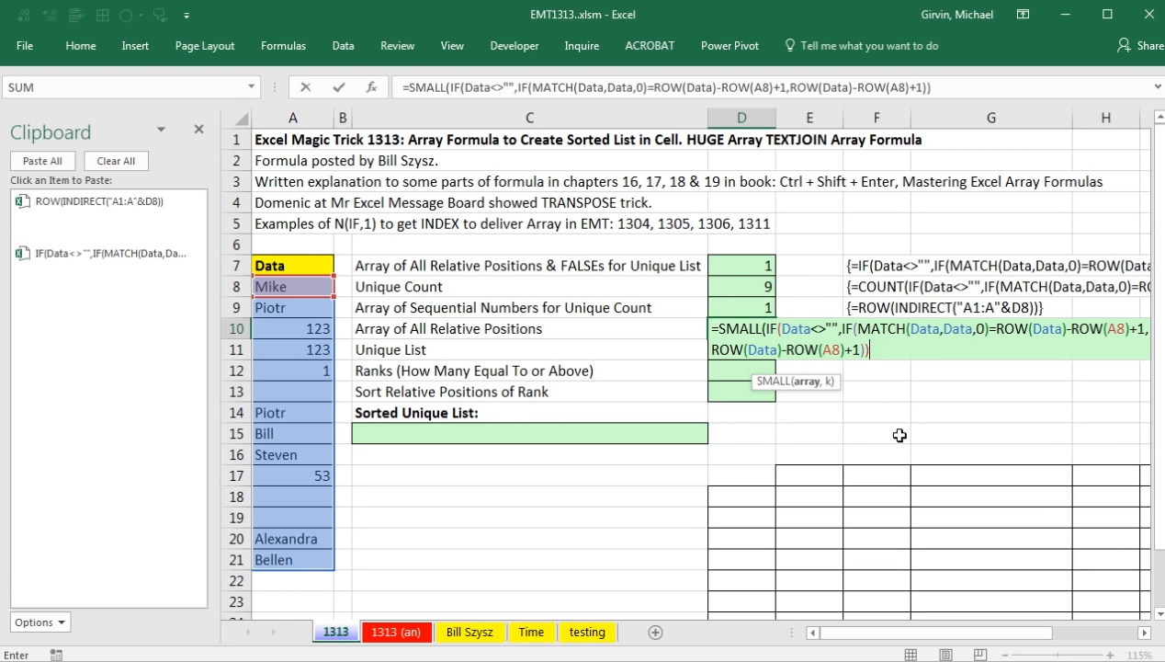
{"action": "type", "text": ","}
{"action": "left_click", "coordinate": [83, 221]}
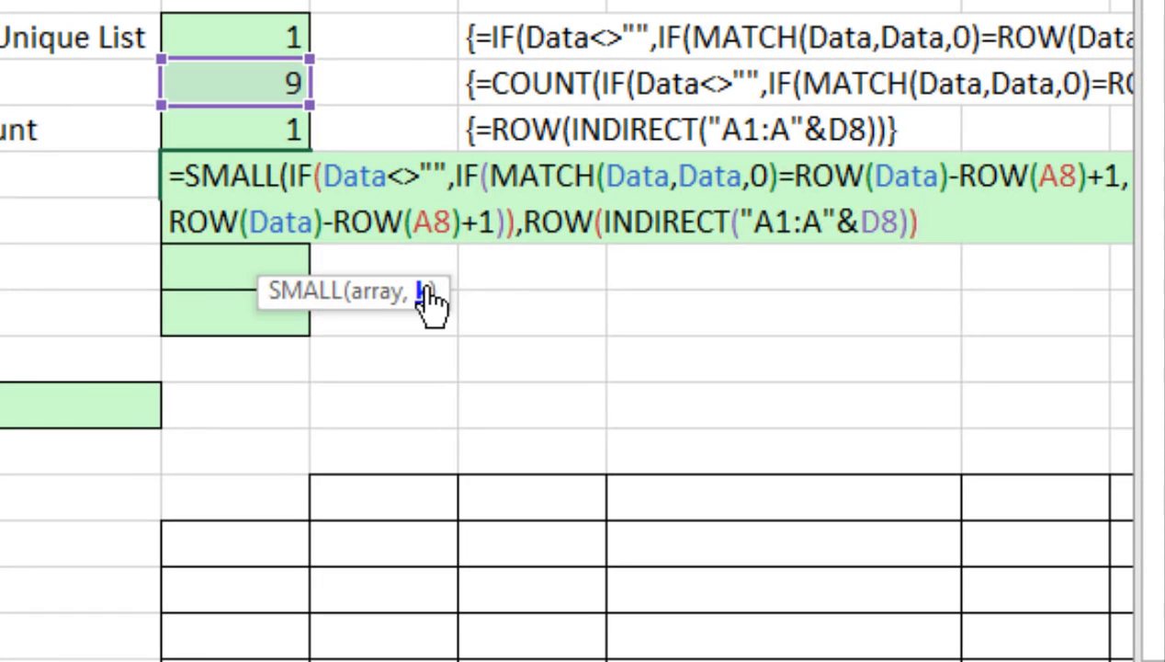
Highlight the k and array arguments of SMALL in D10 to check them, and close the formula with a parenthesis.
{"action": "left_click", "coordinate": [424, 292]}
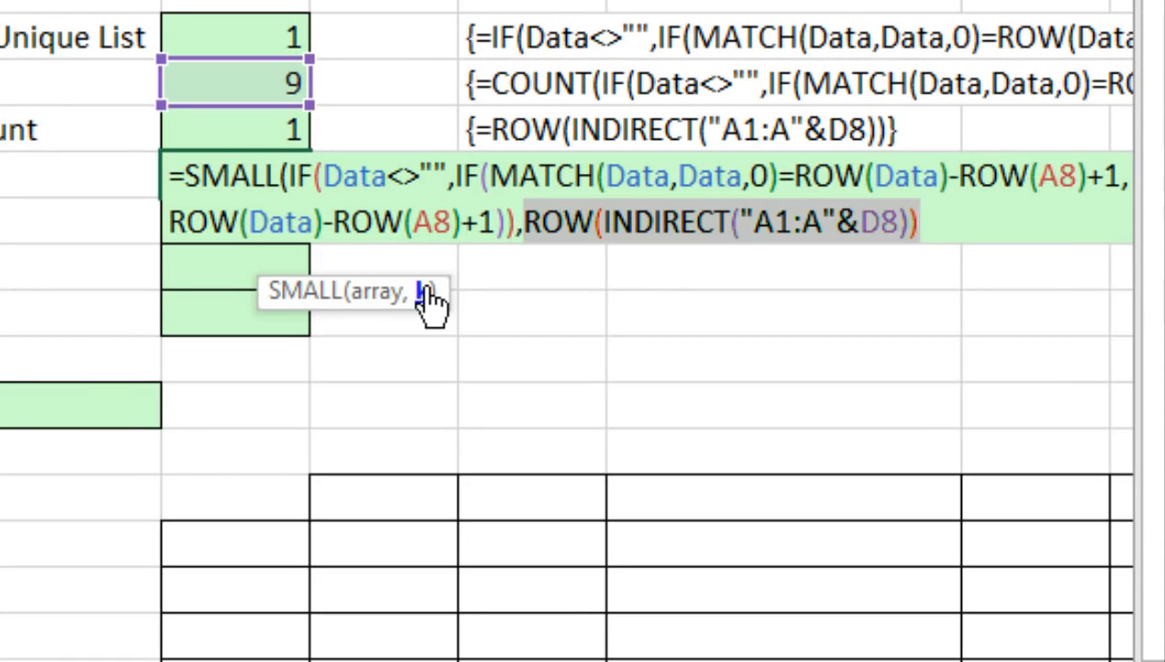
{"action": "left_click", "coordinate": [377, 307]}
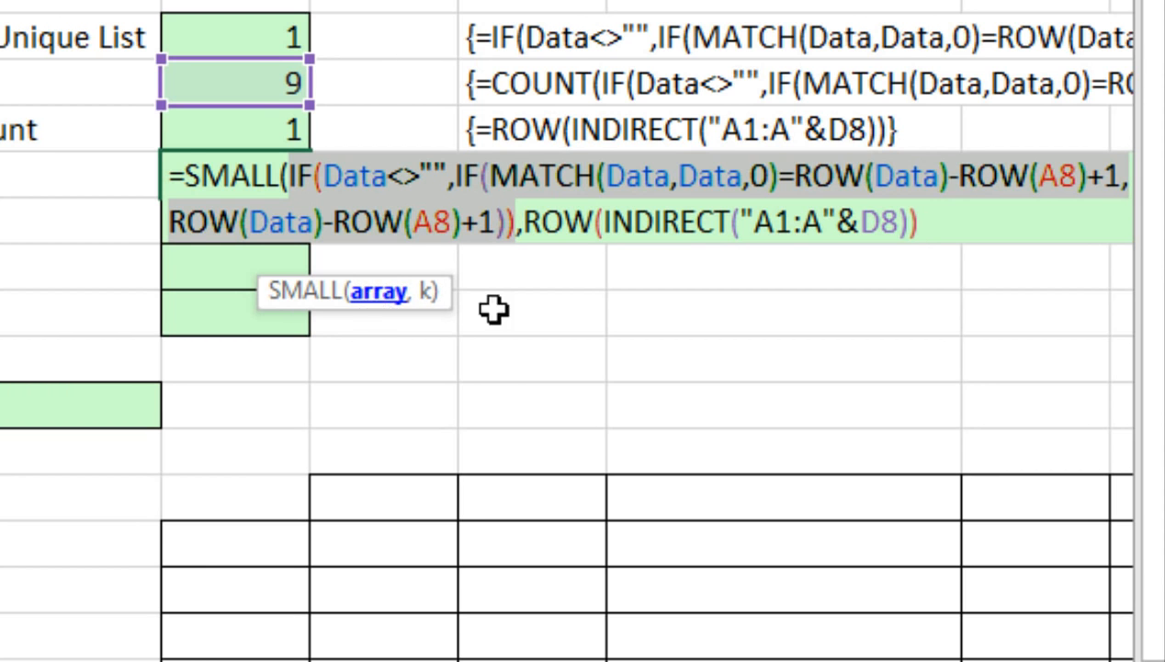
{"action": "left_click", "coordinate": [947, 220]}
{"action": "type", "text": ")"}
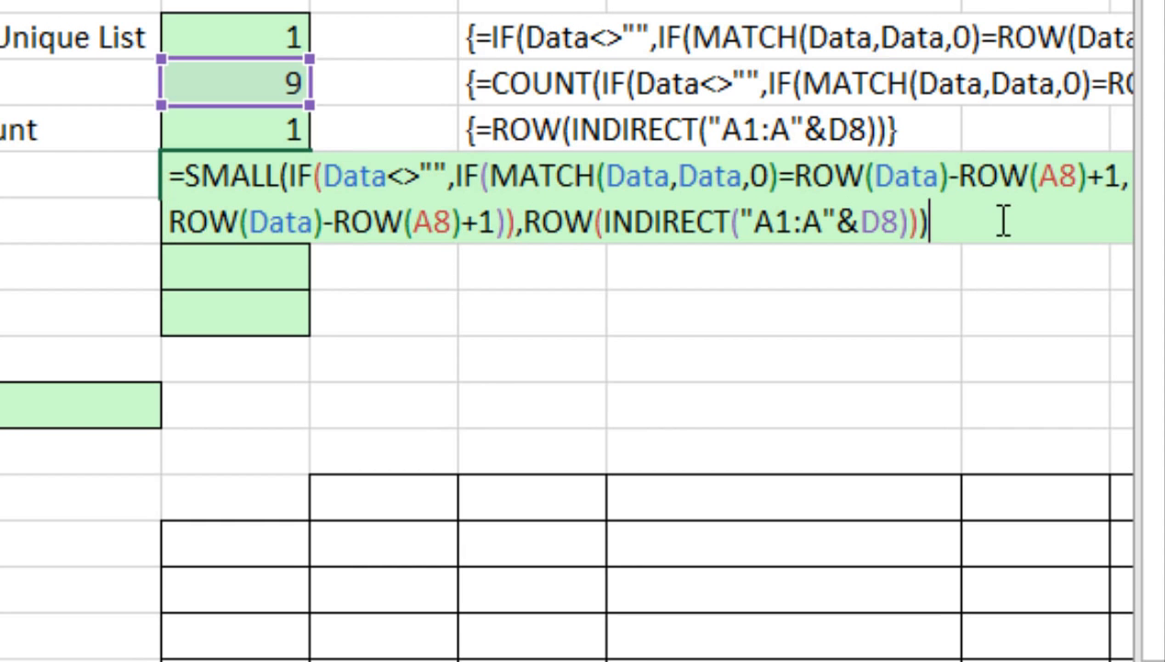
Preview the array of relative positions that the SMALL formula in D10 delivers, and restore the formula text.
{"action": "key", "text": "F9"}
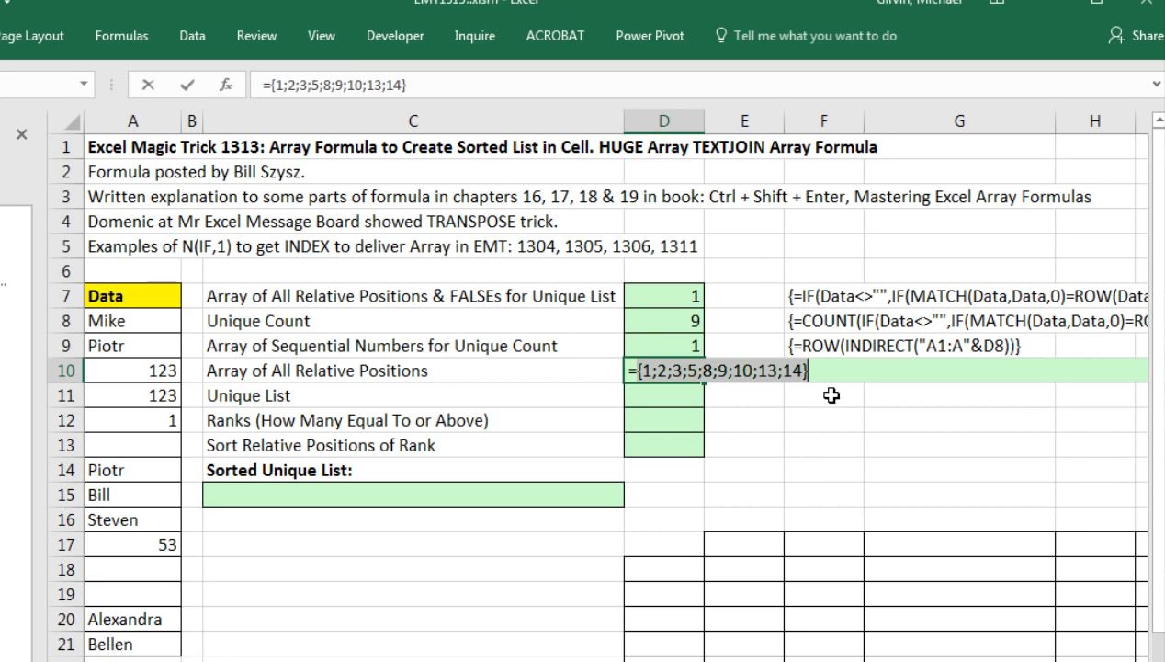
{"action": "key", "text": "ctrl+z"}
{"action": "key", "text": "ctrl+z"}
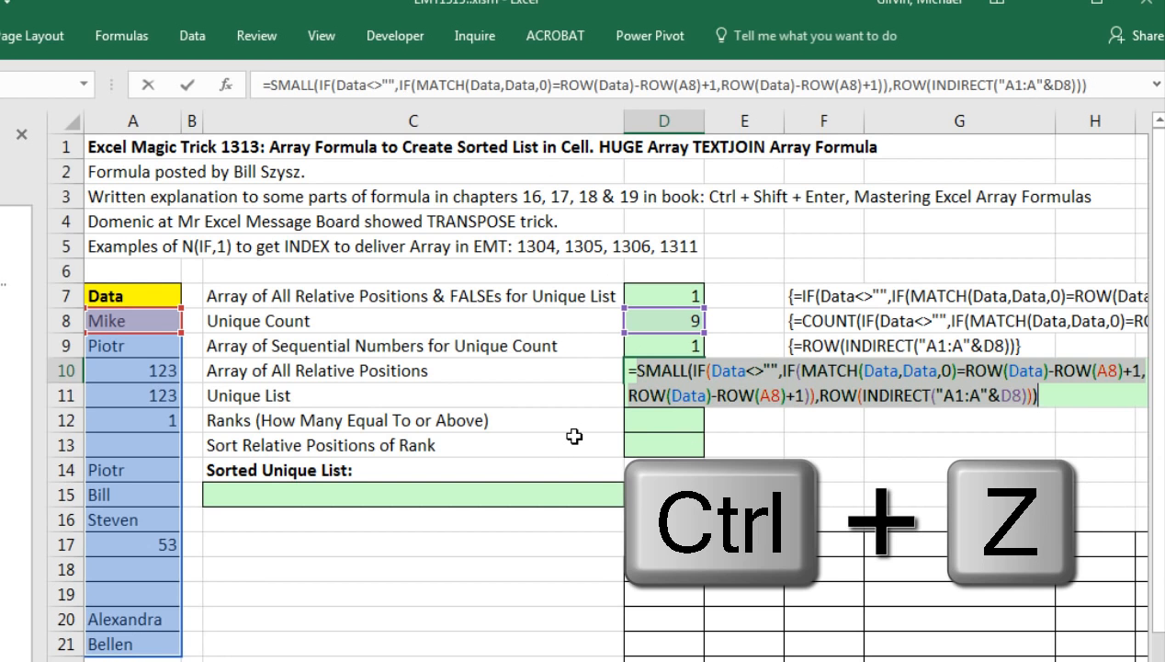
Copy the SMALL expression in D10 without its equal sign and enter the cell as an array formula.
{"action": "key", "text": "ctrl+c"}
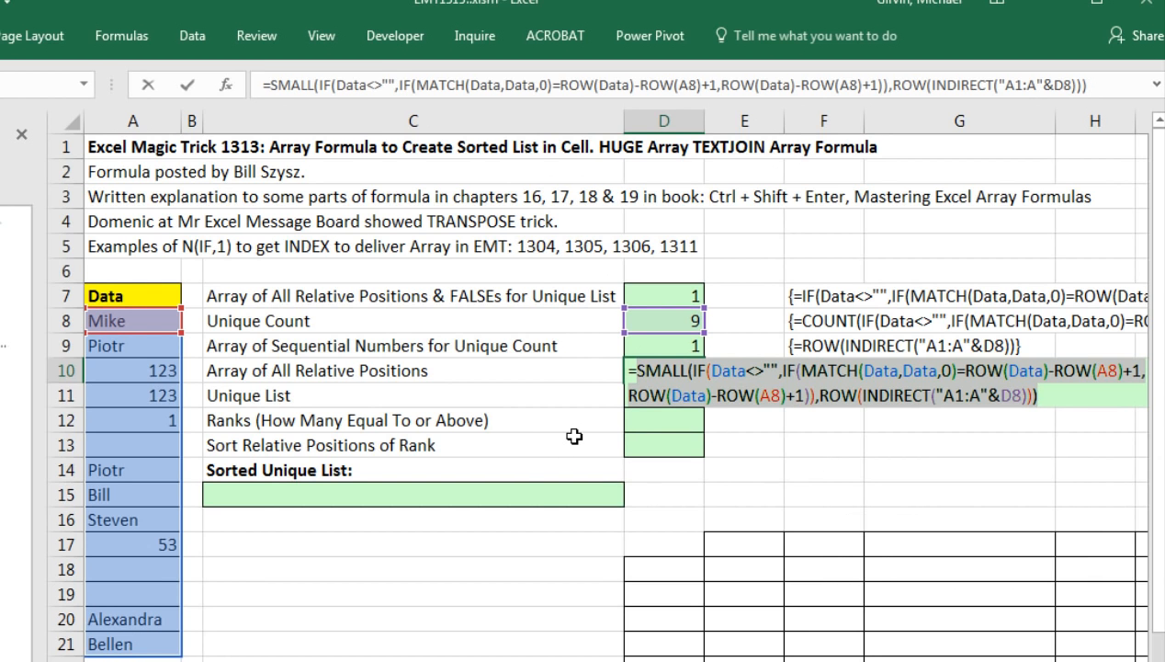
{"action": "key", "text": "ctrl+shift+Return"}
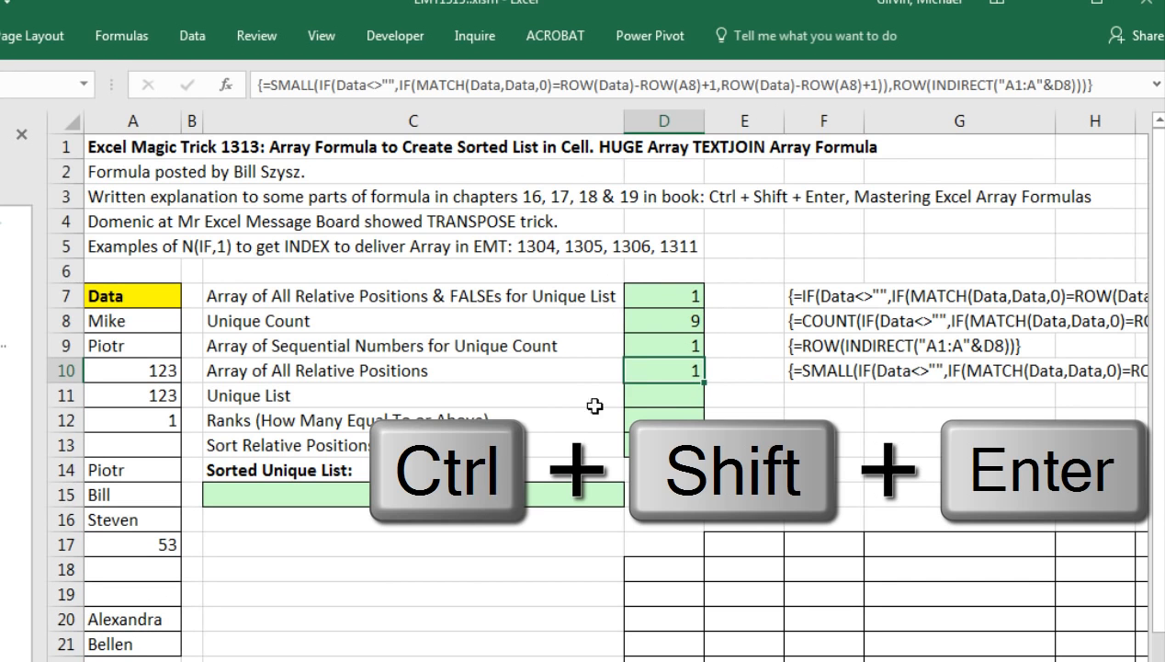
Write an INDEX formula in D11 with the Data range as array and the copied SMALL expression as row_num.
{"action": "left_click", "coordinate": [643, 389]}
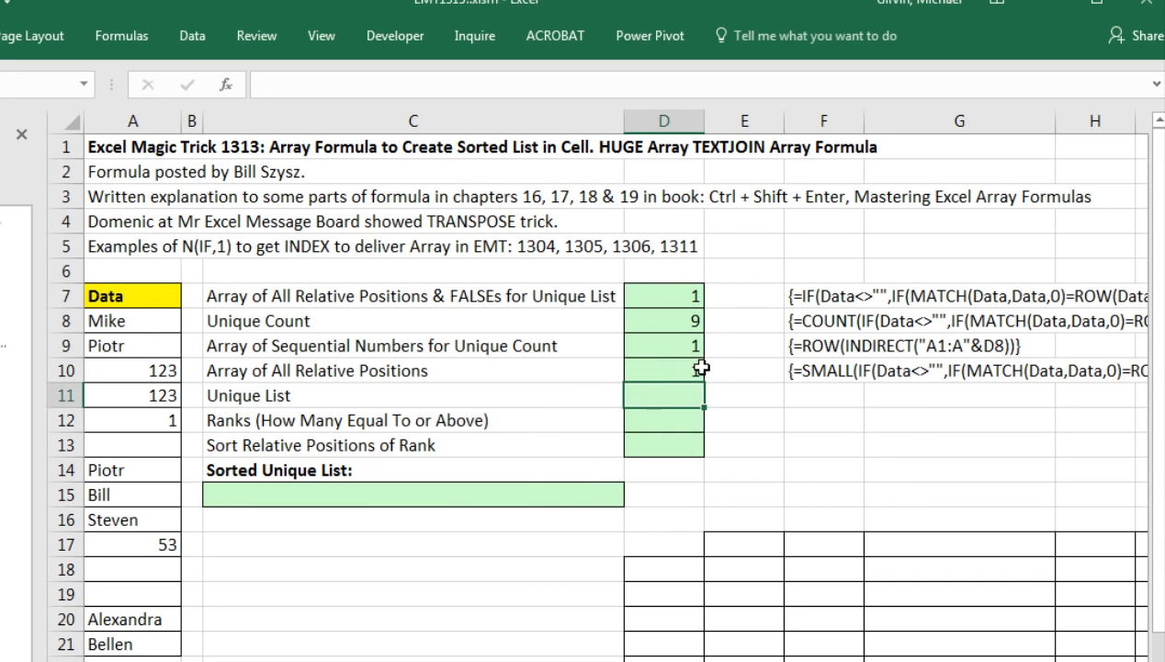
{"action": "type", "text": "=INDEX("}
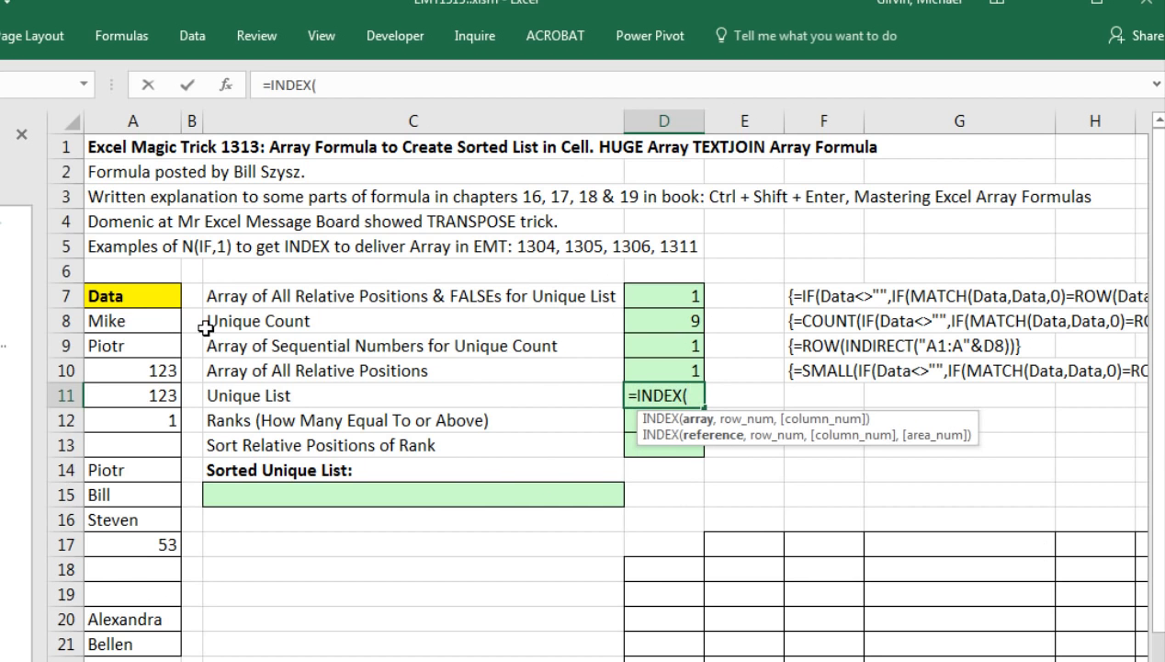
{"action": "left_click", "coordinate": [129, 324]}
{"action": "left_click_drag", "start_coordinate": [129, 324], "coordinate": [124, 644]}
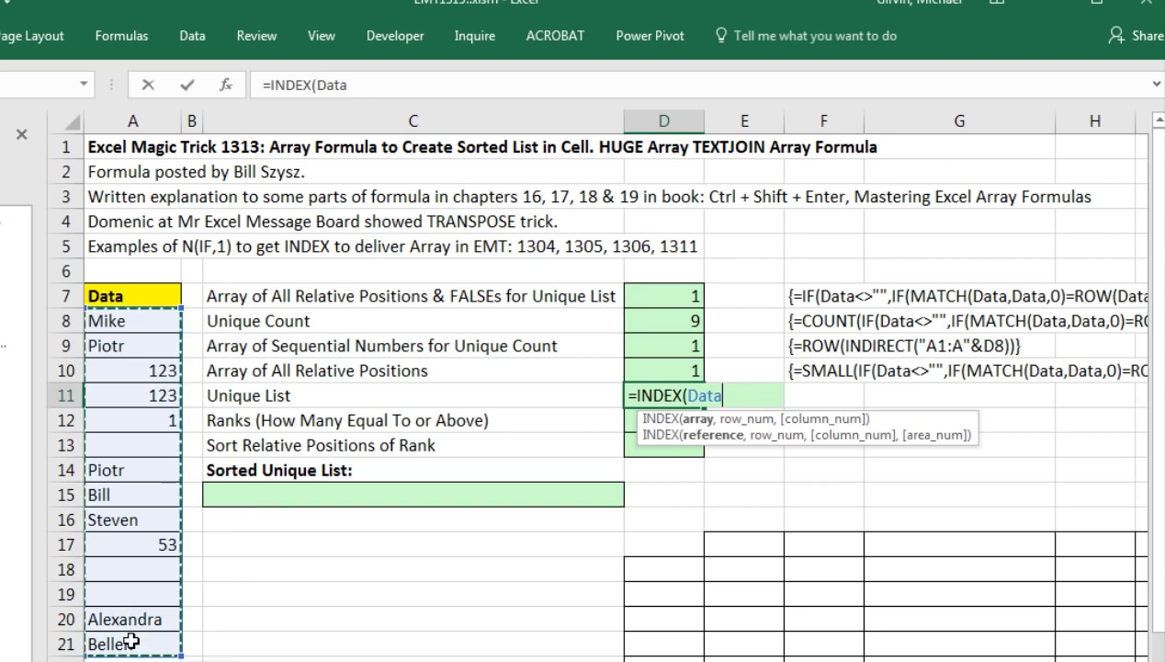
{"action": "type", "text": ","}
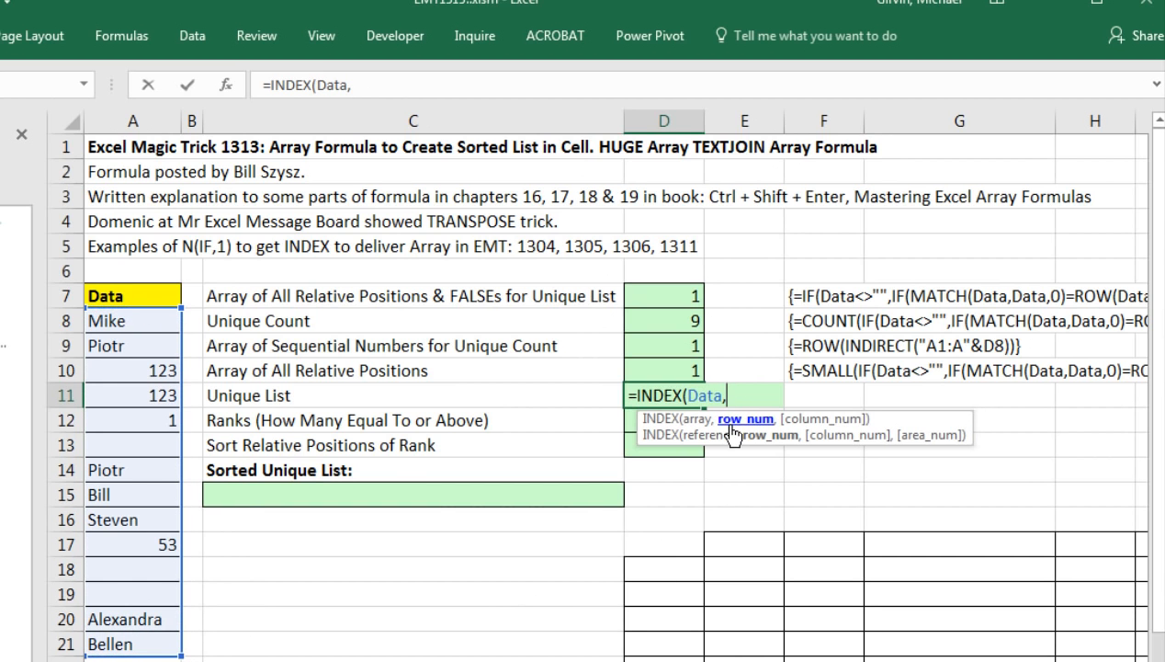
{"action": "key", "text": "ctrl+v"}
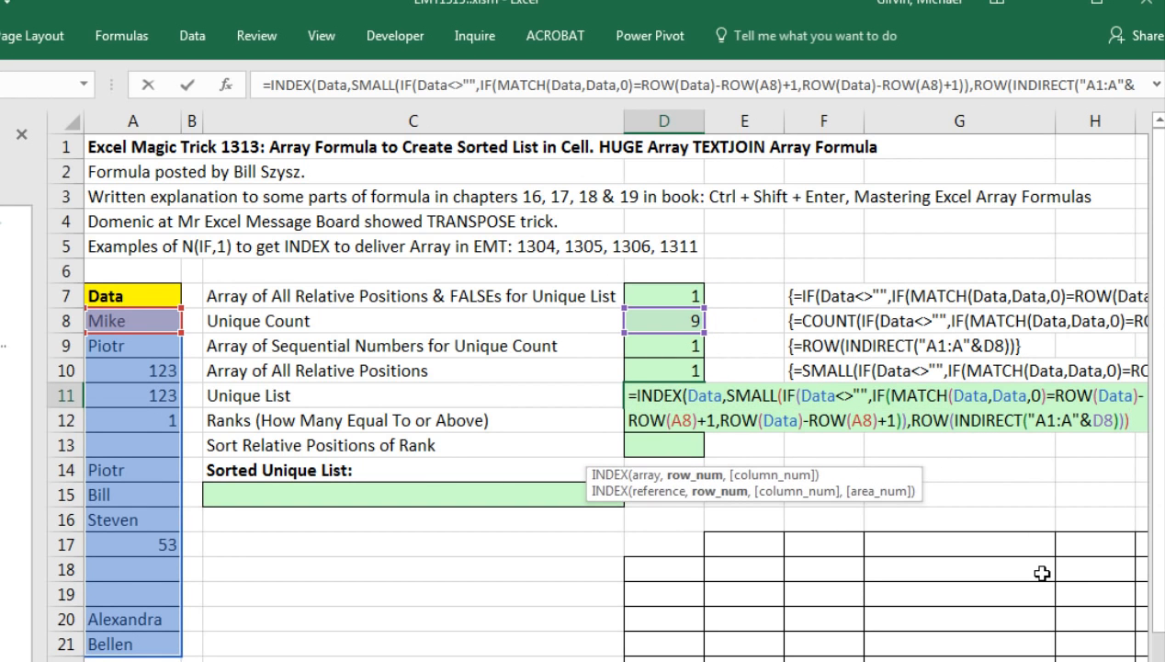
{"action": "type", "text": ")"}
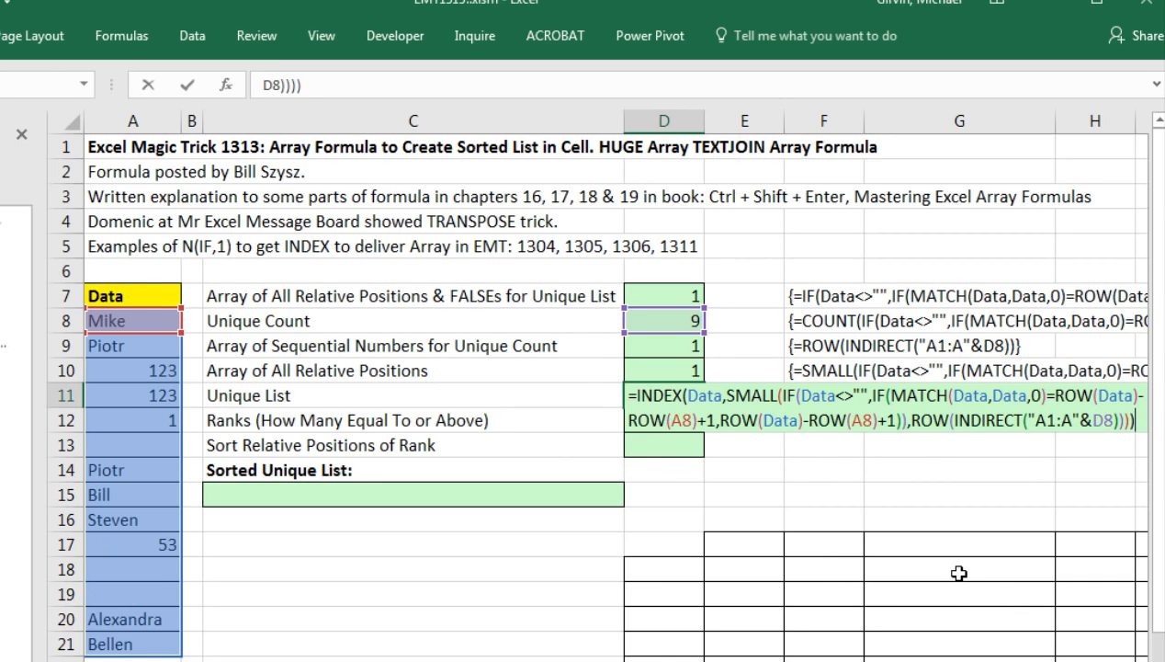
Preview the result of the whole INDEX formula in D11 and of its row_num argument, undoing each preview.
{"action": "key", "text": "F9"}
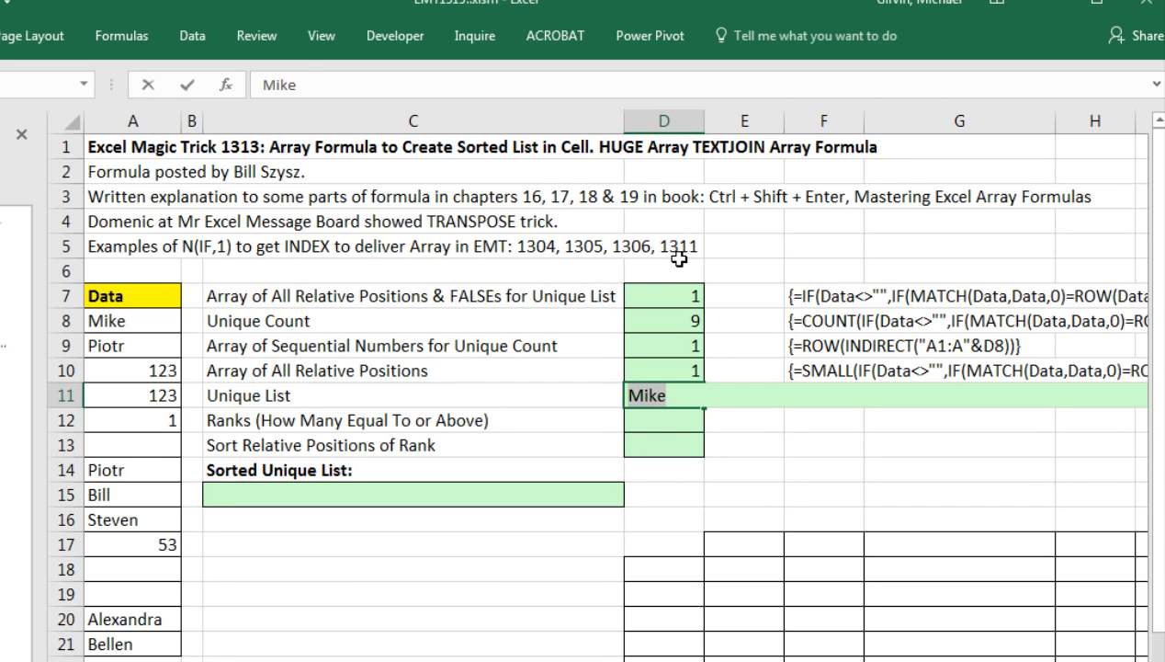
{"action": "key", "text": "ctrl+z"}
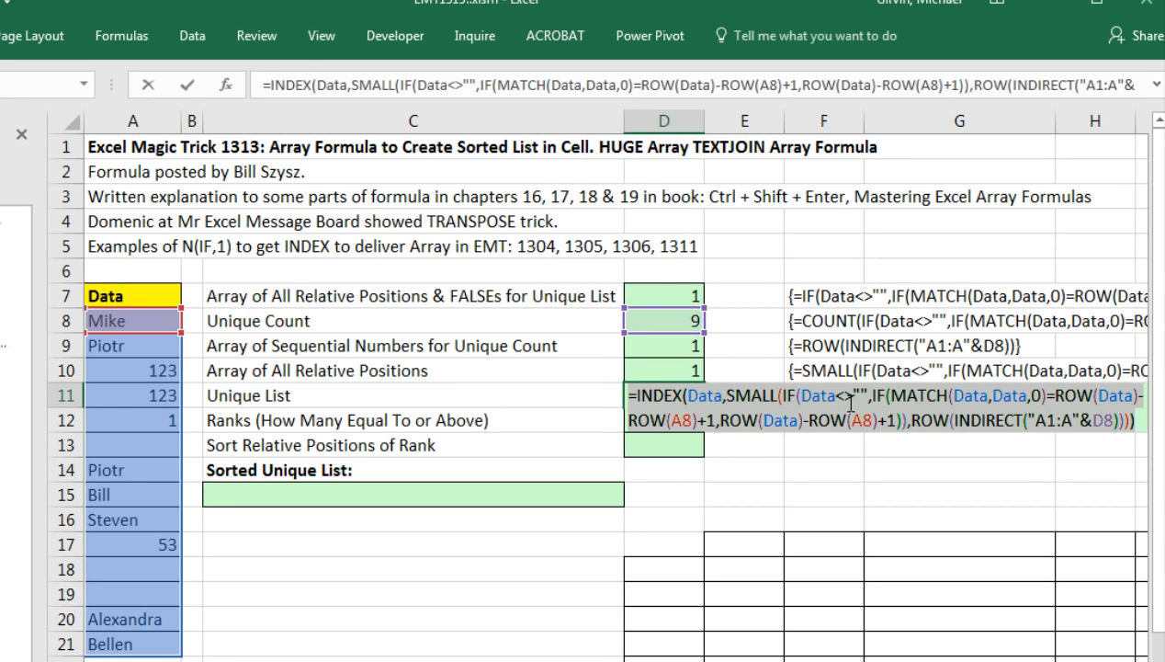
{"action": "left_click", "coordinate": [741, 395]}
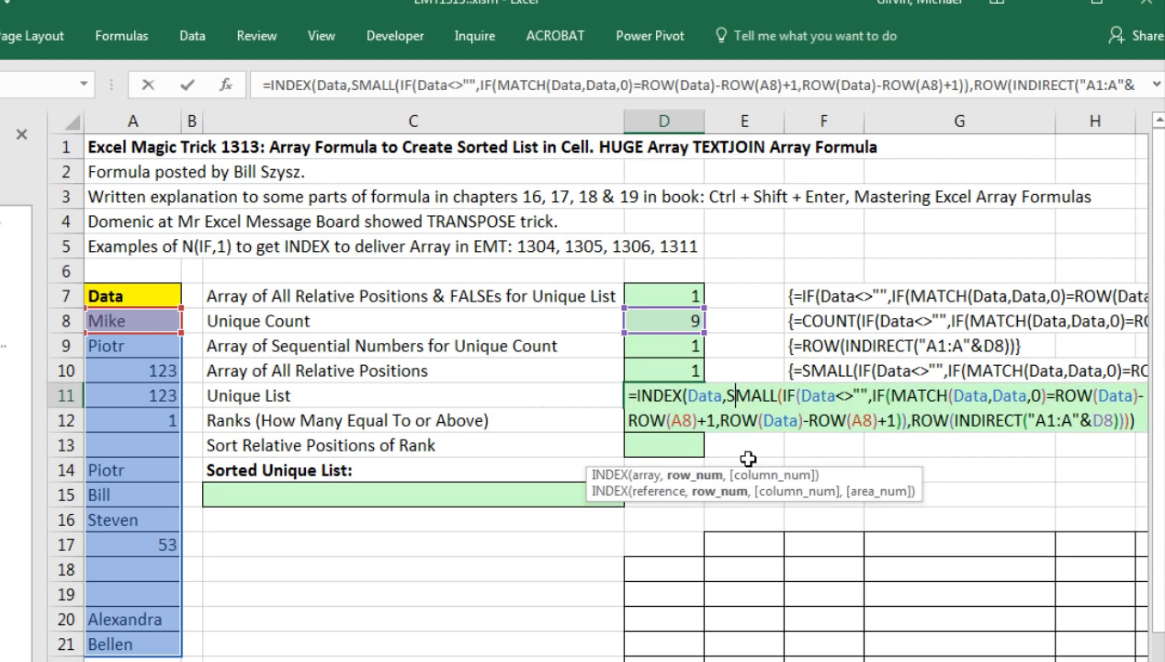
{"action": "left_click", "coordinate": [689, 475]}
{"action": "key", "text": "F9"}
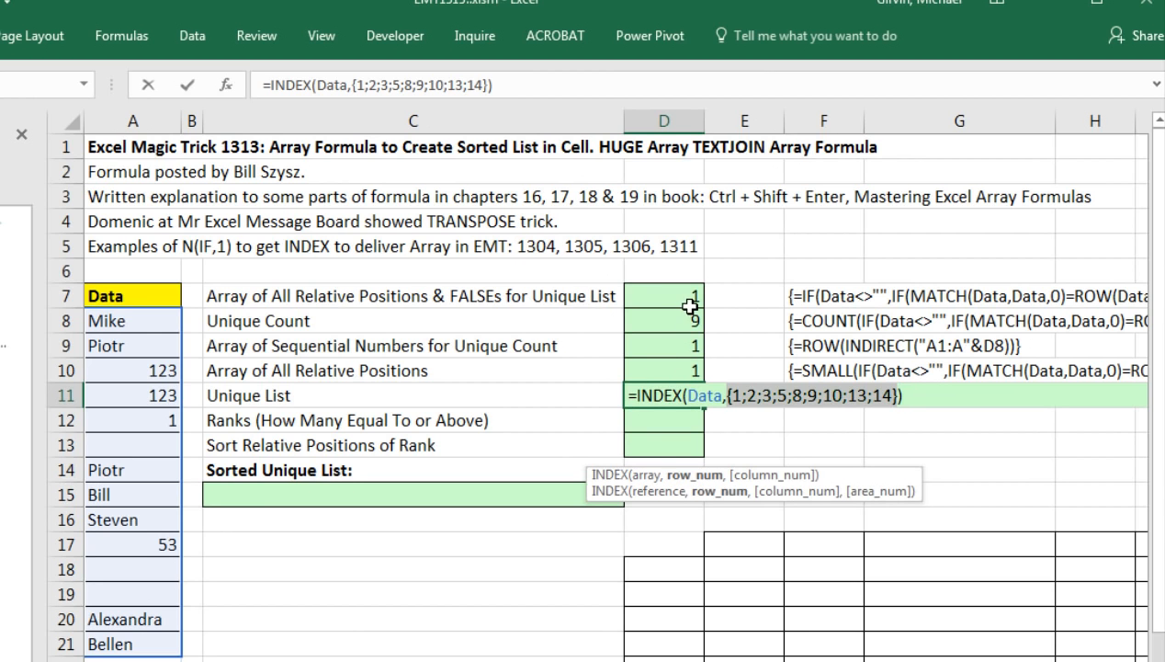
{"action": "key", "text": "ctrl+z"}
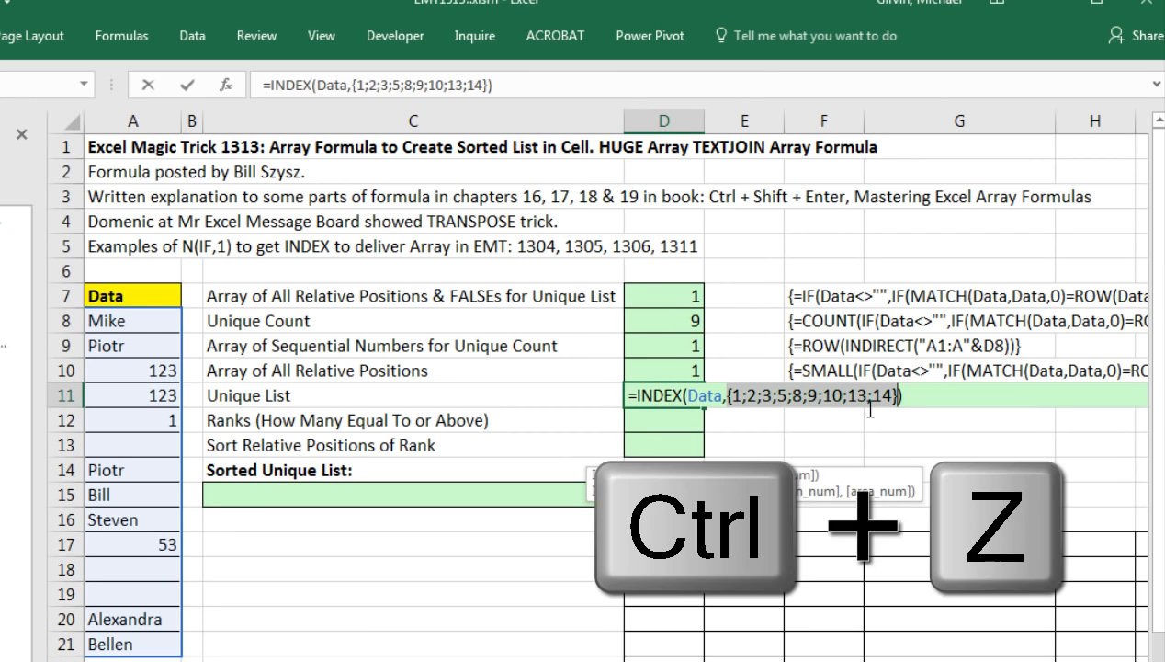
Wrap the SMALL expression in the row_num argument of the D11 INDEX formula in N(IF(1,…)) and close all parentheses.
{"action": "left_click", "coordinate": [727, 396]}
{"action": "type", "text": "n("}
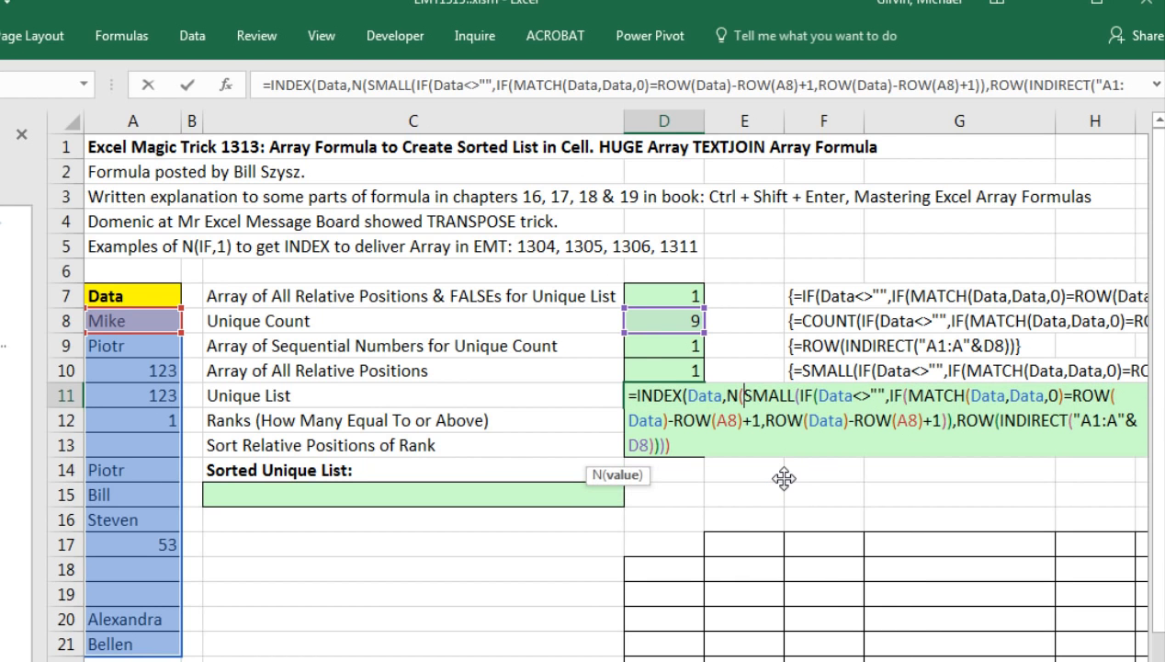
{"action": "type", "text": "IF("}
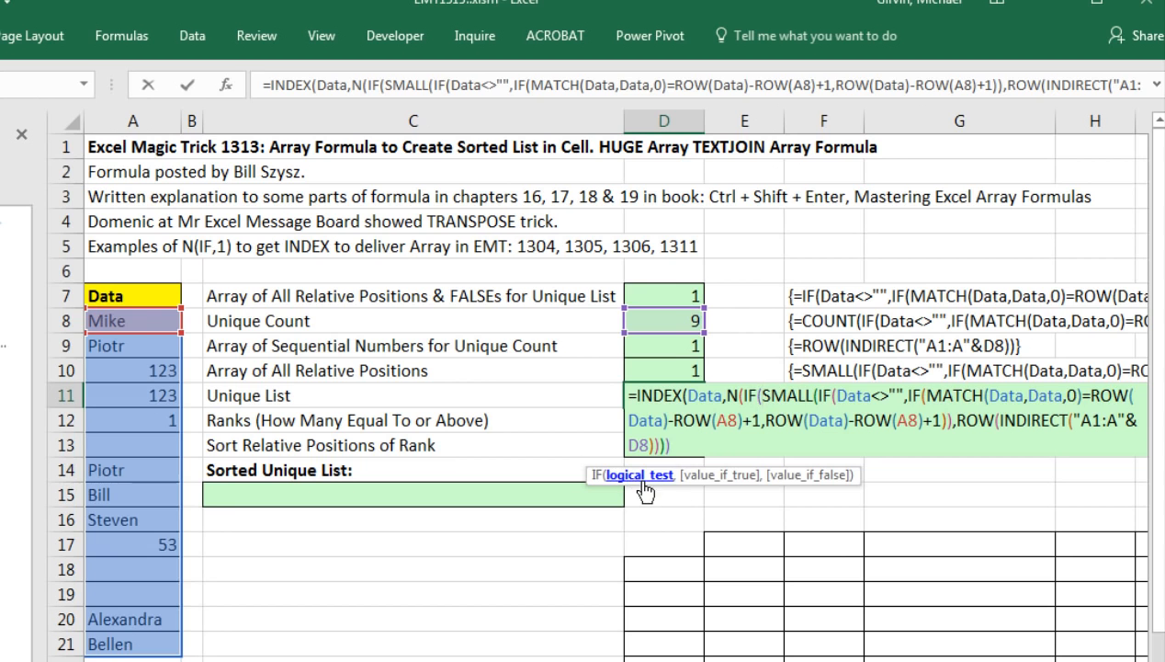
{"action": "type", "text": "1,"}
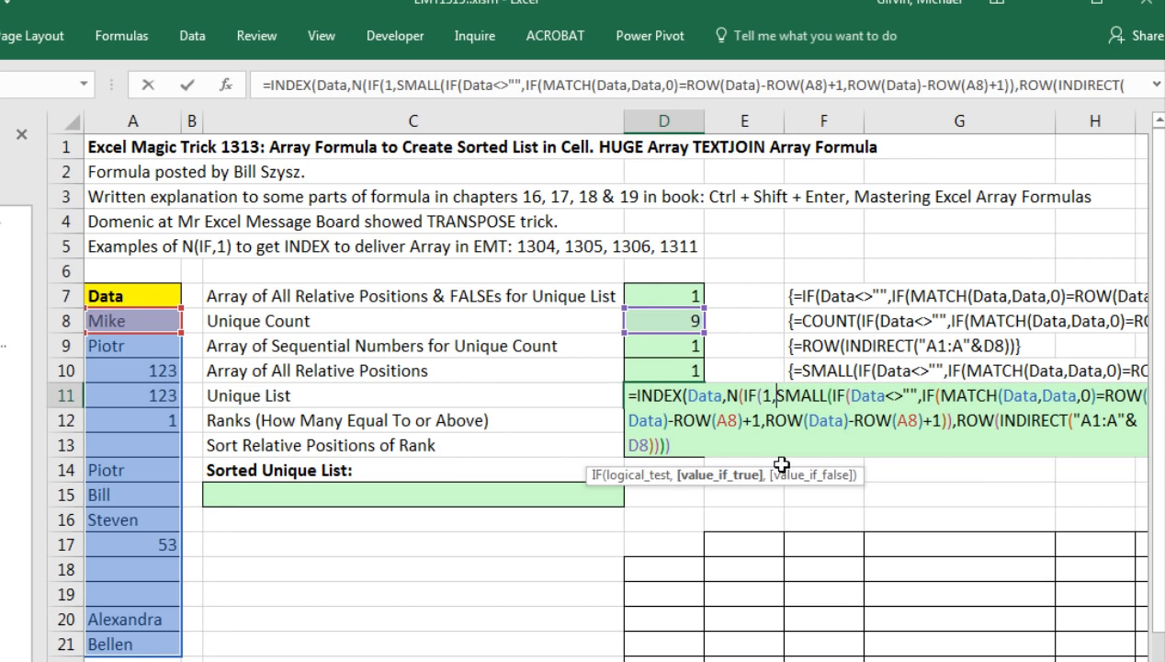
{"action": "left_click", "coordinate": [742, 478]}
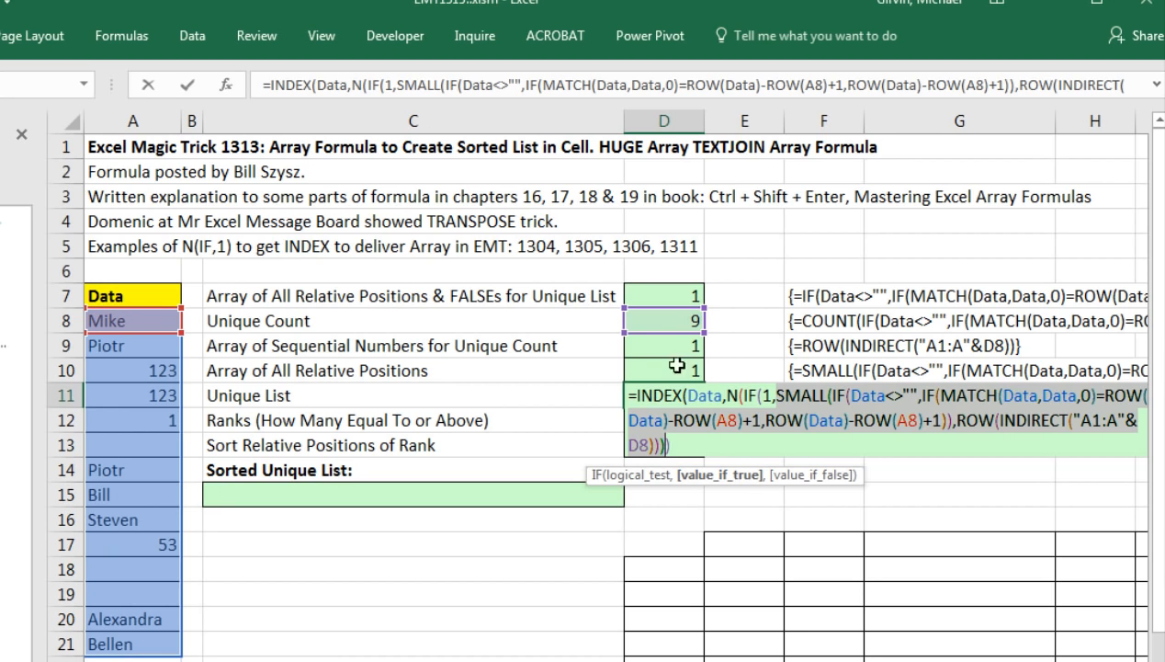
{"action": "left_click", "coordinate": [703, 447]}
{"action": "type", "text": ")"}
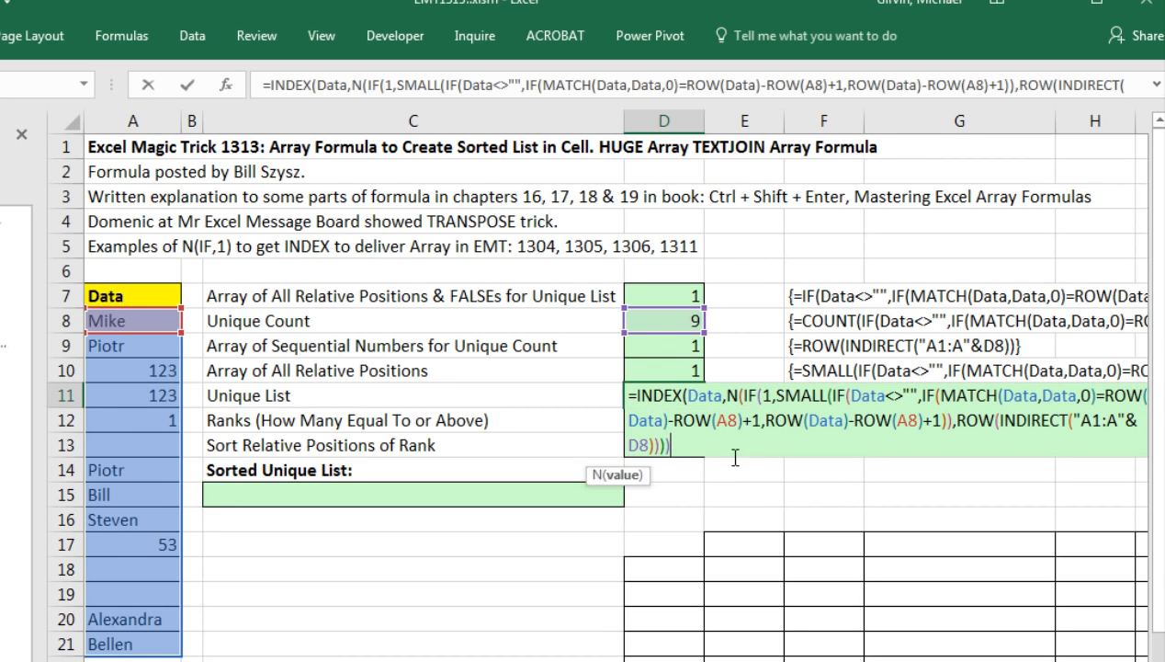
{"action": "key", "text": "BackSpace"}
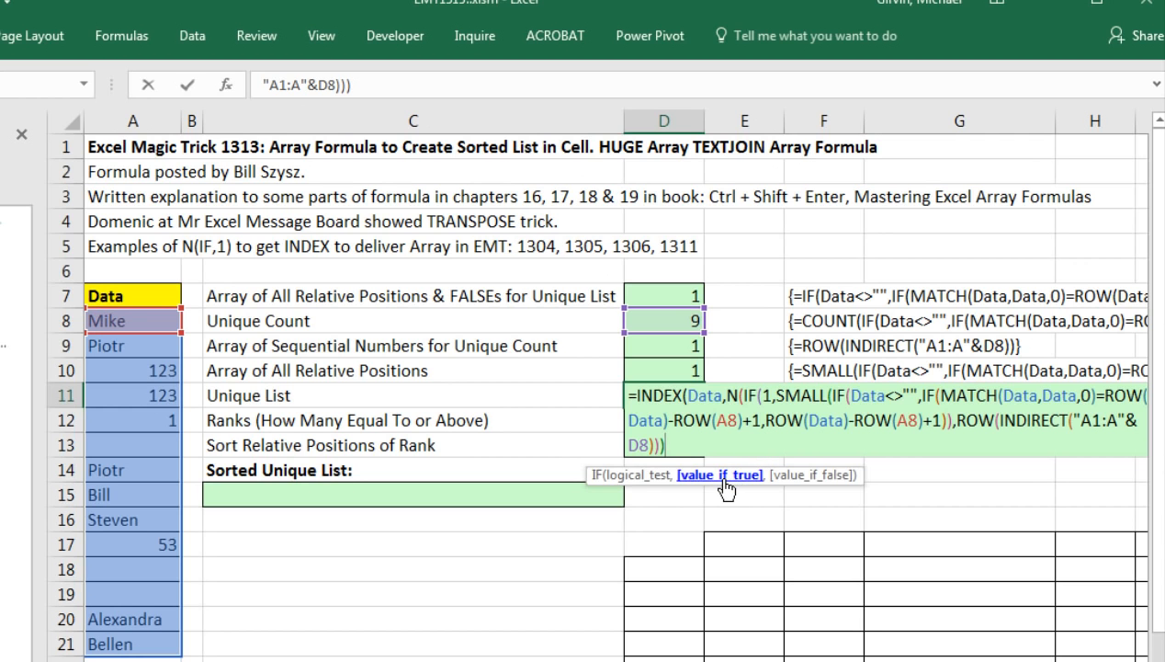
{"action": "type", "text": ")"}
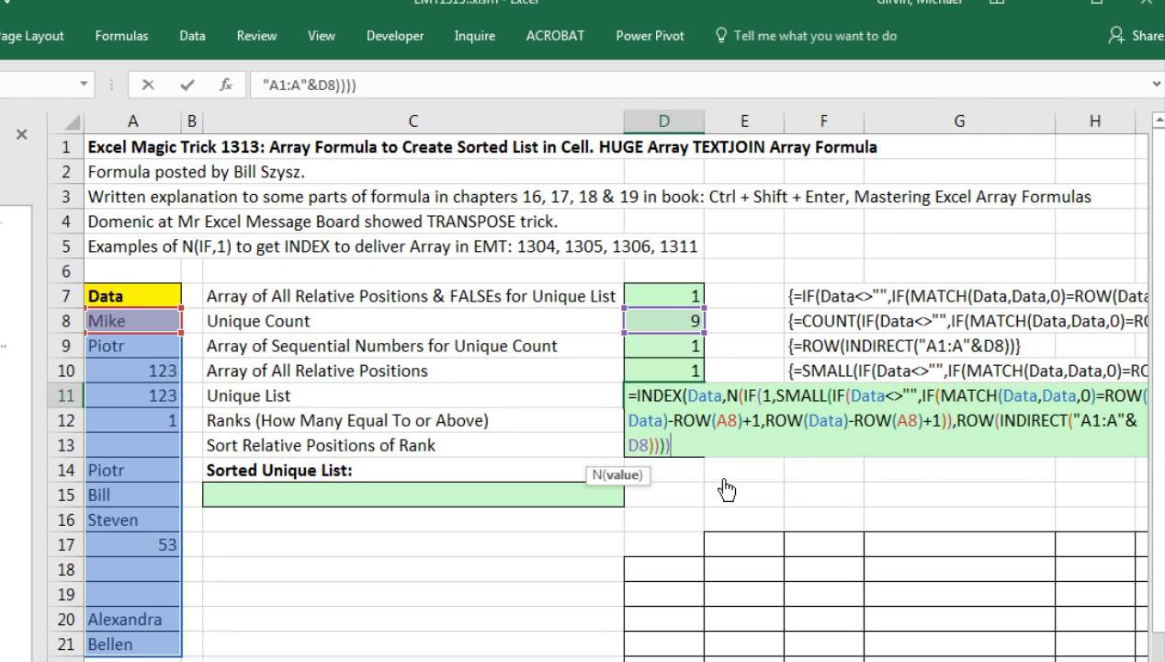
{"action": "type", "text": ")"}
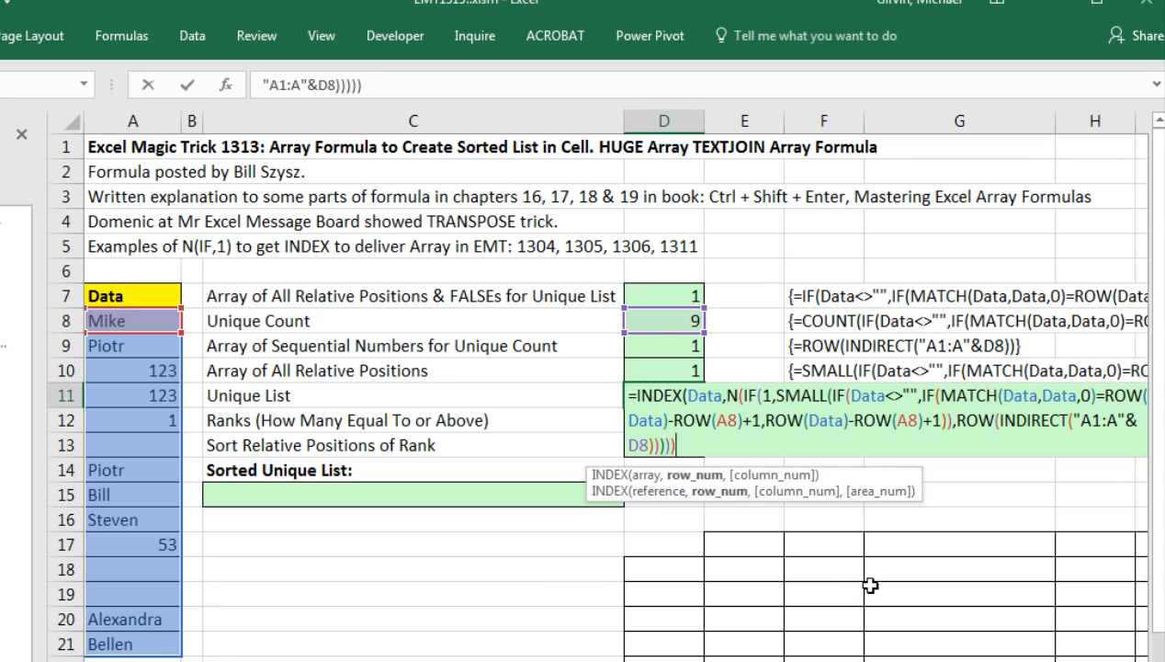
{"action": "type", "text": ")"}
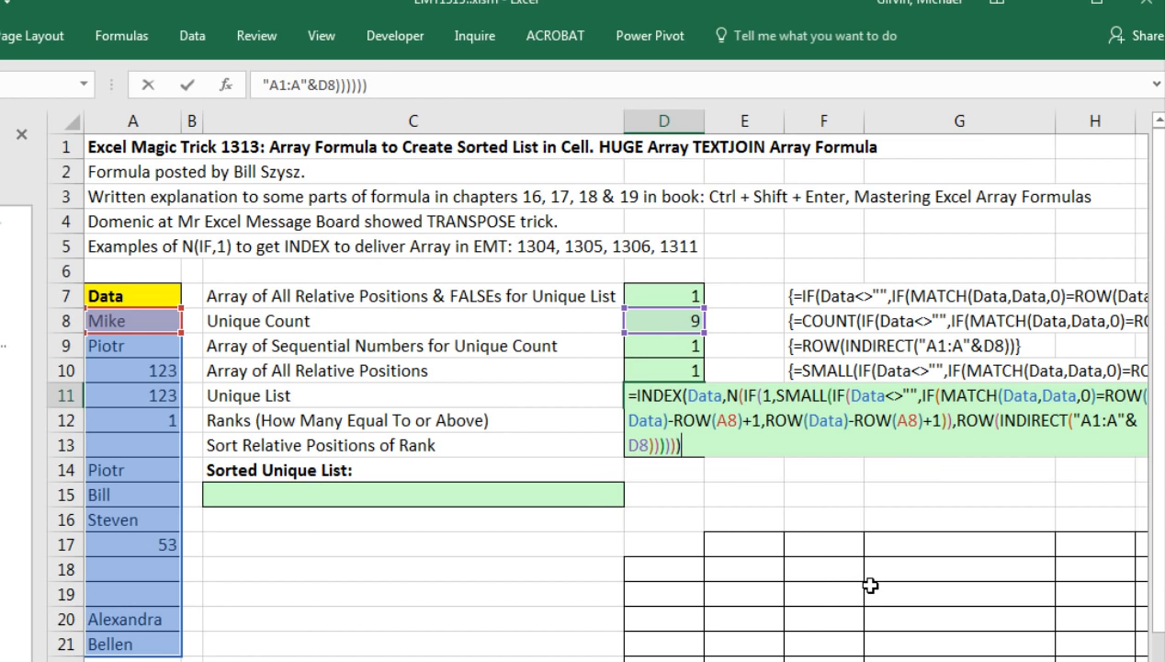
Preview and restore the INDEX expression in D11, then copy it without its equal sign and enter the cell as an array formula.
{"action": "key", "text": "F9"}
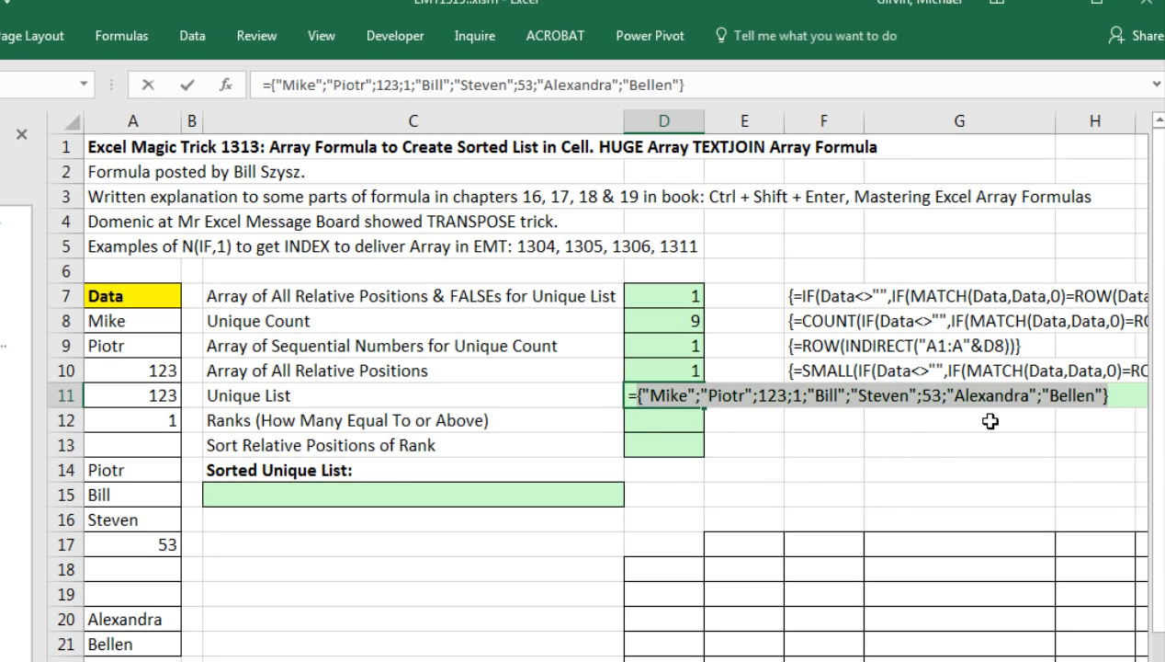
{"action": "key", "text": "ctrl+z"}
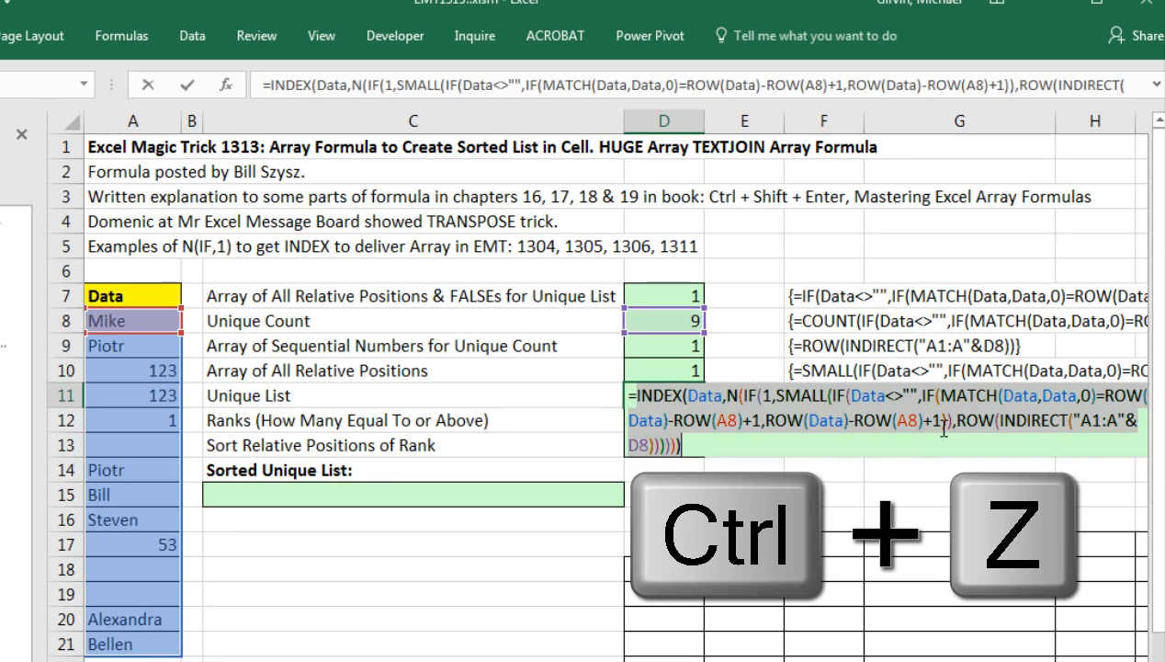
{"action": "key", "text": "ctrl+c"}
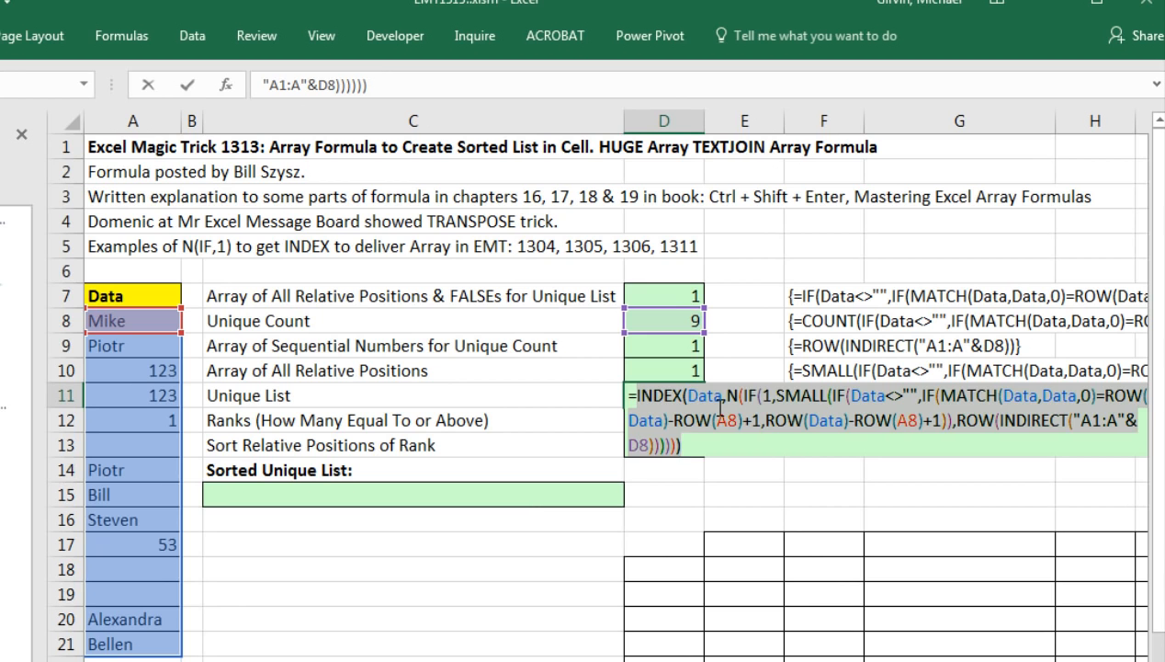
{"action": "key", "text": "ctrl+shift+Return"}
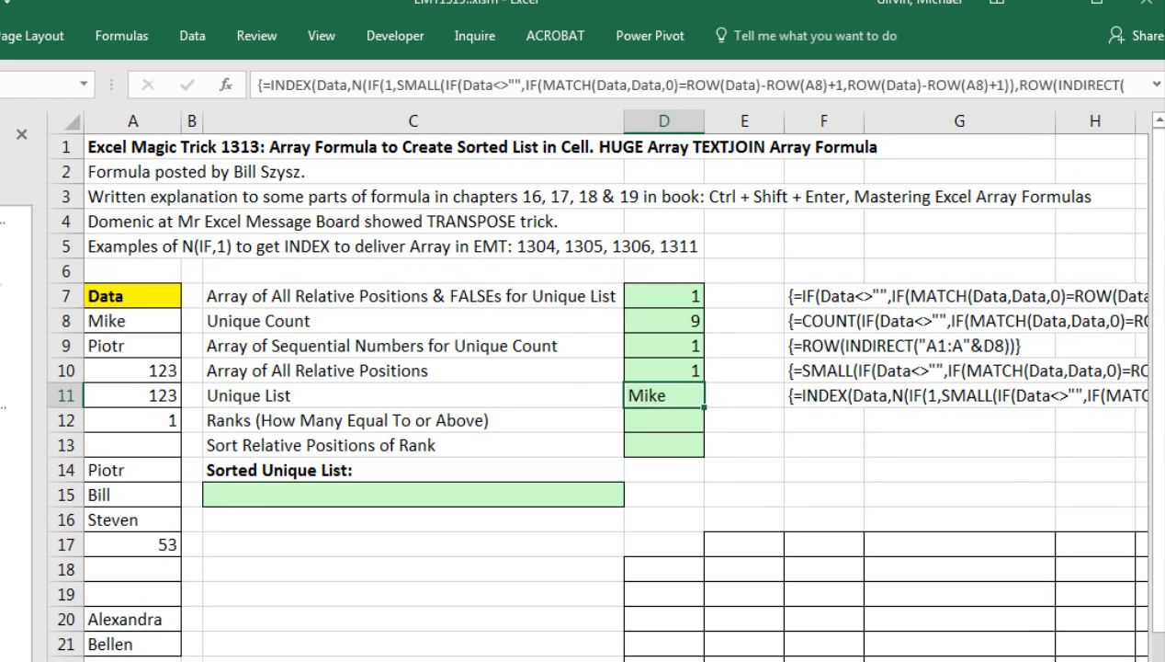
Enter the copied INDEX expression as a multi-cell array formula in D18:D26 to list the unique items vertically.
{"action": "scroll", "coordinate": [610, 381], "scroll_direction": "right", "scroll_amount": 3}
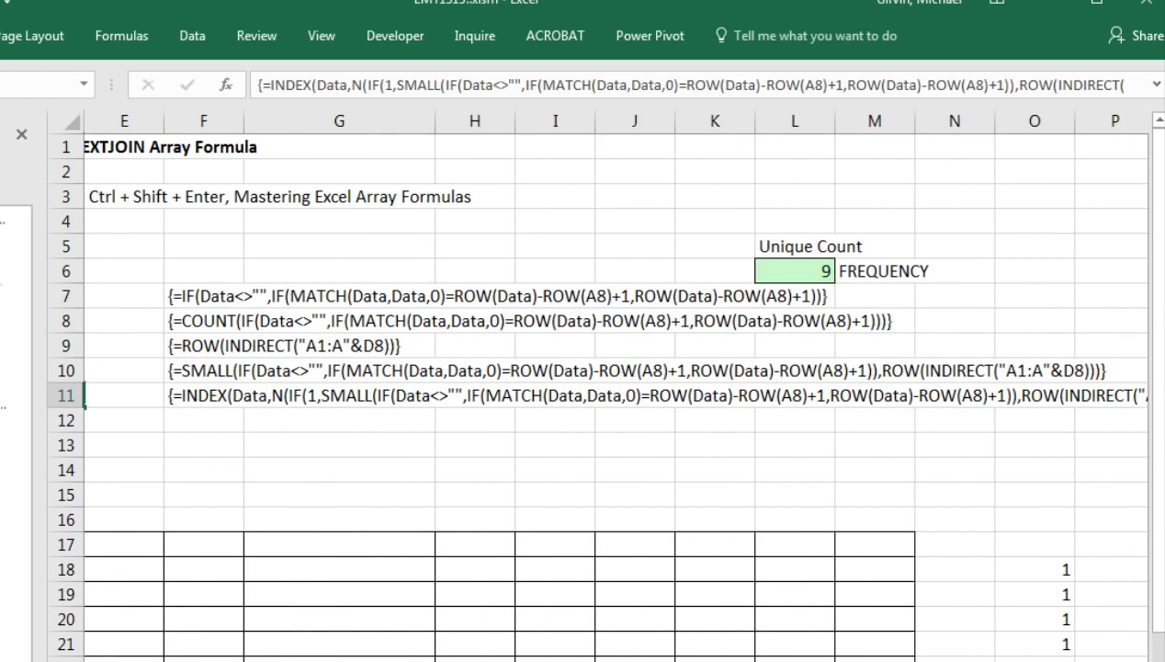
{"action": "scroll", "coordinate": [616, 382], "scroll_direction": "left", "scroll_amount": 2}
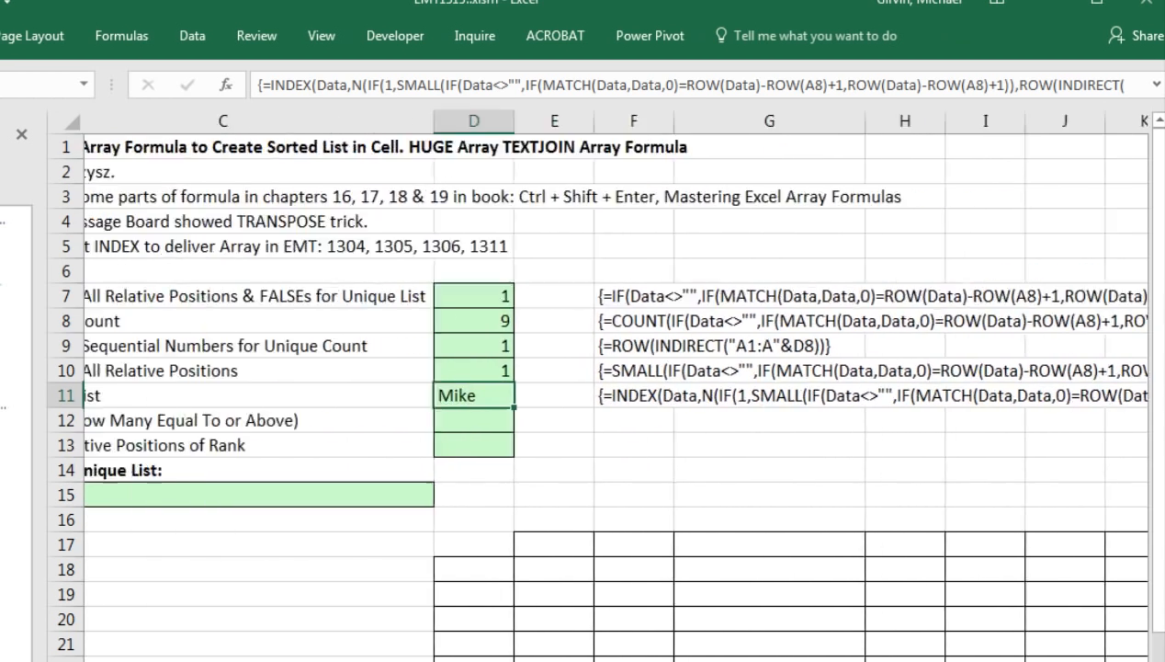
{"action": "scroll", "coordinate": [616, 381], "scroll_direction": "right", "scroll_amount": 1}
{"action": "scroll", "coordinate": [567, 558], "scroll_direction": "down", "scroll_amount": 2}
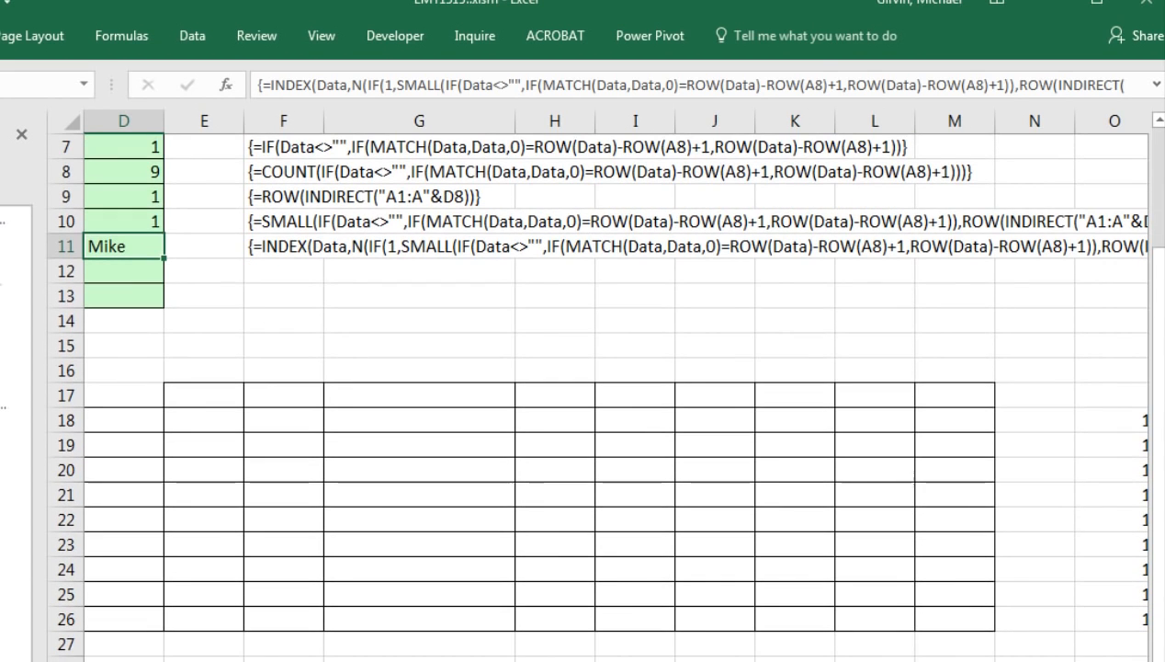
{"action": "left_click_drag", "start_coordinate": [135, 421], "coordinate": [151, 611]}
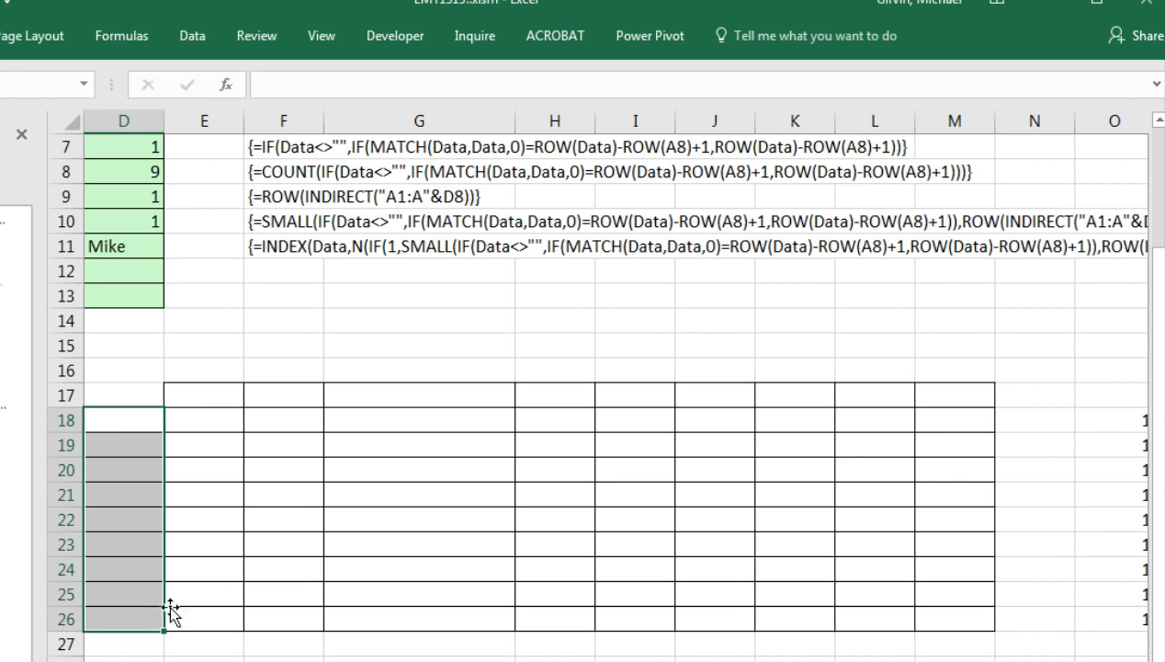
{"action": "type", "text": "="}
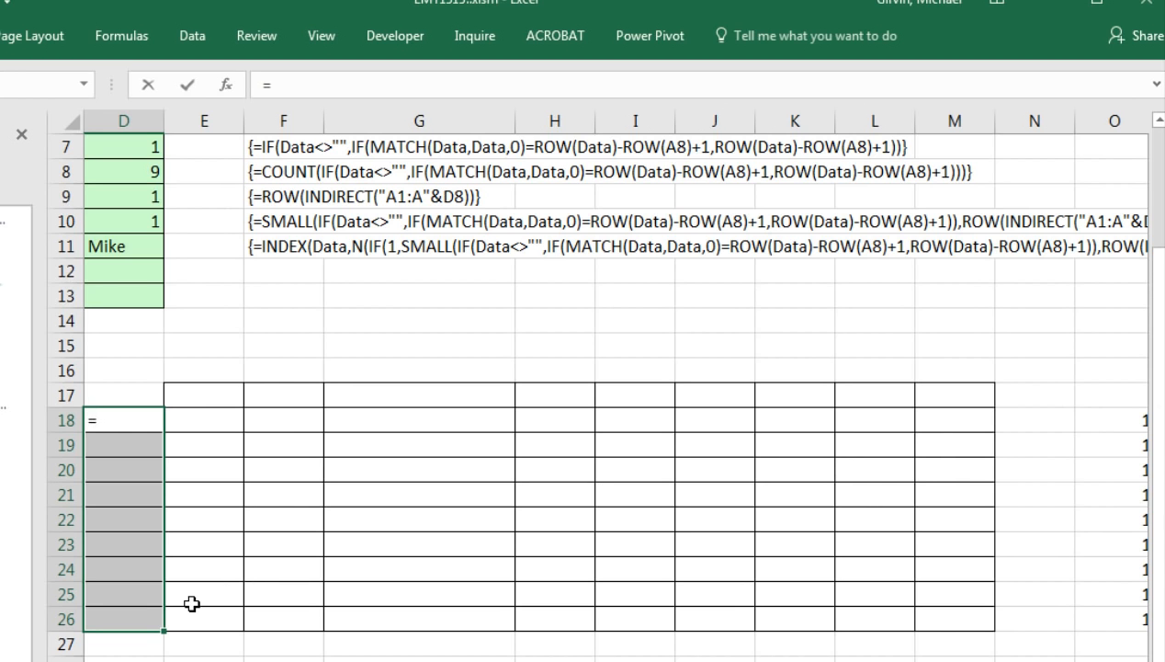
{"action": "key", "text": "ctrl+v"}
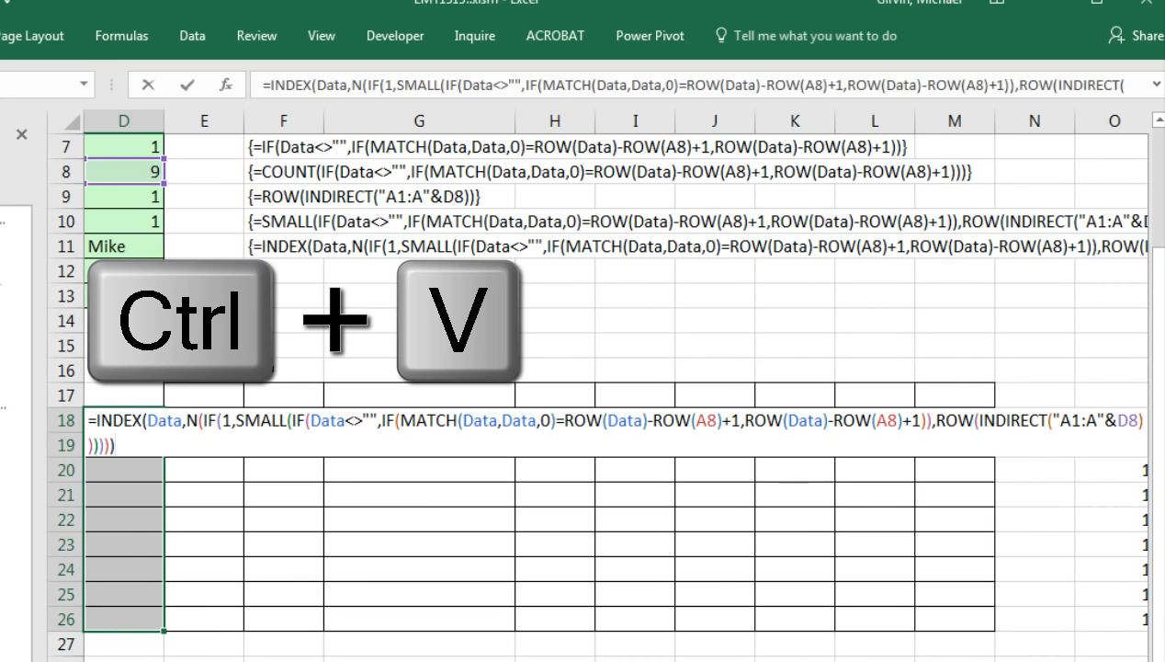
{"action": "key", "text": "ctrl+shift+Return"}
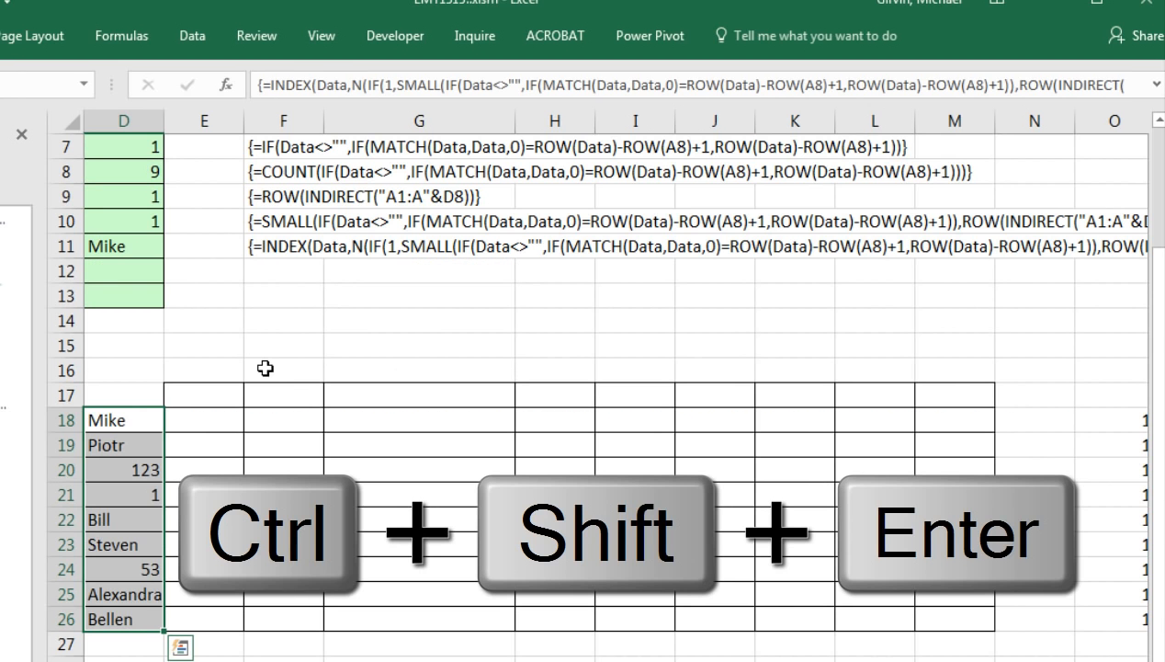
Enter the copied INDEX expression wrapped in TRANSPOSE as a multi-cell array formula in E17:M17.
{"action": "left_click_drag", "start_coordinate": [200, 394], "coordinate": [955, 385]}
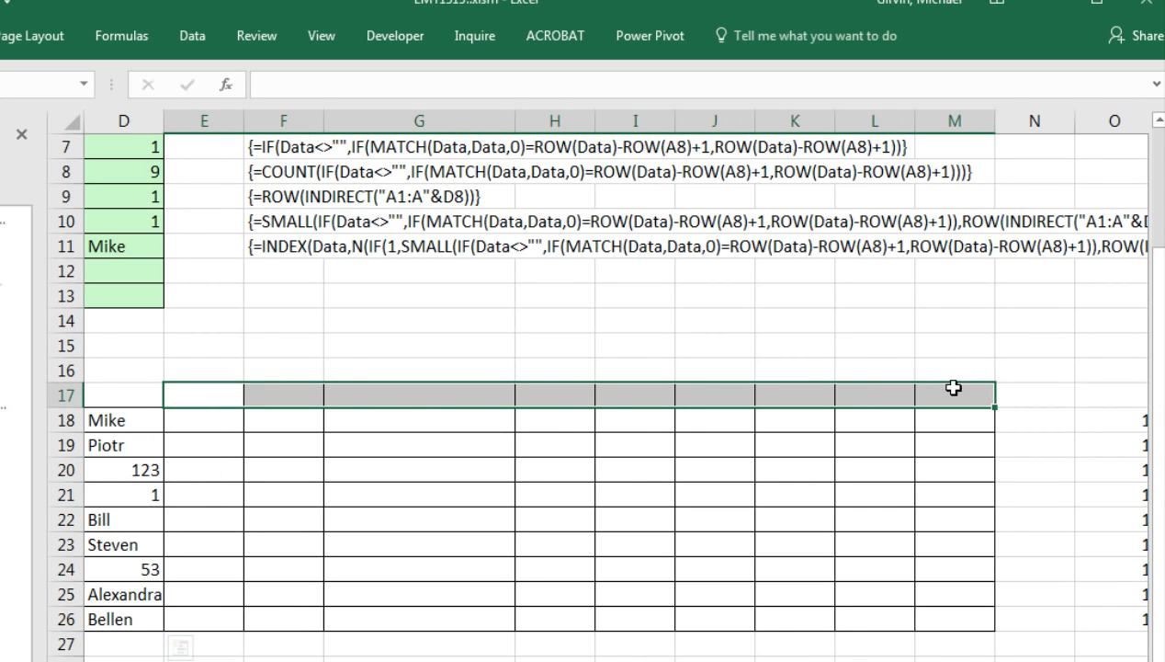
{"action": "type", "text": "=tr"}
{"action": "key", "text": "Tab"}
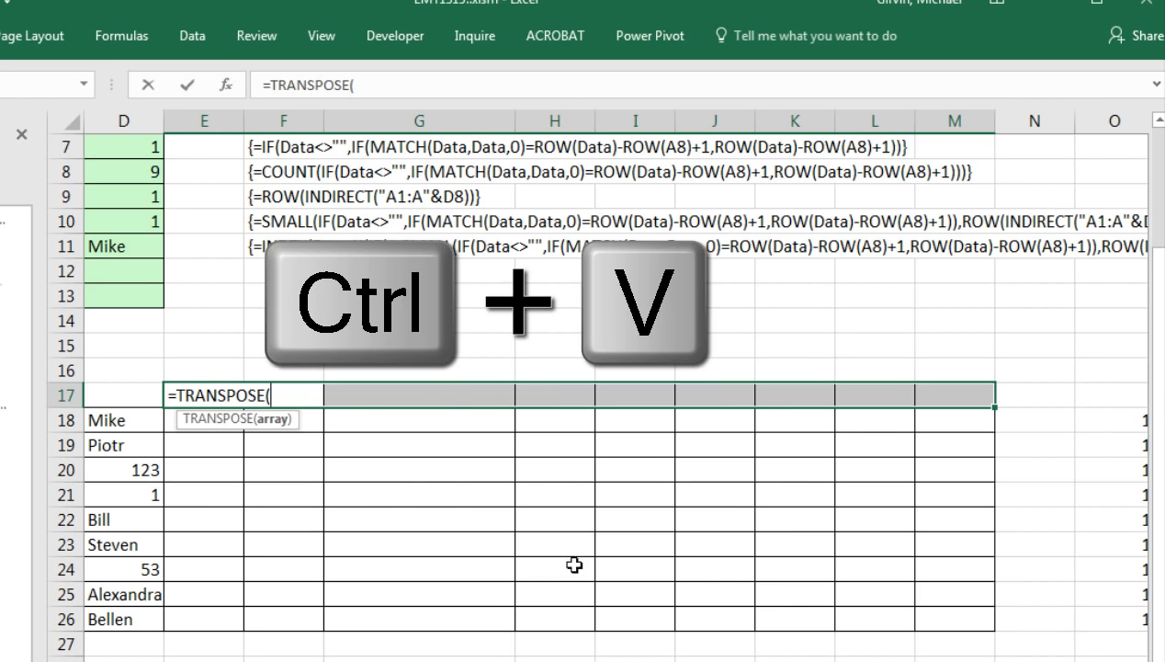
{"action": "key", "text": "ctrl+v"}
{"action": "type", "text": ")"}
{"action": "key", "text": "ctrl+shift+Return"}
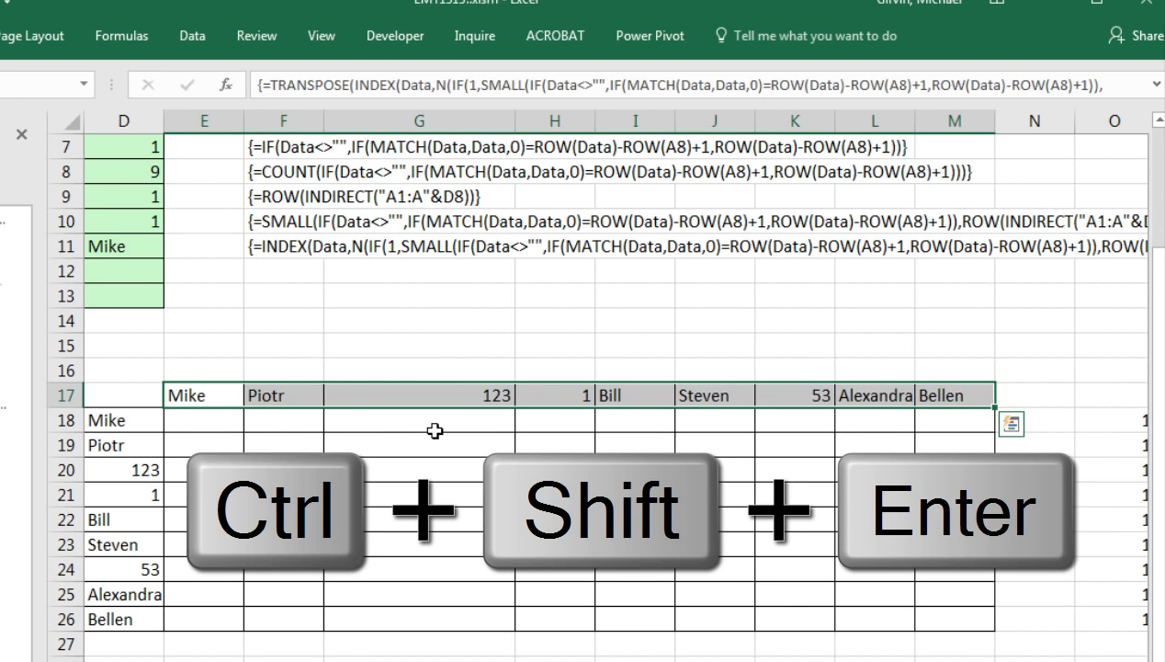
Enter the comparison =$D18>=E$17 in E18, locking the column of the first reference and the row of the second.
{"action": "left_click", "coordinate": [225, 428]}
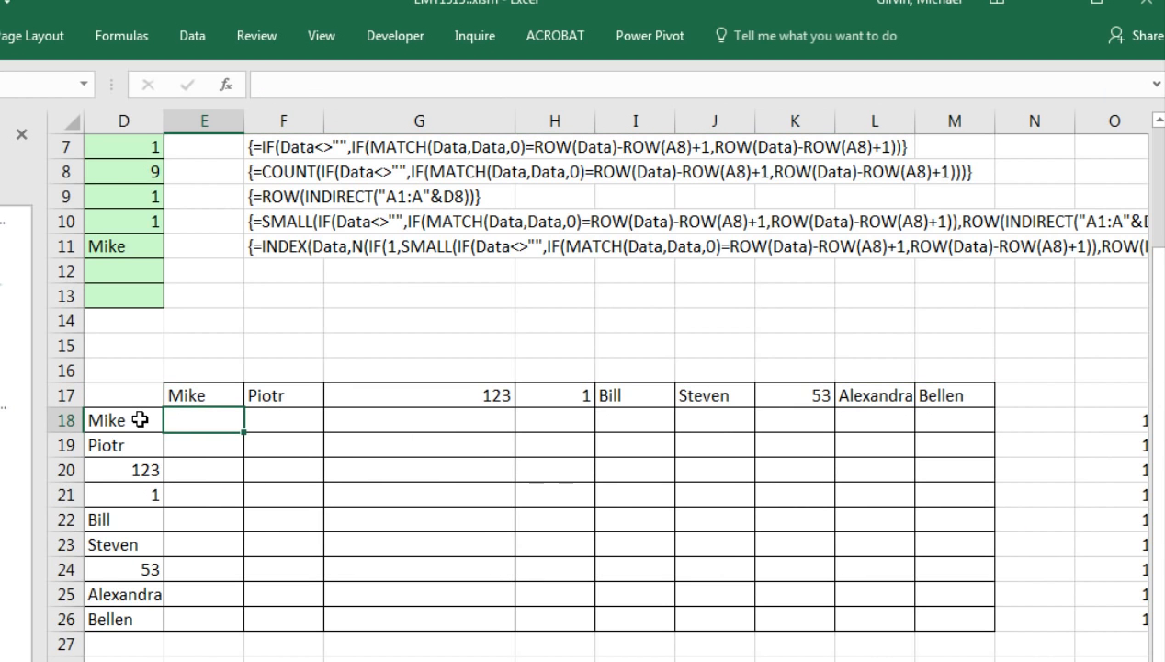
{"action": "type", "text": "="}
{"action": "key", "text": "Left"}
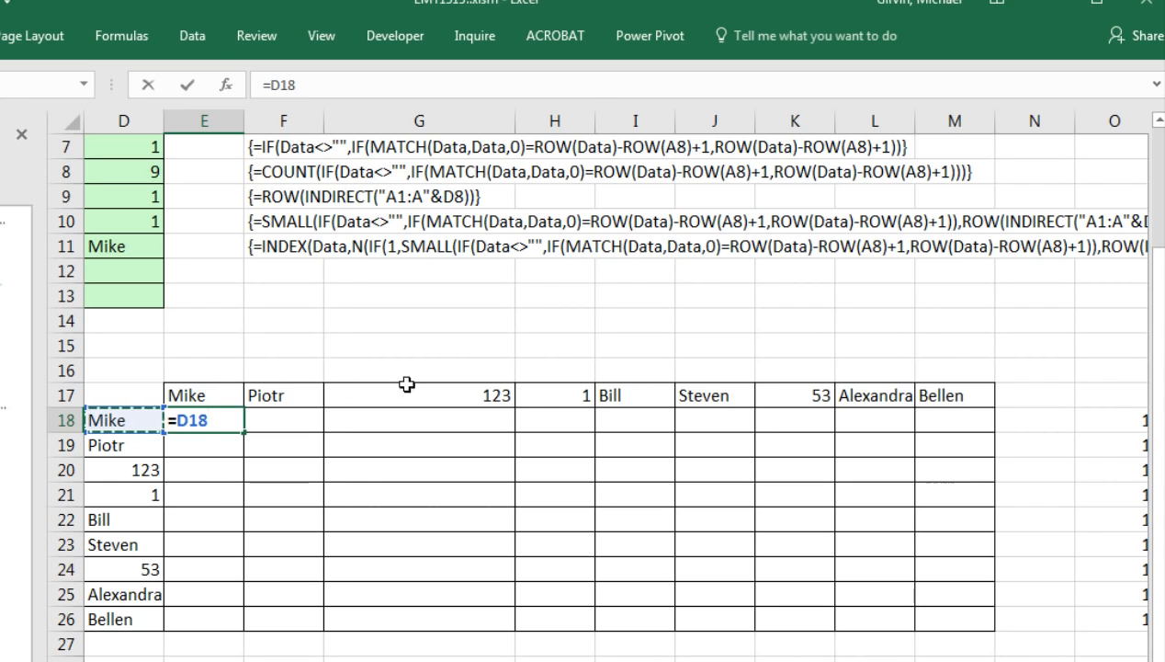
{"action": "key", "text": "F4"}
{"action": "key", "text": "F4"}
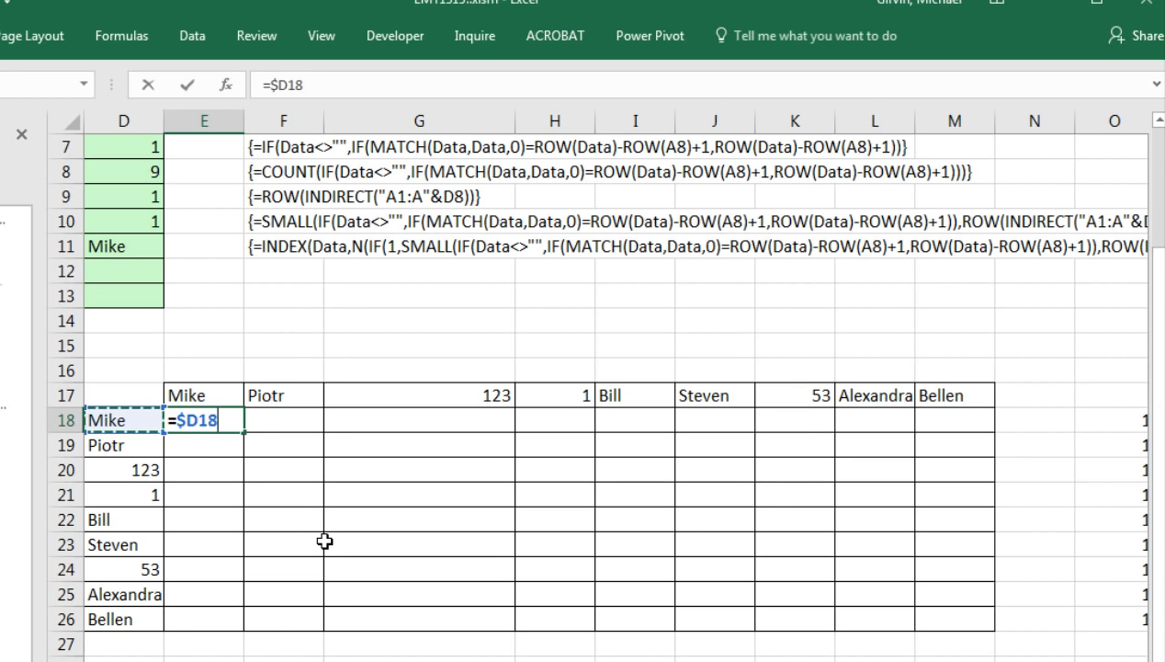
{"action": "type", "text": ">="}
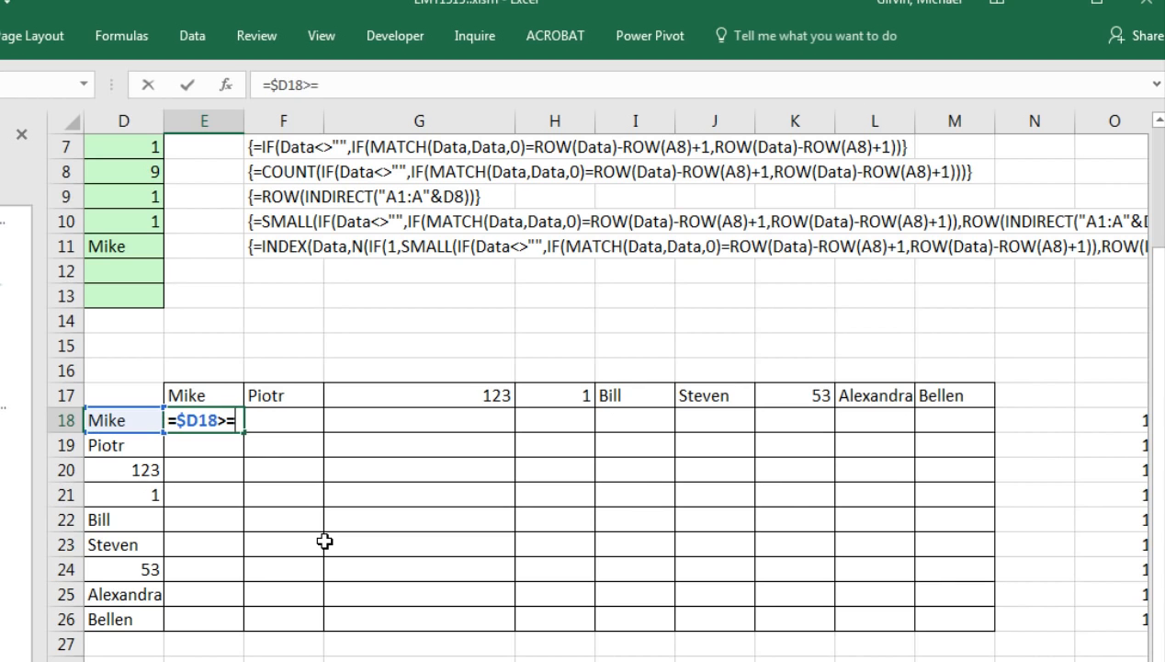
{"action": "left_click", "coordinate": [212, 393]}
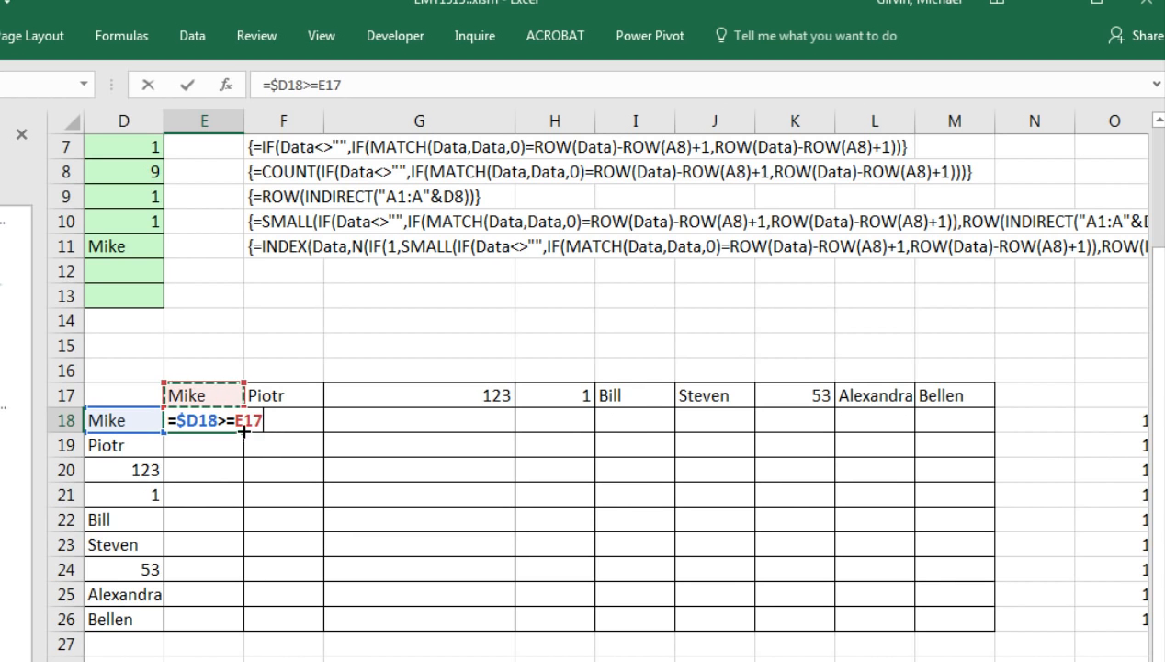
{"action": "key", "text": "F4"}
{"action": "key", "text": "F4"}
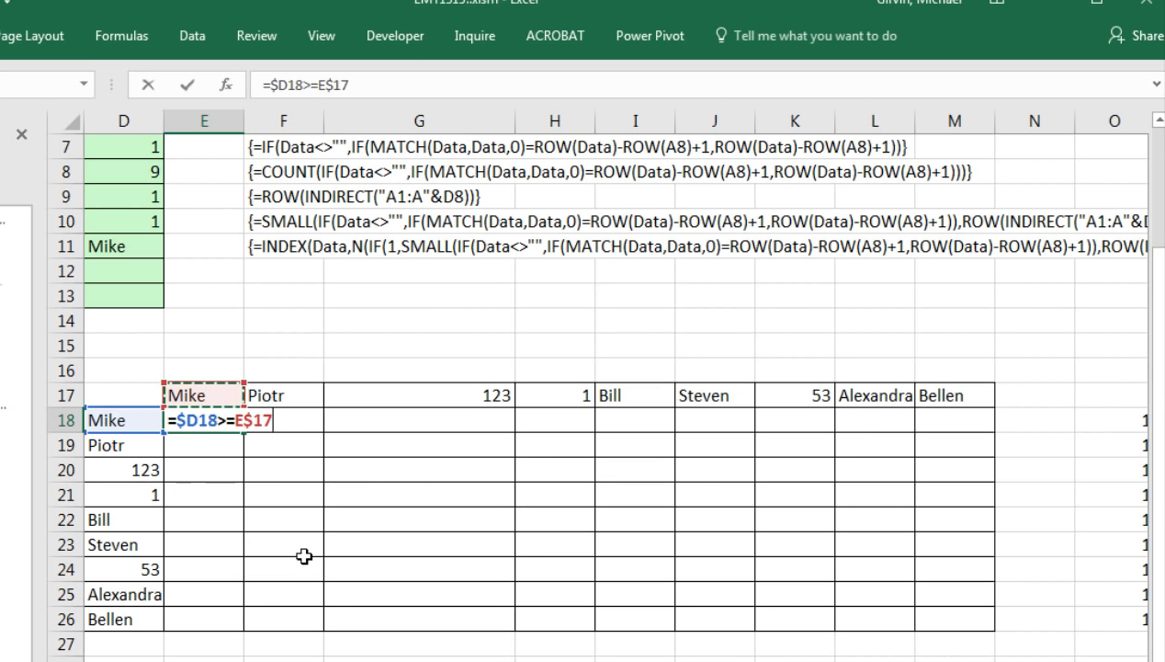
{"action": "key", "text": "ctrl+Return"}
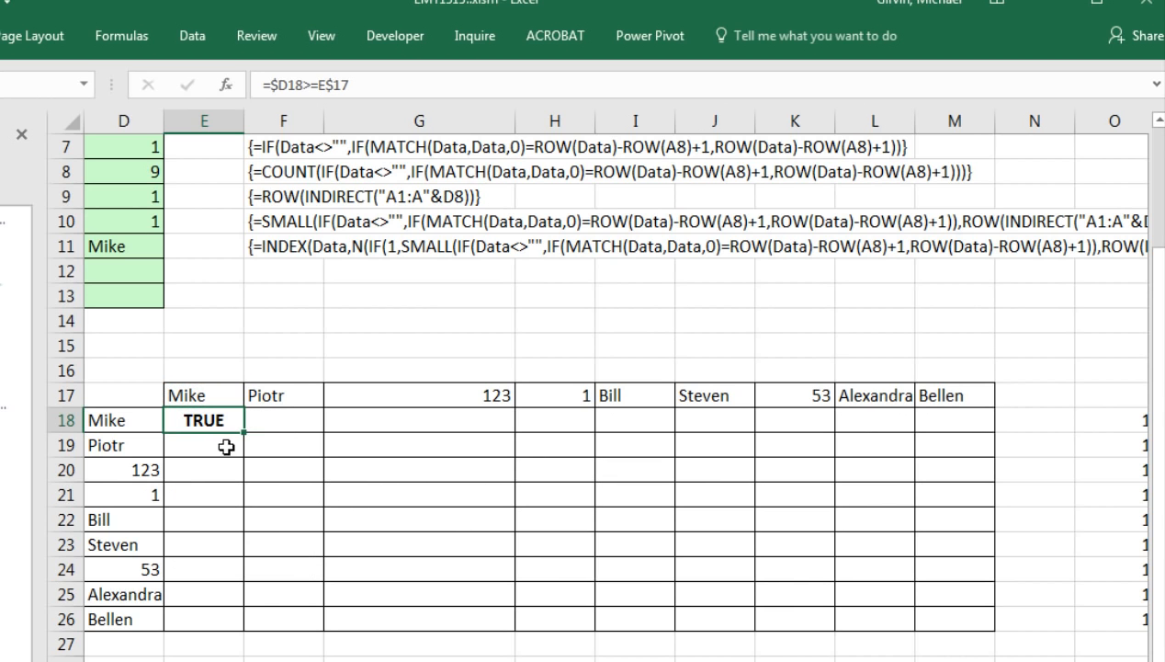
Convert the comparison in E18 to a number by changing the formula to =--($D18>=E$17).
{"action": "double_click", "coordinate": [188, 421]}
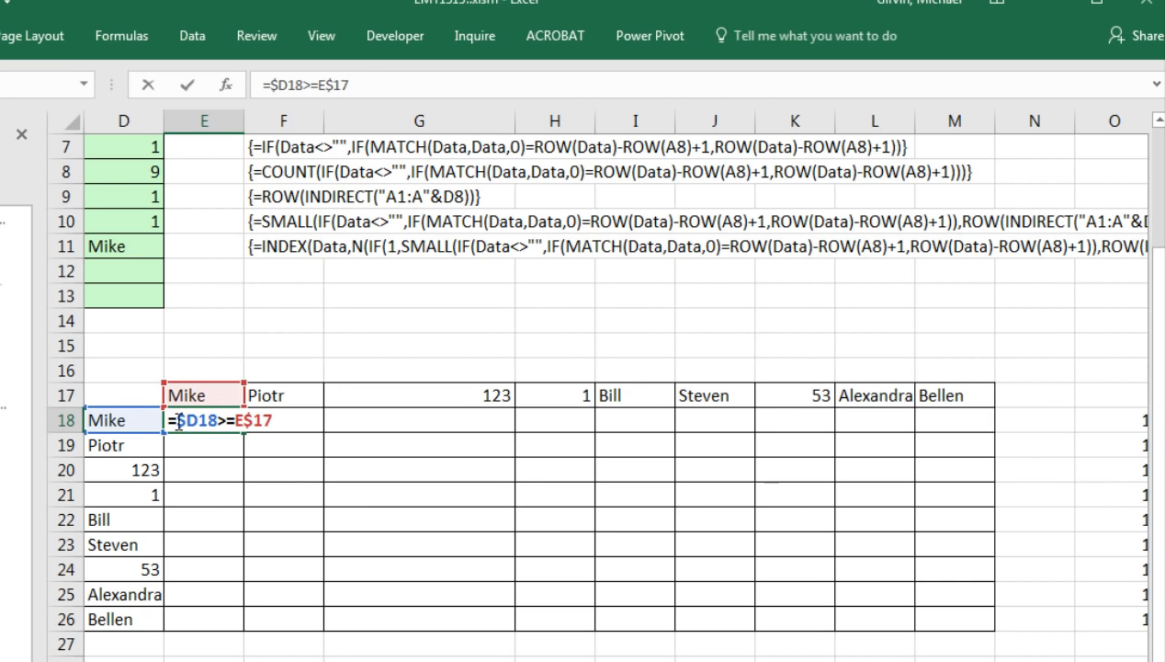
{"action": "type", "text": "--("}
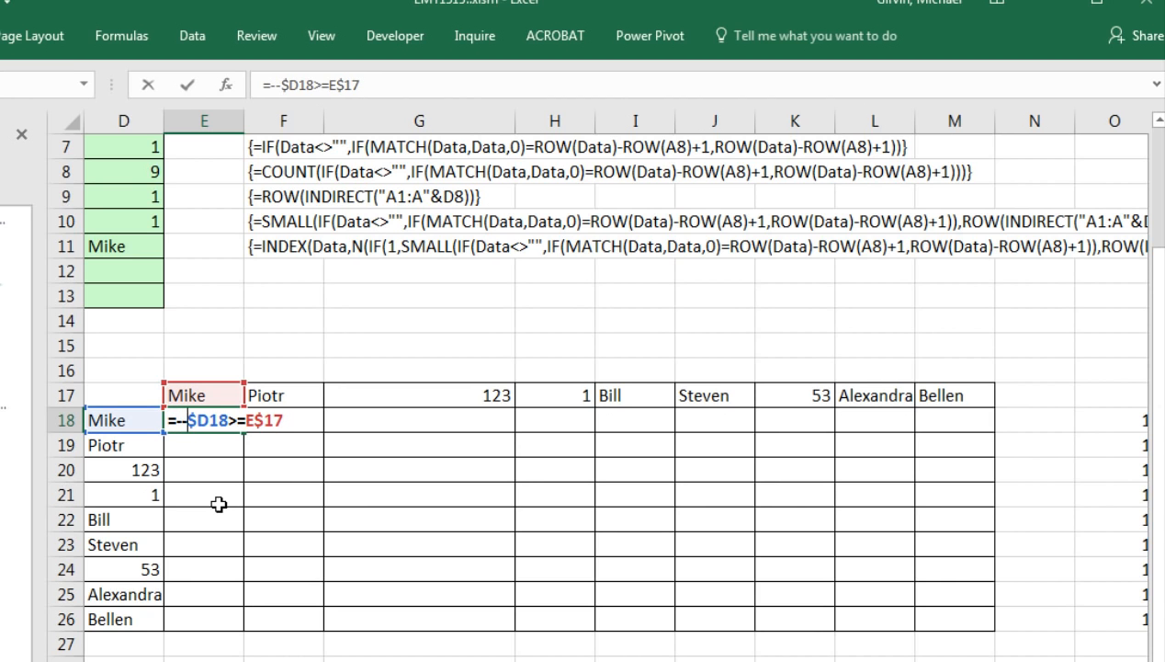
{"action": "type", "text": ")"}
{"action": "key", "text": "ctrl+Return"}
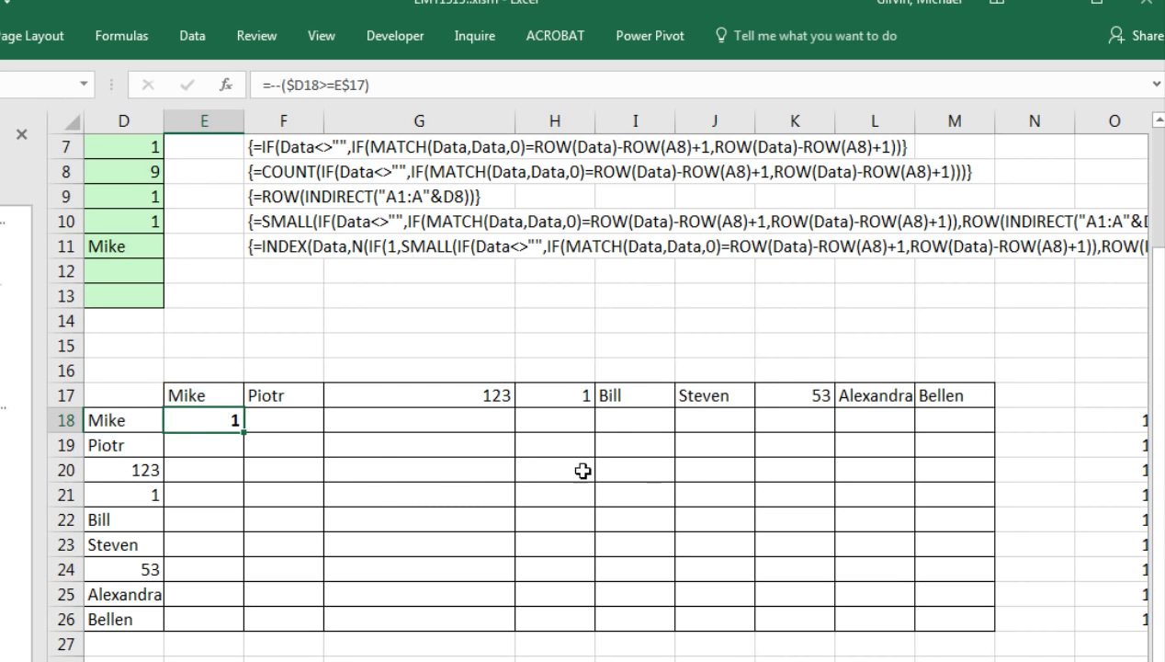
Fill the E18 formula down and across the grid to M26, and open the formula in E18 for inspection.
{"action": "double_click", "coordinate": [242, 431]}
{"action": "left_click_drag", "start_coordinate": [243, 631], "coordinate": [979, 643]}
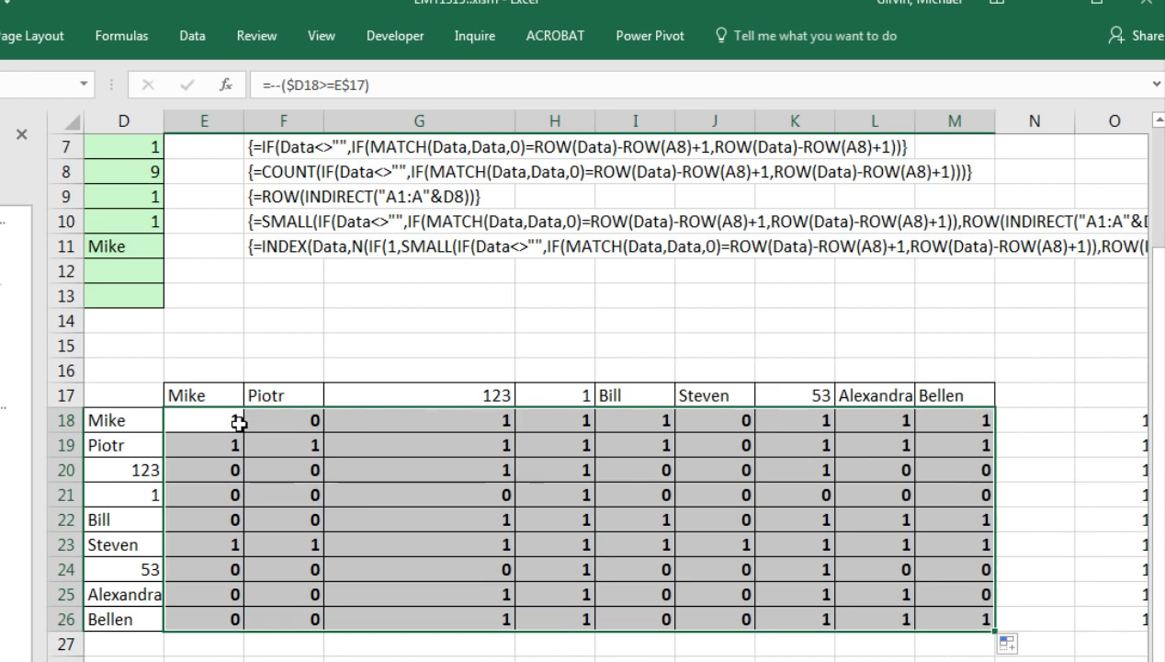
{"action": "left_click", "coordinate": [227, 421]}
{"action": "double_click", "coordinate": [223, 421]}
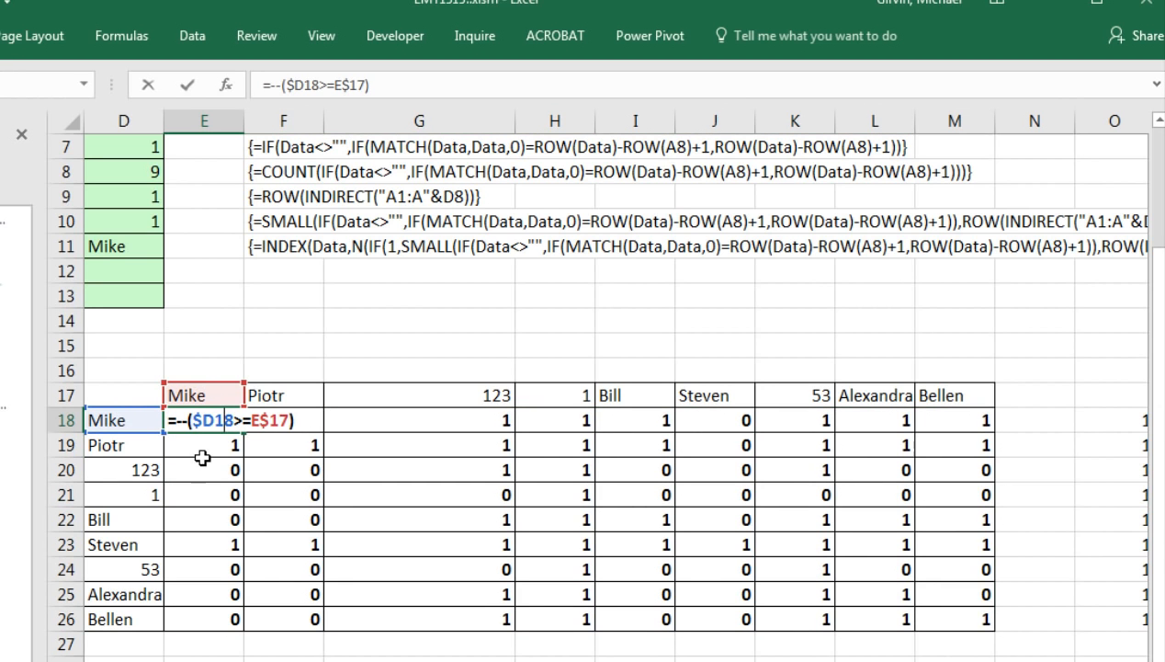
Inspect the comparison formula in F18 and review the grid's comparison rows for D18, D21 and D24.
{"action": "key", "text": "Escape"}
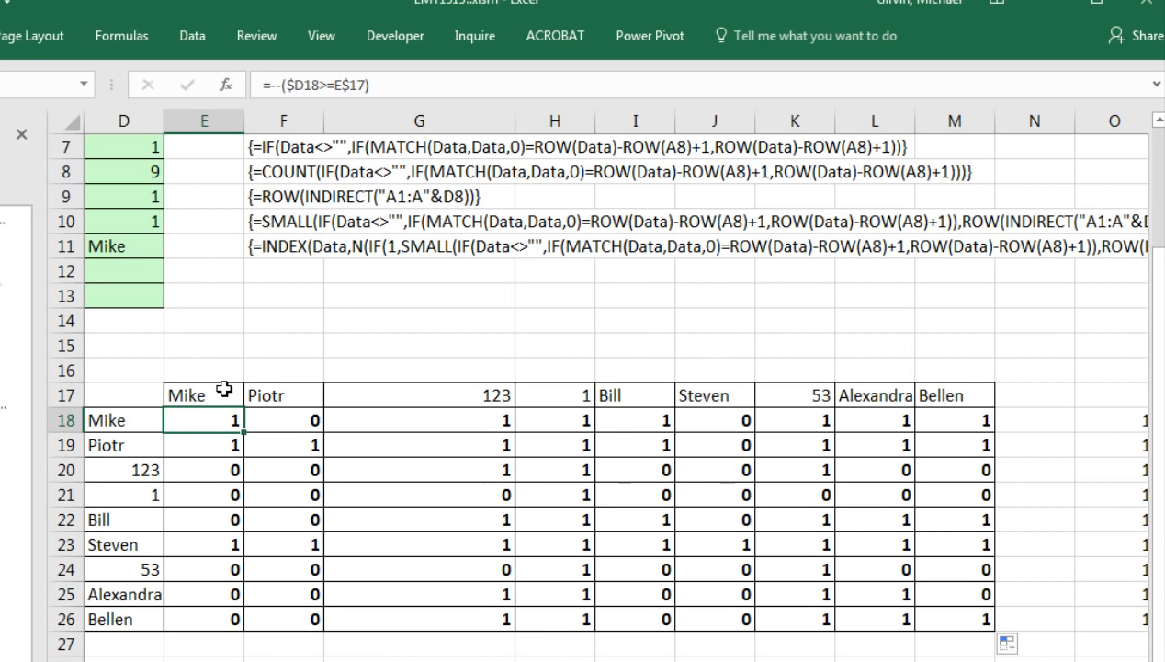
{"action": "double_click", "coordinate": [300, 420]}
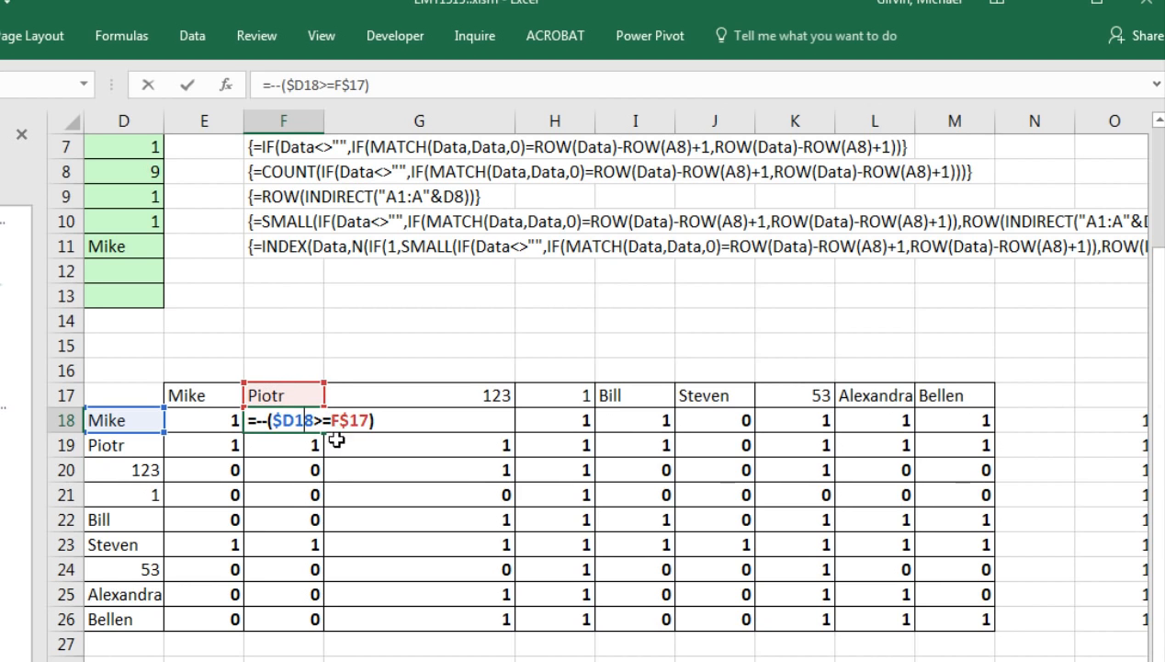
{"action": "key", "text": "ctrl+Return"}
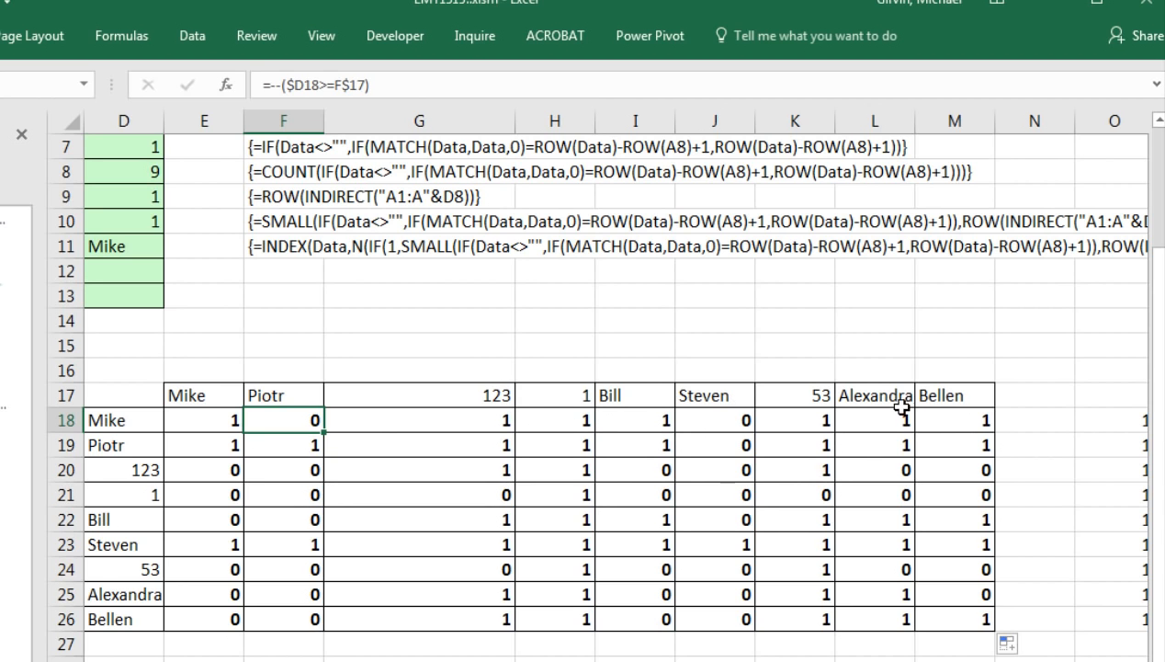
{"action": "left_click_drag", "start_coordinate": [955, 420], "coordinate": [194, 427]}
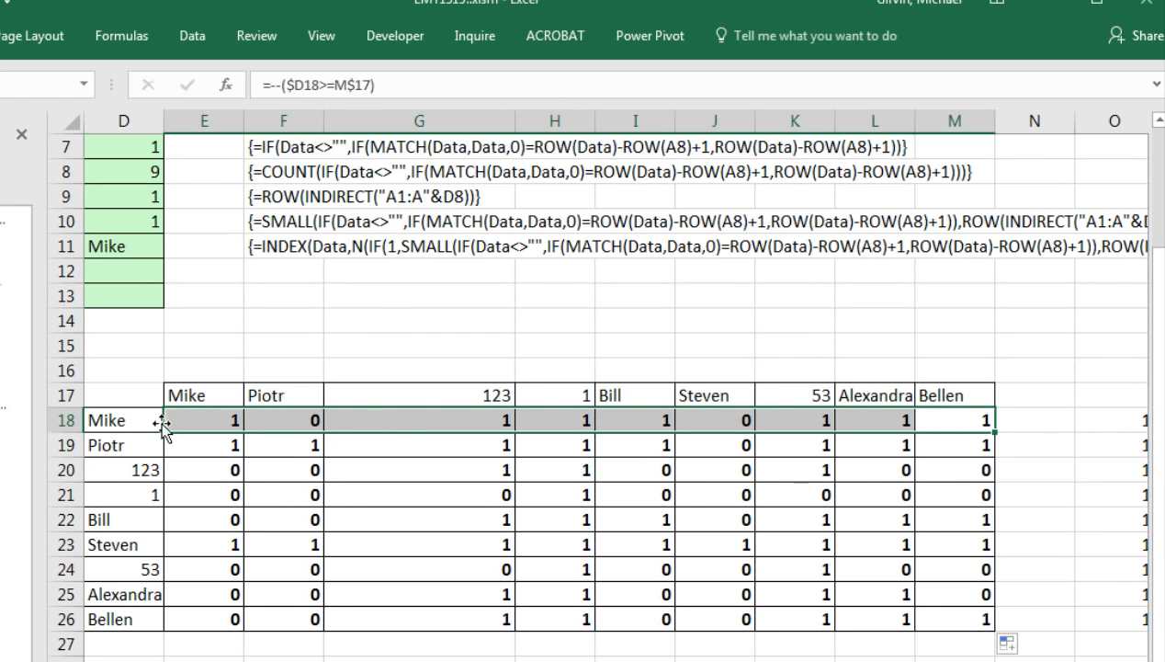
{"action": "left_click_drag", "start_coordinate": [197, 500], "coordinate": [967, 489]}
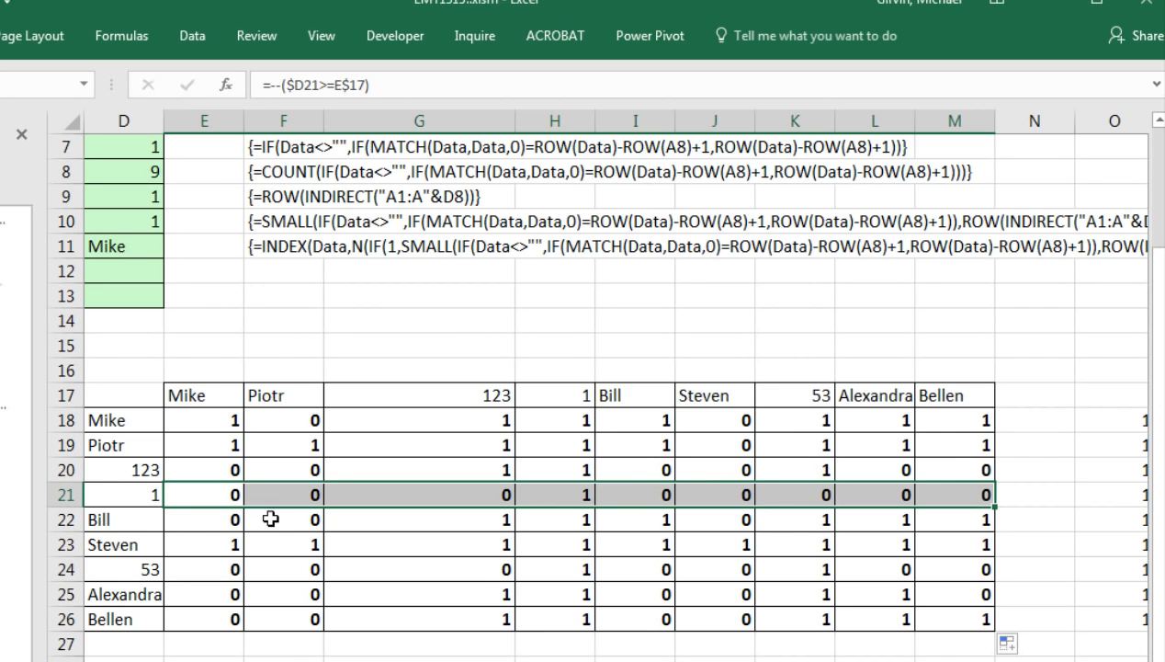
{"action": "left_click_drag", "start_coordinate": [237, 567], "coordinate": [960, 568]}
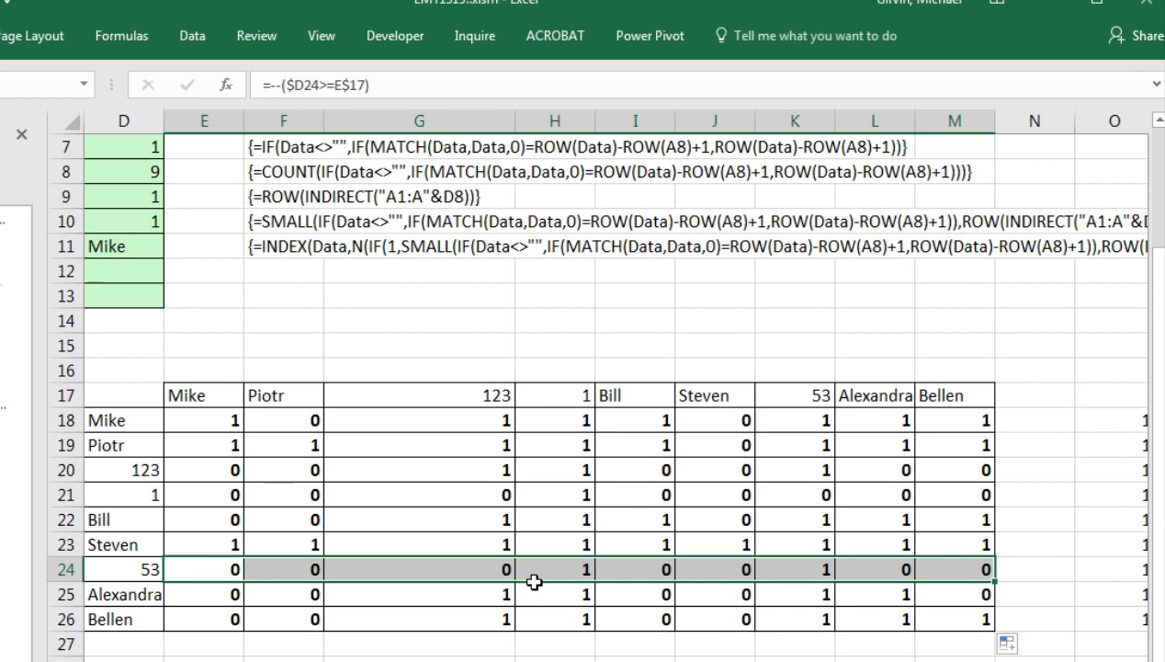
{"action": "left_click_drag", "start_coordinate": [217, 422], "coordinate": [950, 428]}
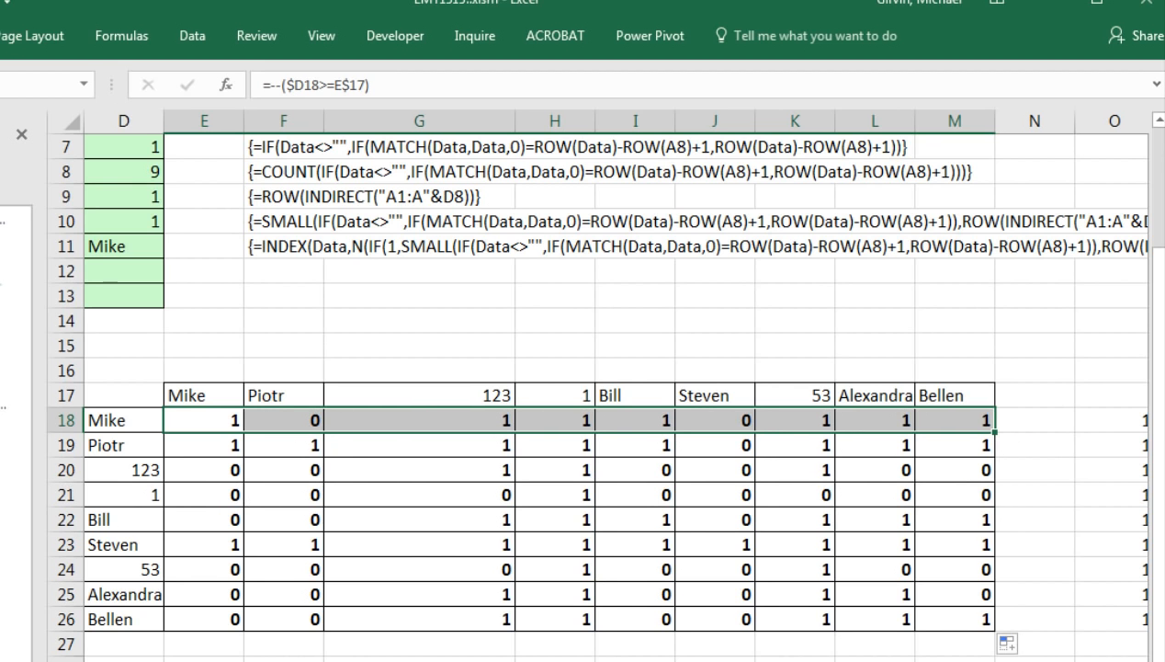
Write the formula =MMULT(E18:M26,O18:O26) in G15, using the comparison grid and the column of ones.
{"action": "scroll", "coordinate": [610, 381], "scroll_direction": "right", "scroll_amount": 1}
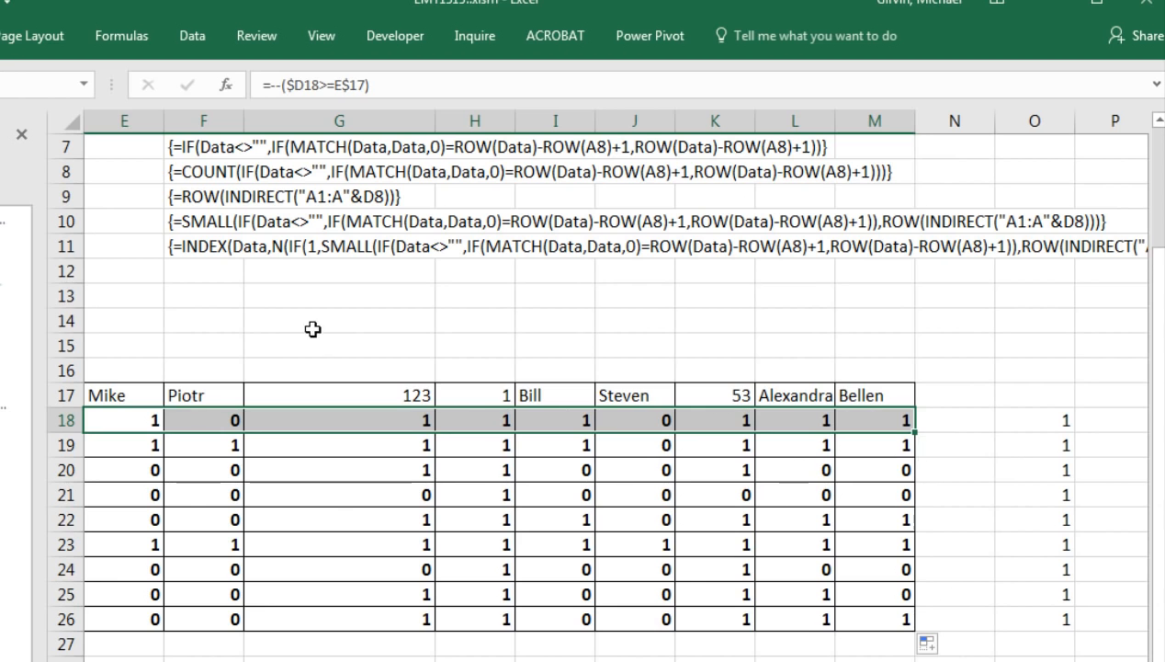
{"action": "left_click", "coordinate": [295, 322]}
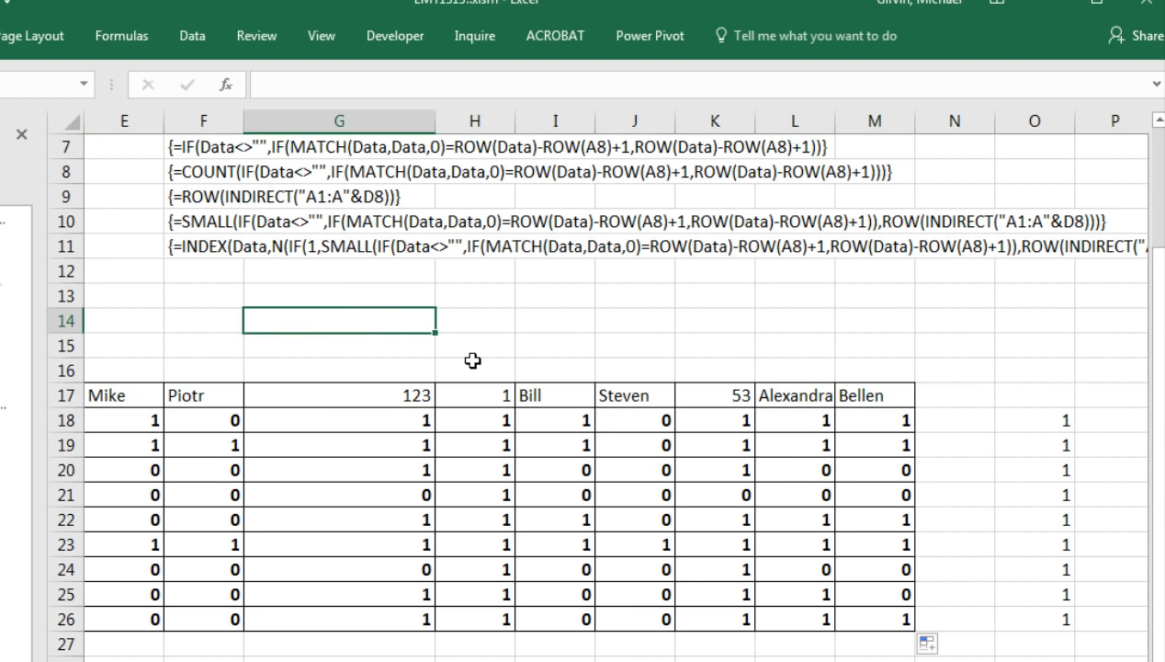
{"action": "key", "text": "Down"}
{"action": "type", "text": "=mm"}
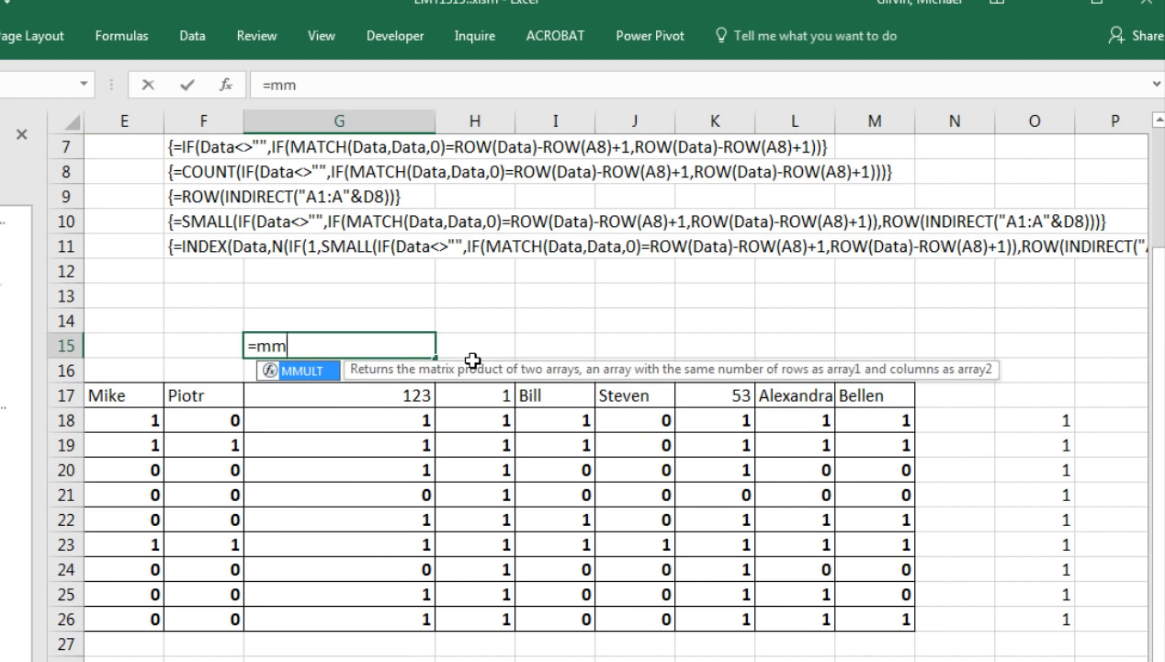
{"action": "key", "text": "Tab"}
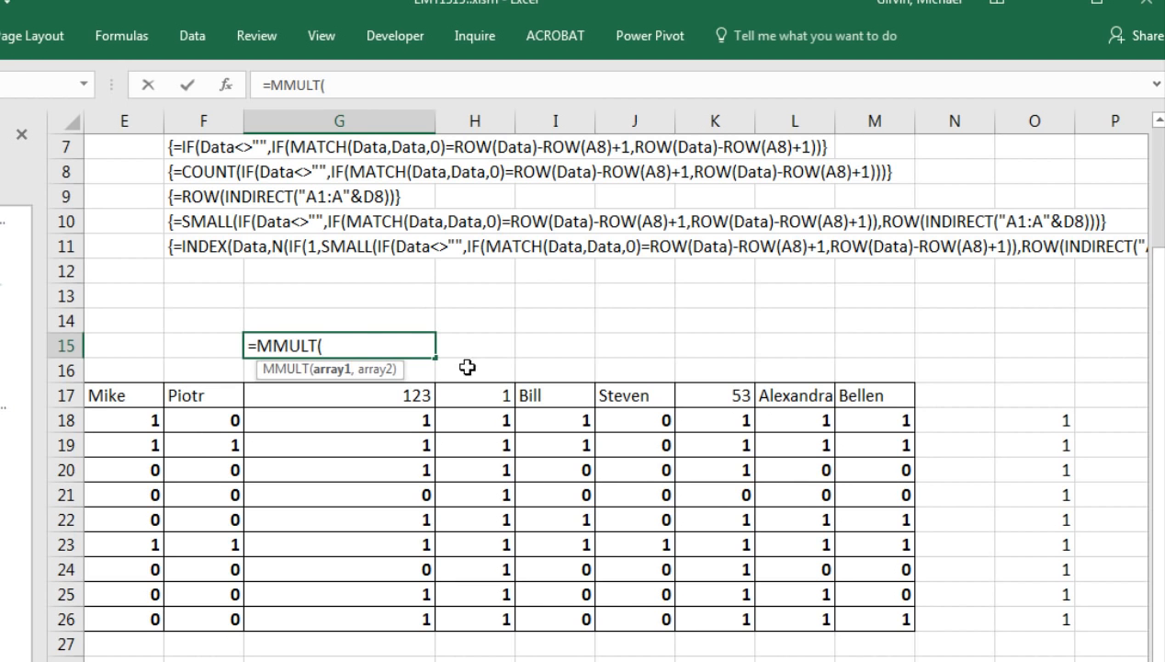
{"action": "left_click_drag", "start_coordinate": [122, 419], "coordinate": [885, 621]}
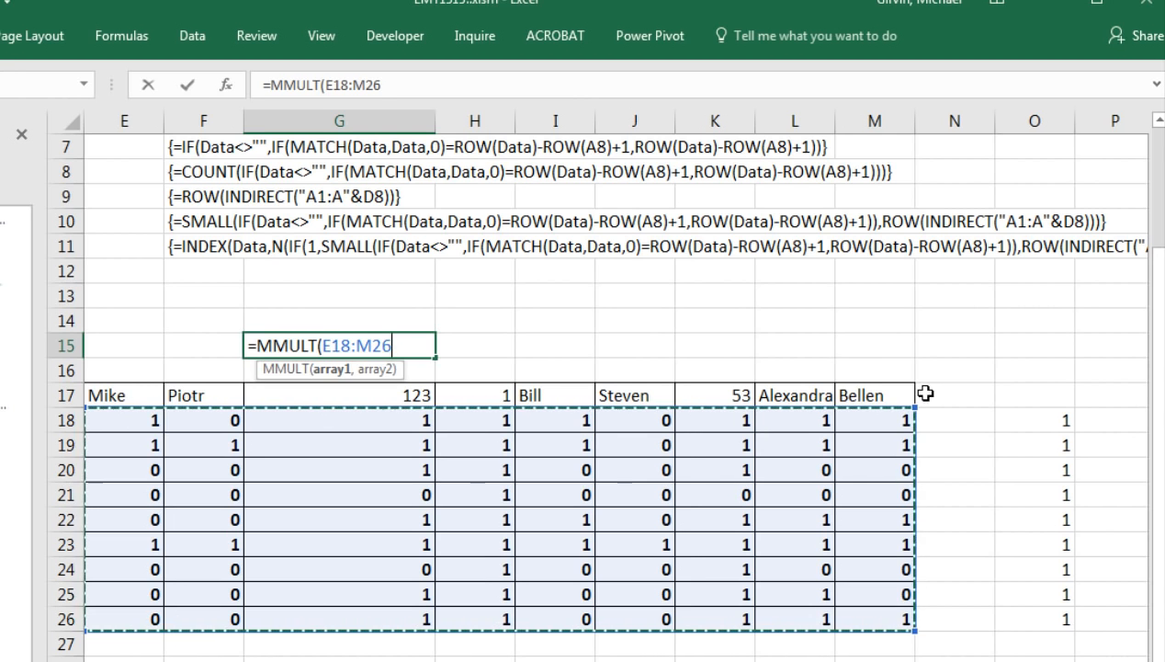
{"action": "type", "text": ","}
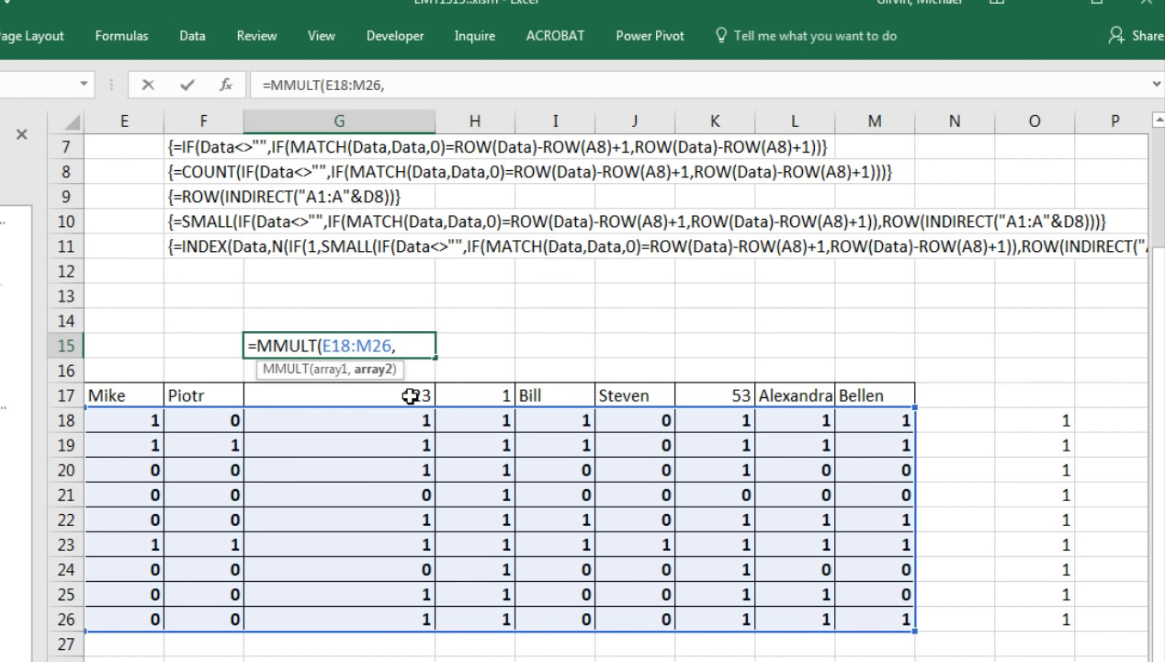
{"action": "left_click", "coordinate": [1033, 420]}
{"action": "left_click_drag", "start_coordinate": [1031, 443], "coordinate": [1034, 595]}
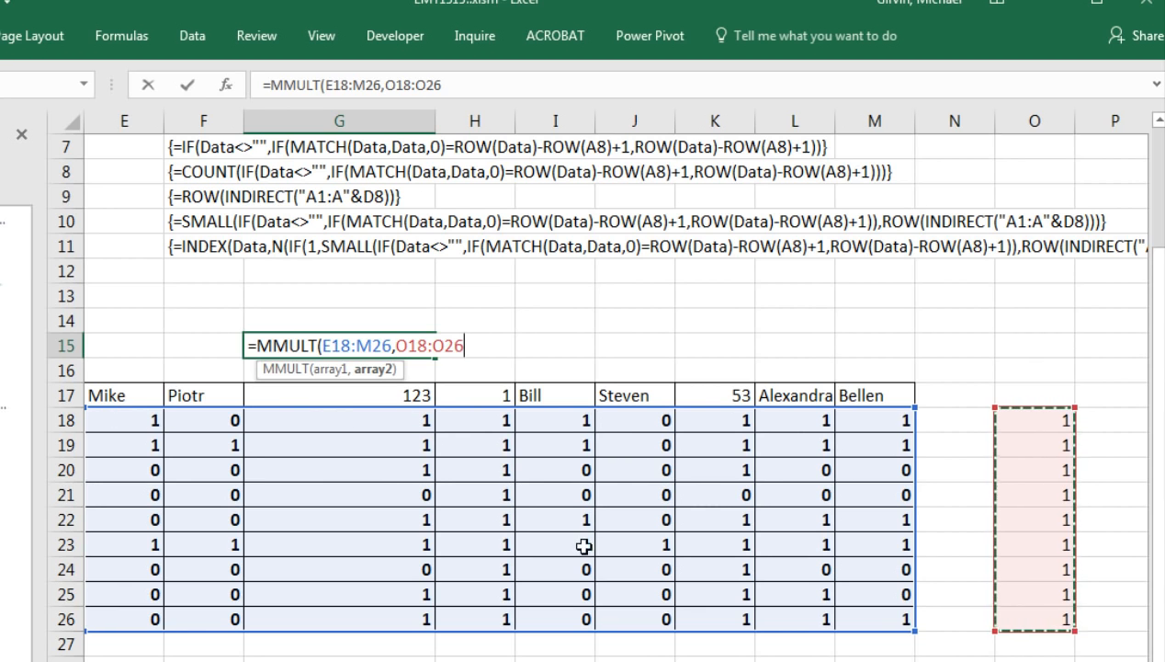
{"action": "type", "text": ")"}
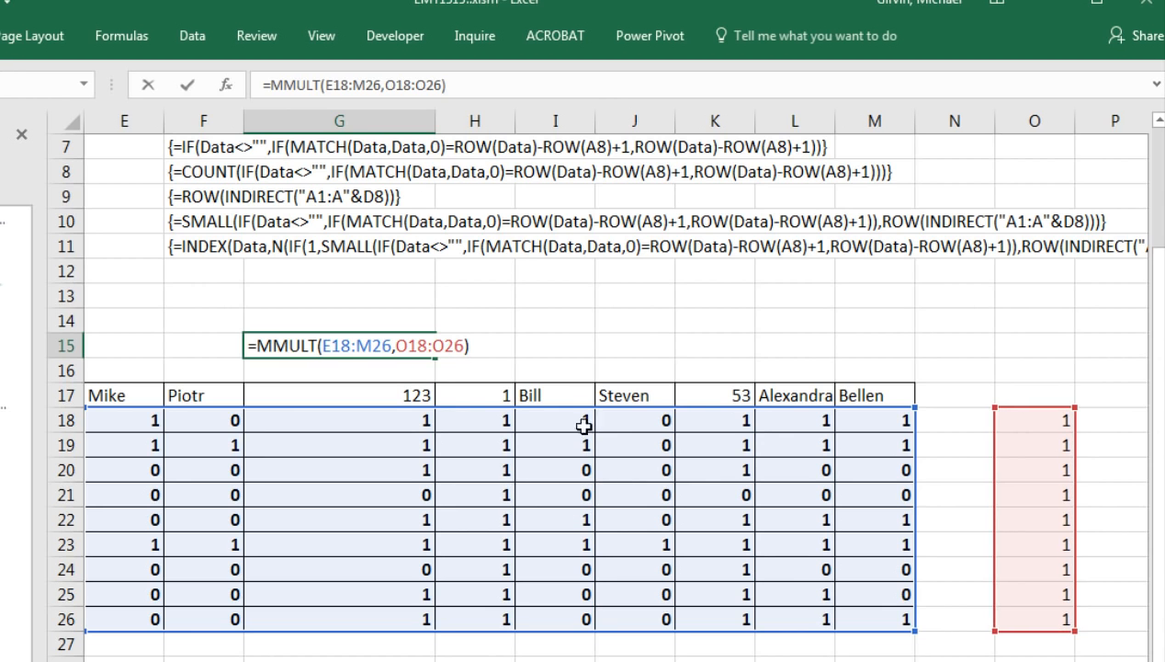
Evaluate the MMULT formula in G15, restore it, and enter it as an array formula.
{"action": "key", "text": "F9"}
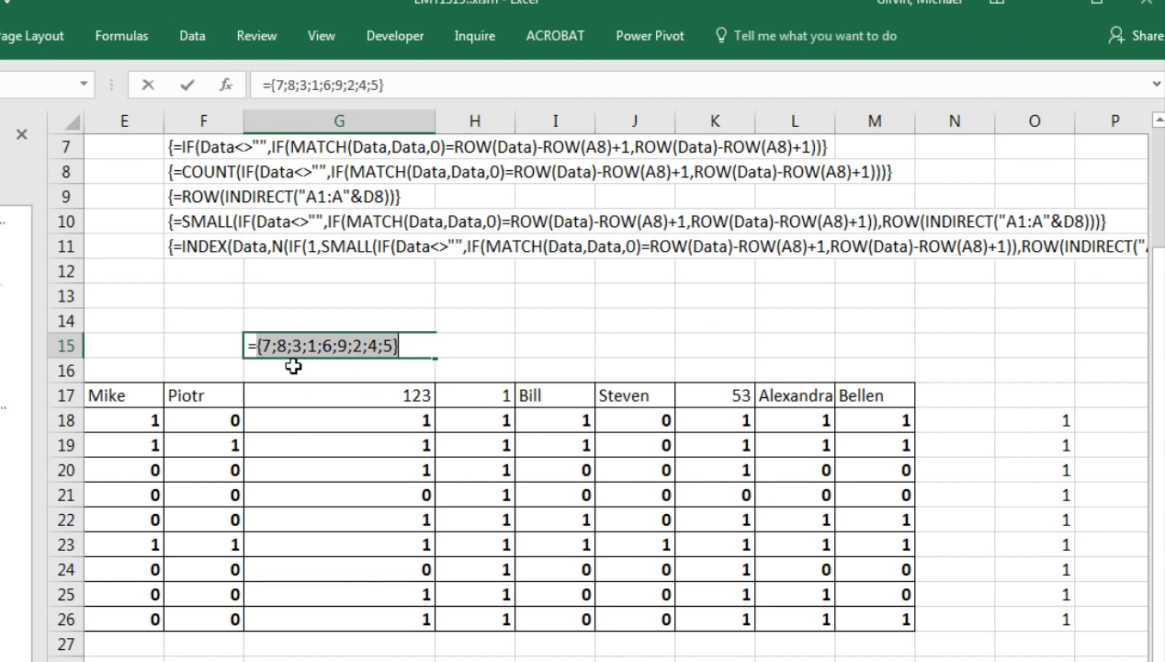
{"action": "key", "text": "ctrl+z"}
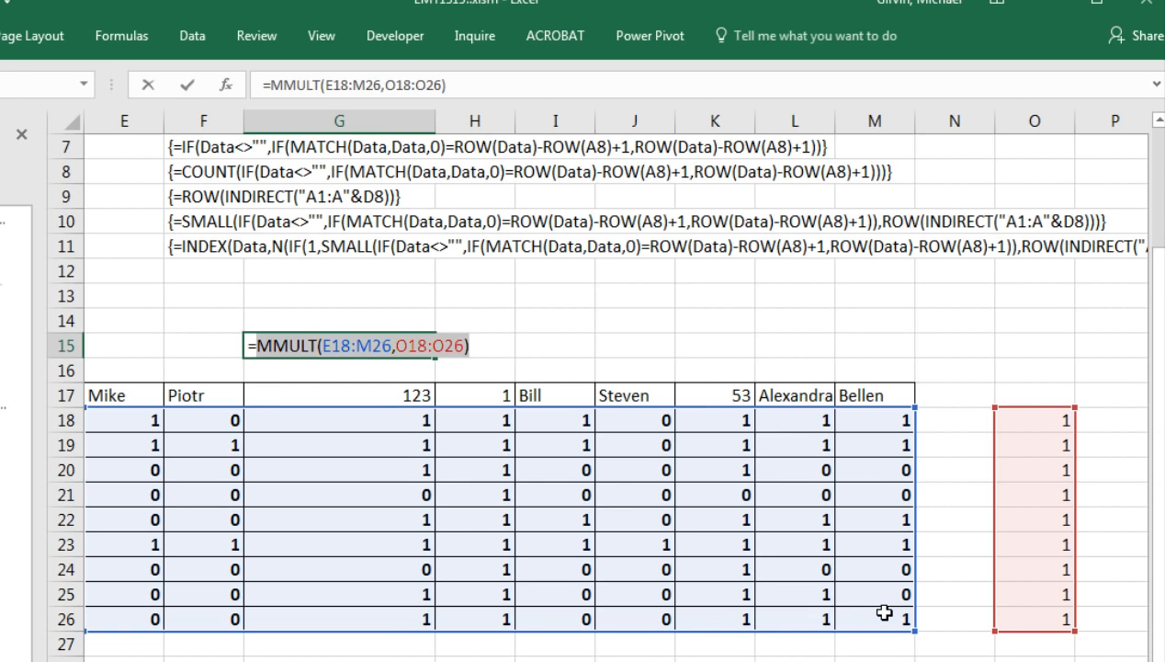
{"action": "key", "text": "ctrl+shift+Return"}
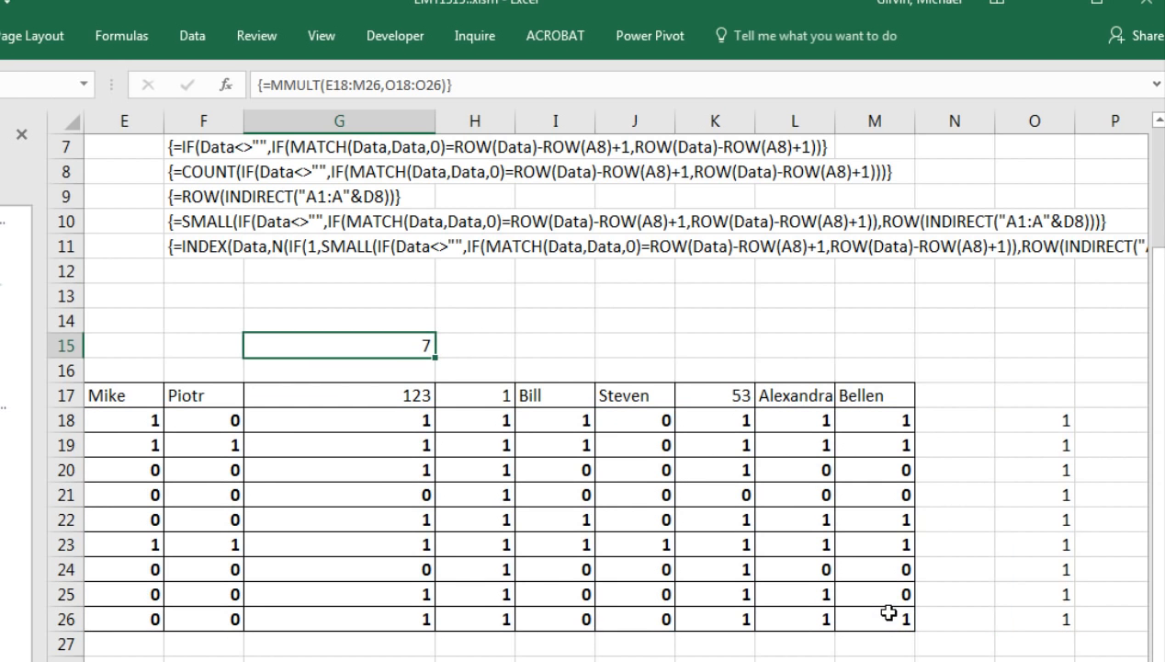
Close the side pane and copy the INDEX expression from D18's formula without its equal sign.
{"action": "left_click", "coordinate": [21, 134]}
{"action": "mouse_move", "coordinate": [818, 652]}
{"action": "left_mouse_down"}
{"action": "mouse_move", "coordinate": [754, 652]}
{"action": "mouse_move", "coordinate": [795, 652]}
{"action": "left_mouse_up"}
{"action": "double_click", "coordinate": [35, 382]}
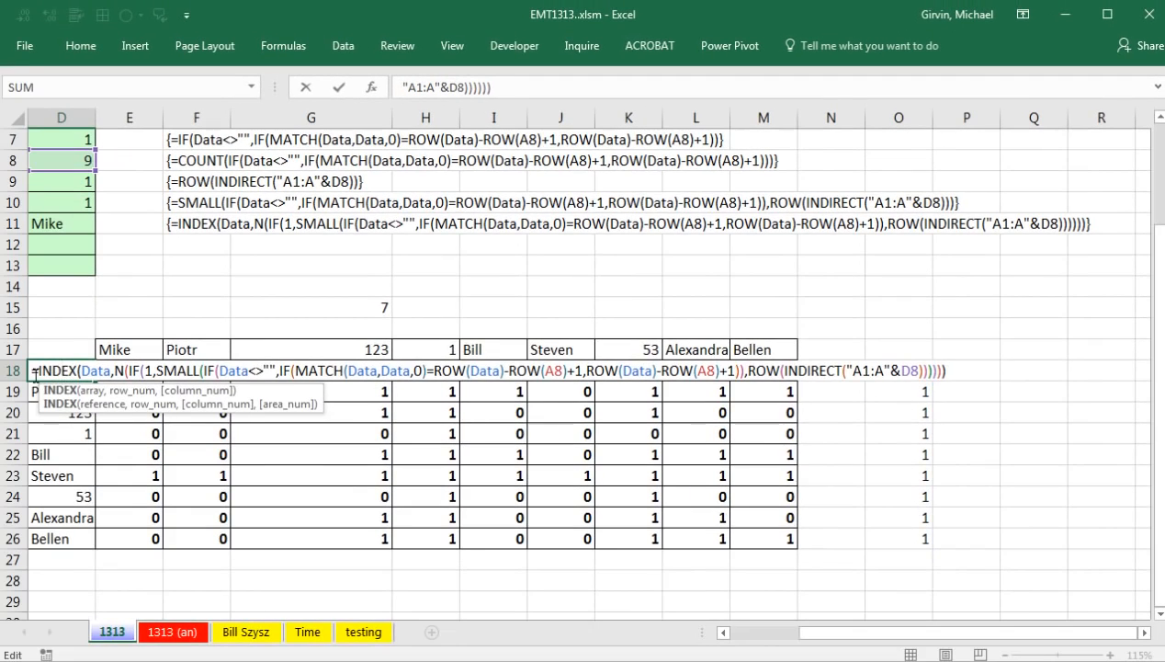
{"action": "left_click_drag", "start_coordinate": [40, 371], "coordinate": [974, 380]}
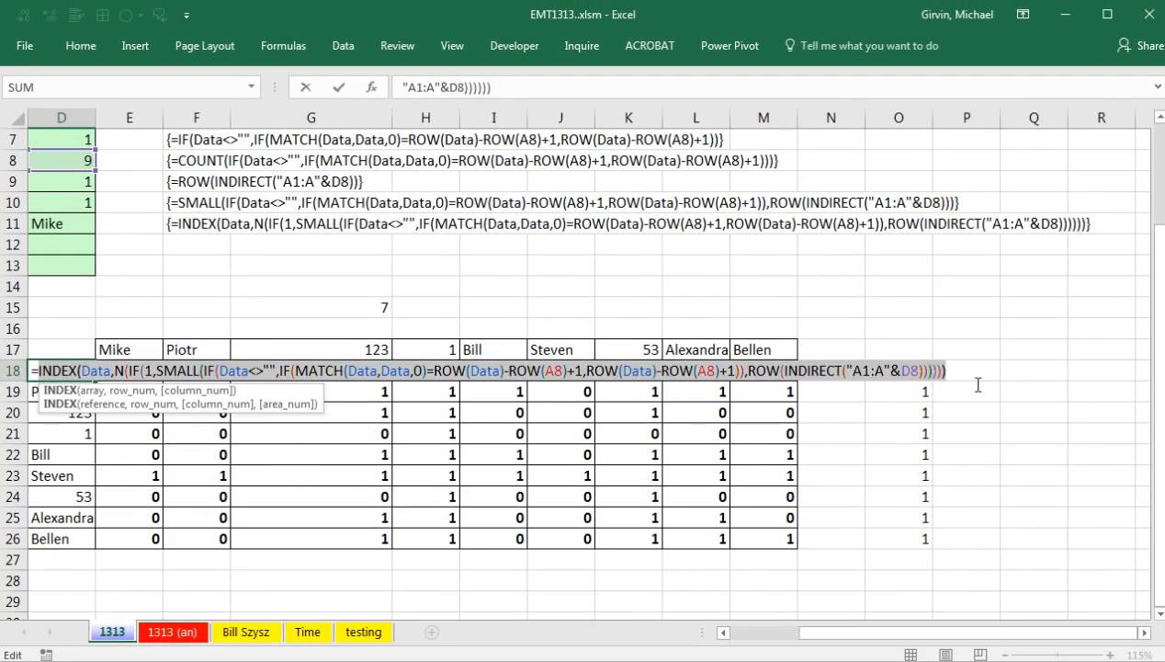
{"action": "key", "text": "ctrl+c"}
{"action": "key", "text": "Escape"}
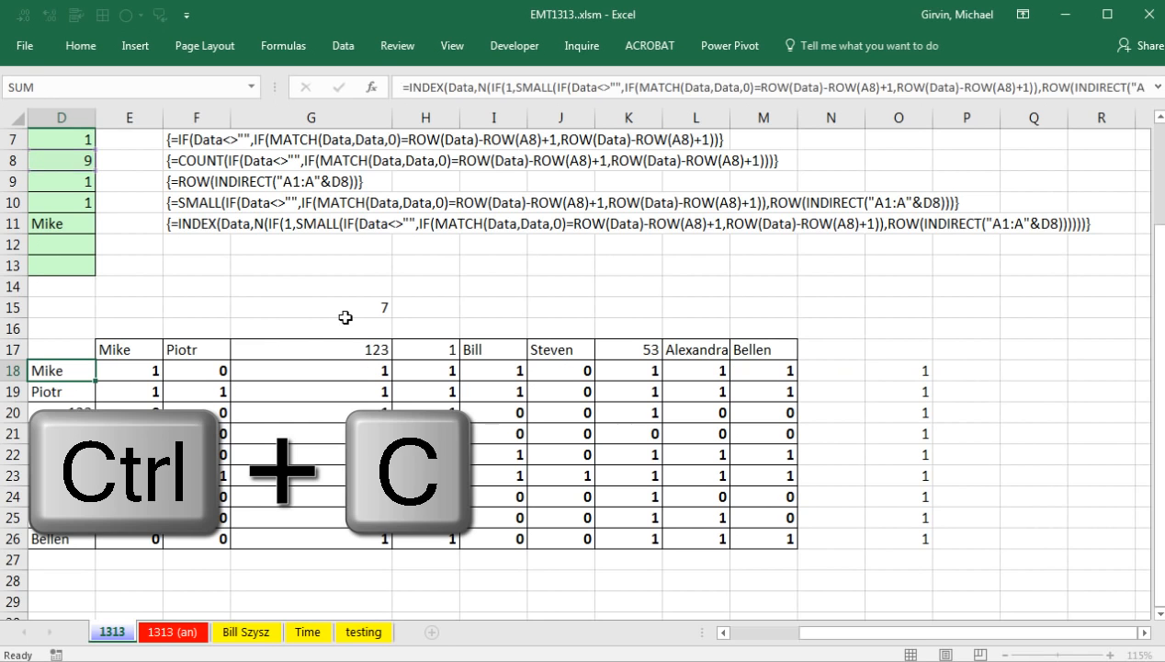
Start the formula =MMULT(--( in G16 and paste the copied INDEX expression into it.
{"action": "left_click", "coordinate": [351, 323]}
{"action": "type", "text": "=mm"}
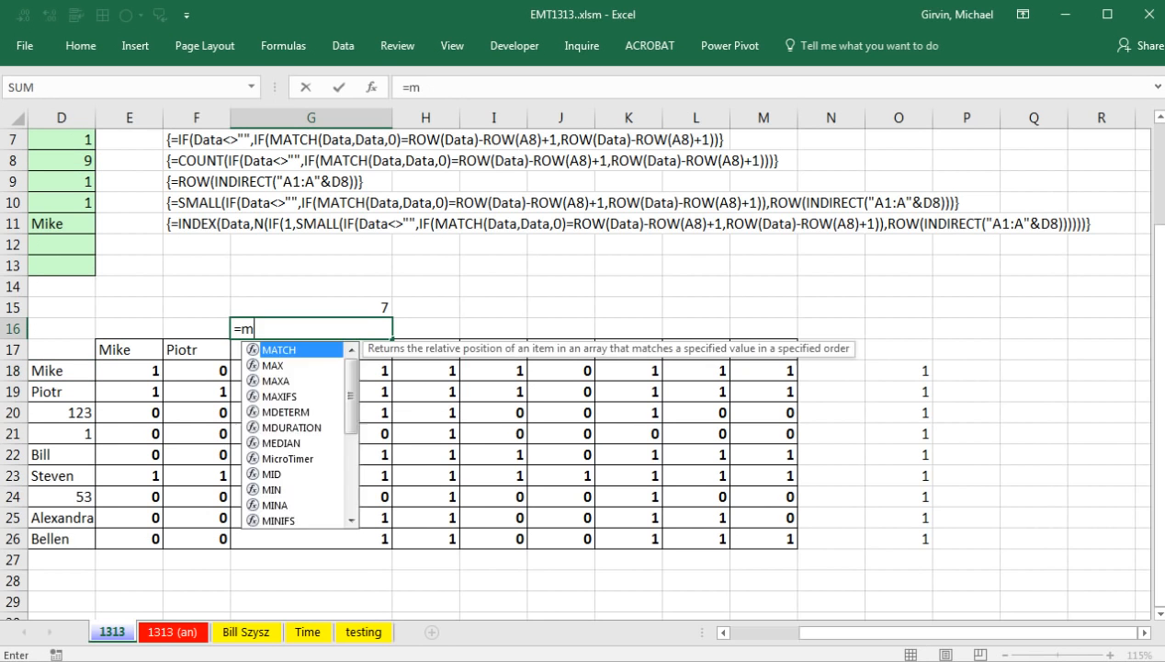
{"action": "key", "text": "Tab"}
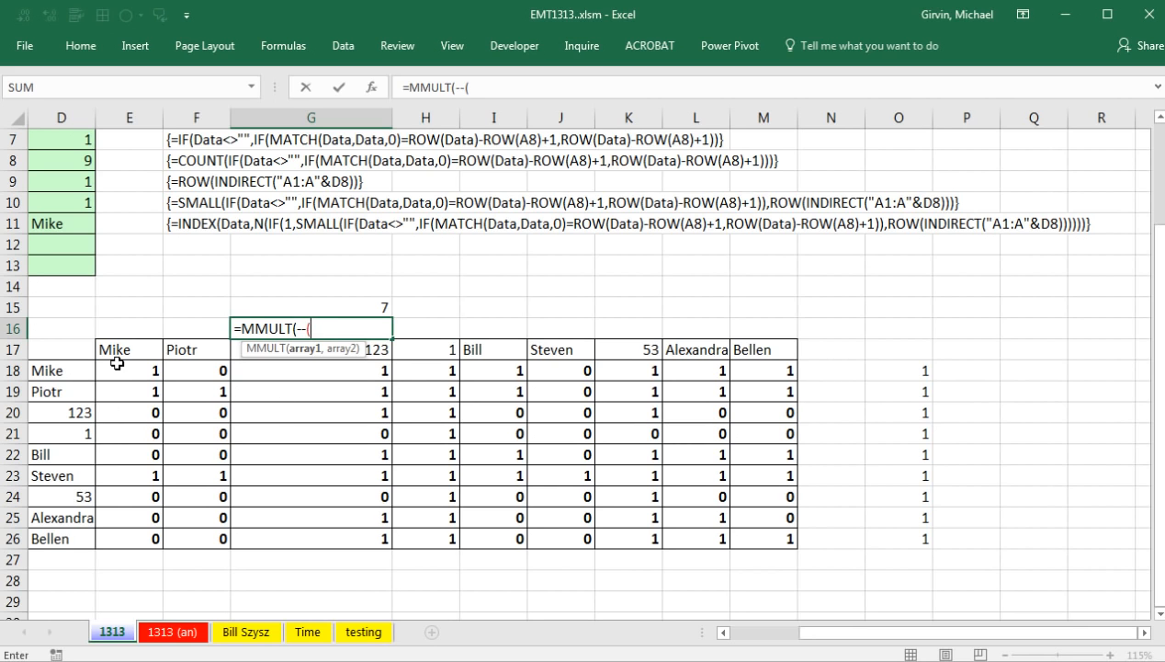
{"action": "key", "text": "ctrl+v"}
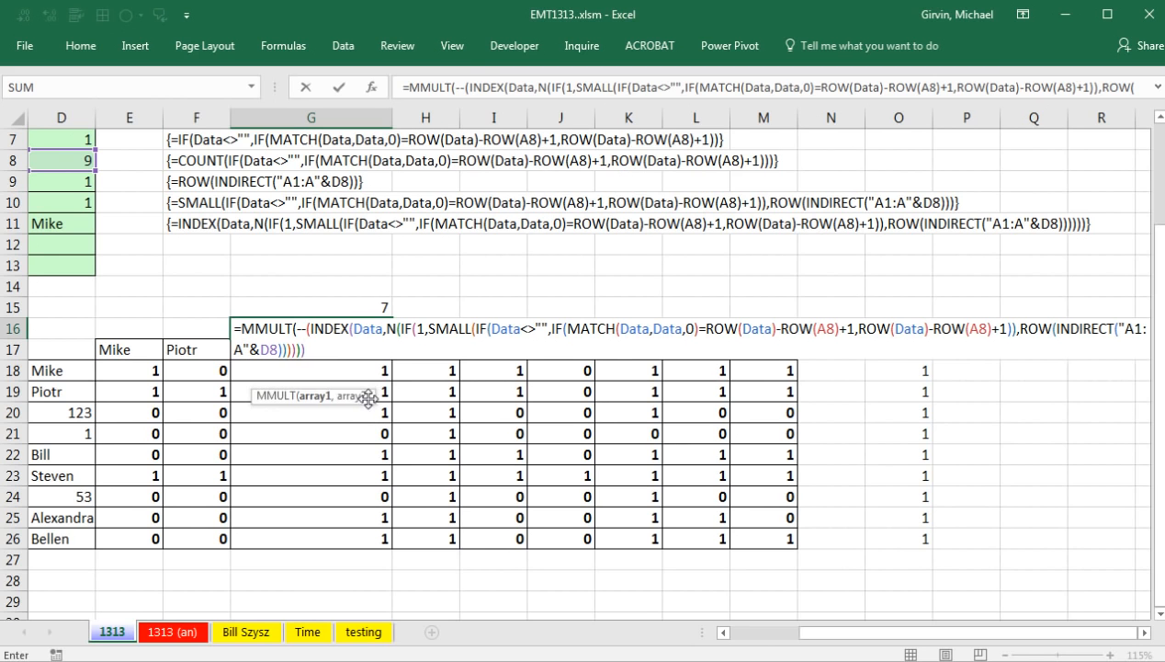
Extend the G16 formula with >=TRANSPOSE( around another paste of the INDEX expression, closing its parentheses.
{"action": "type", "text": ">=TR"}
{"action": "key", "text": "Tab"}
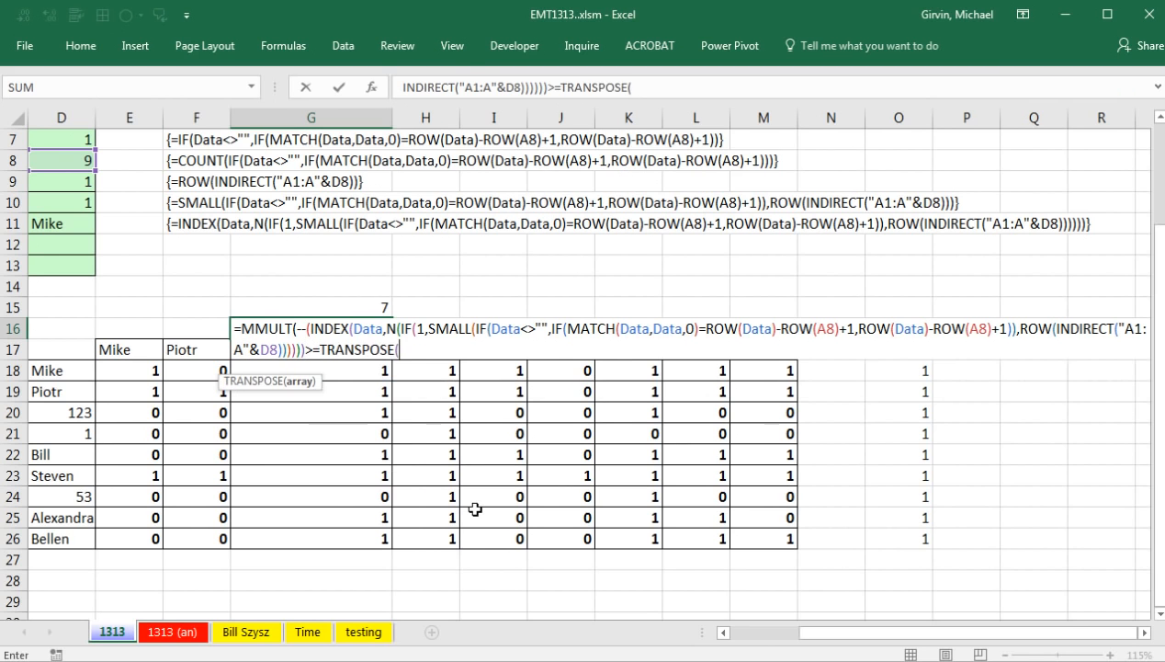
{"action": "key", "text": "ctrl+v"}
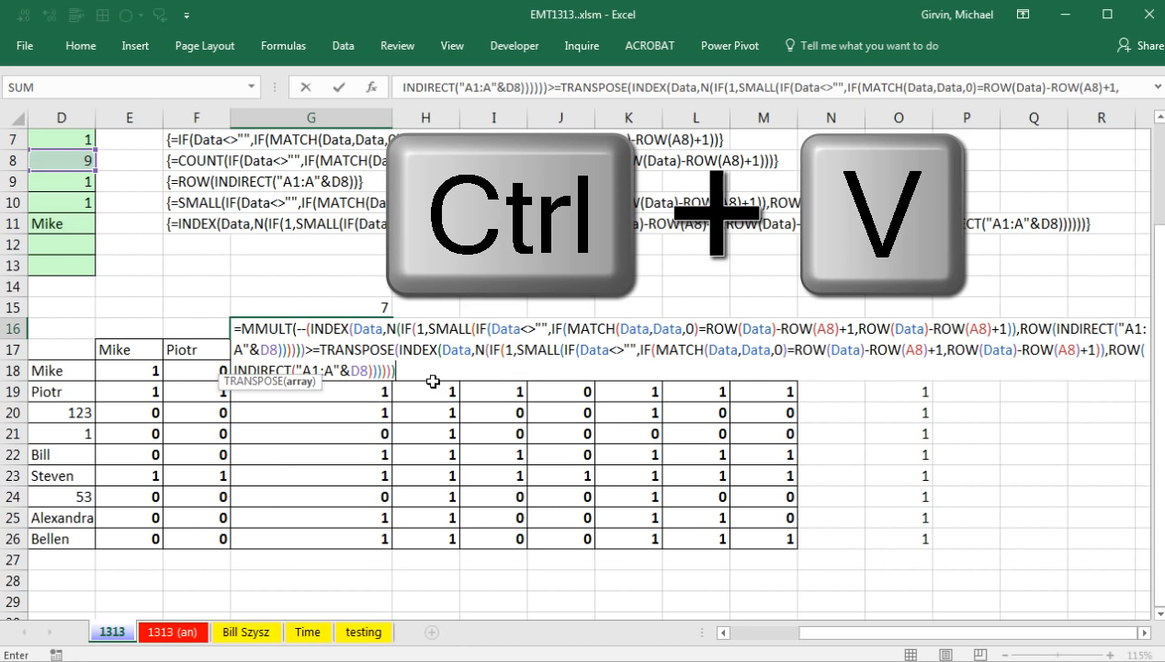
{"action": "type", "text": ")"}
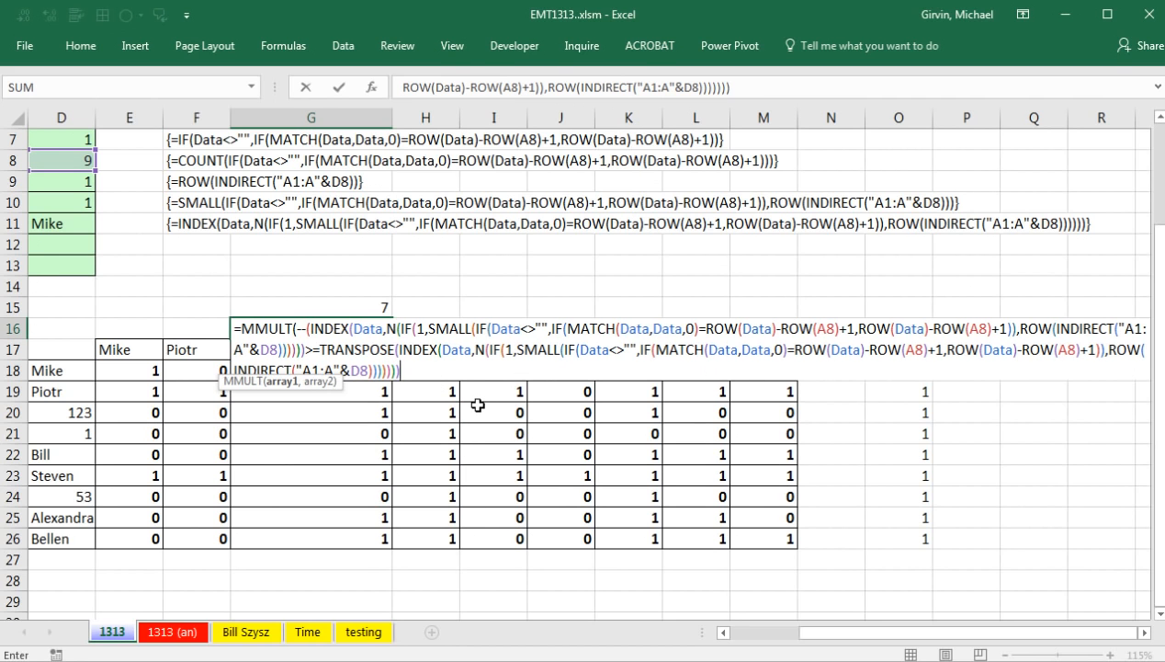
Evaluate MMULT's array1 argument in the G16 formula to check its array of ones and zeros, then restore the expression.
{"action": "left_click", "coordinate": [280, 381]}
{"action": "key", "text": "F9"}
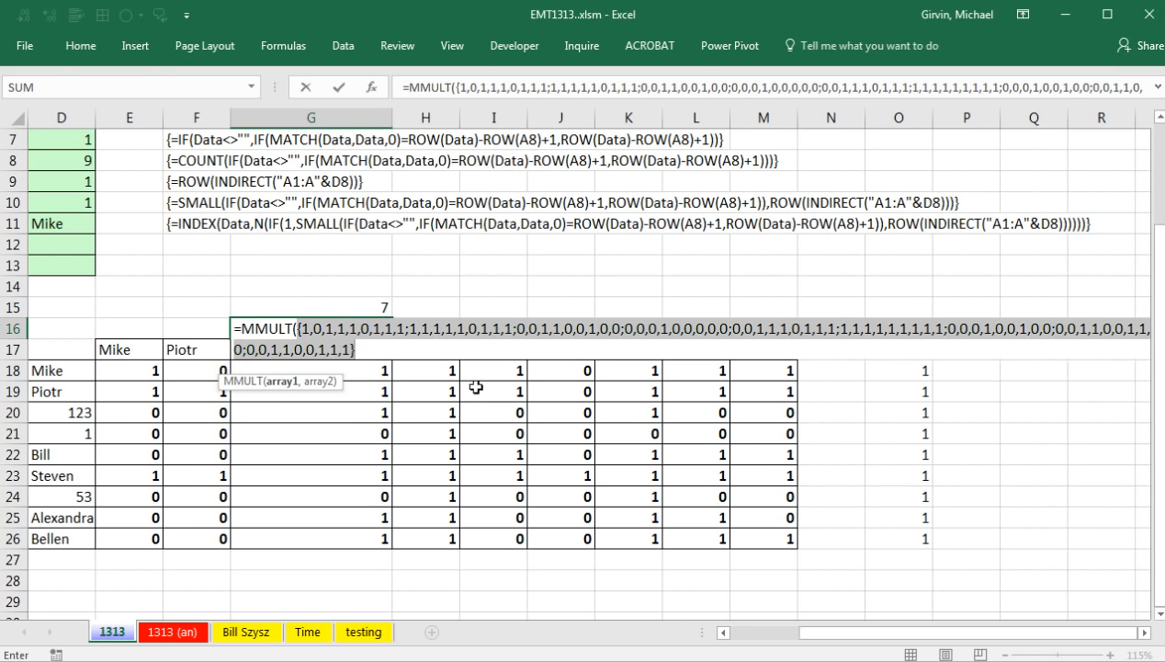
{"action": "key", "text": "ctrl+z"}
{"action": "left_click", "coordinate": [441, 369]}
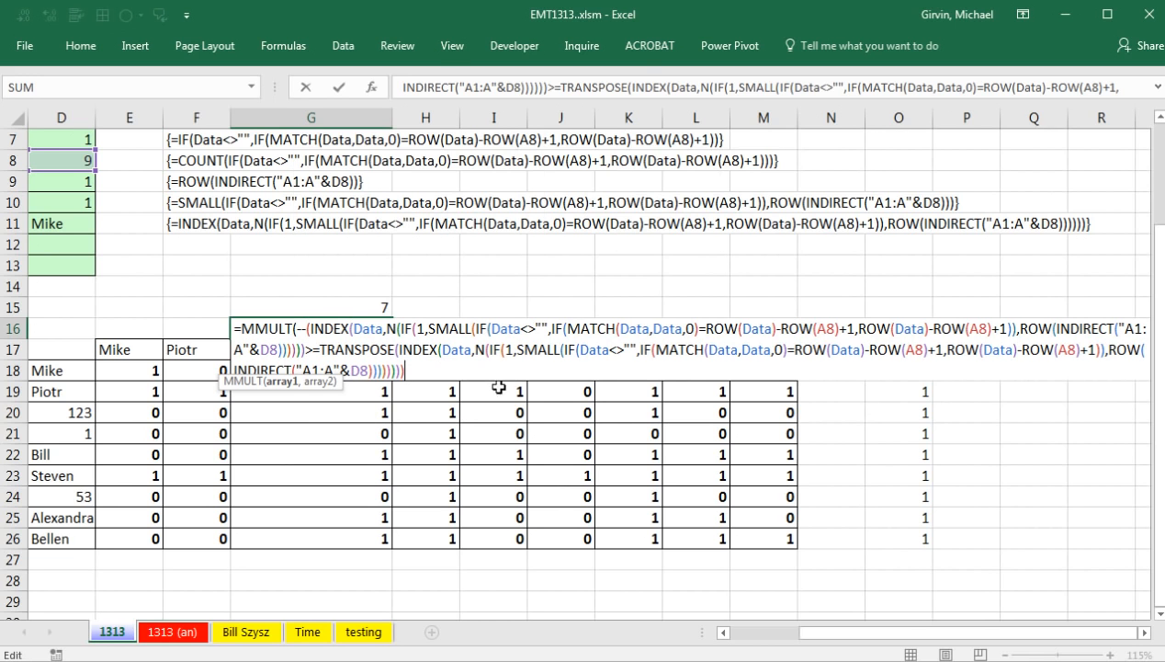
Begin MMULT's array2 argument in G16 and copy ROW(INDIRECT("A1:A"&D8)) from within the formula for use there.
{"action": "type", "text": ","}
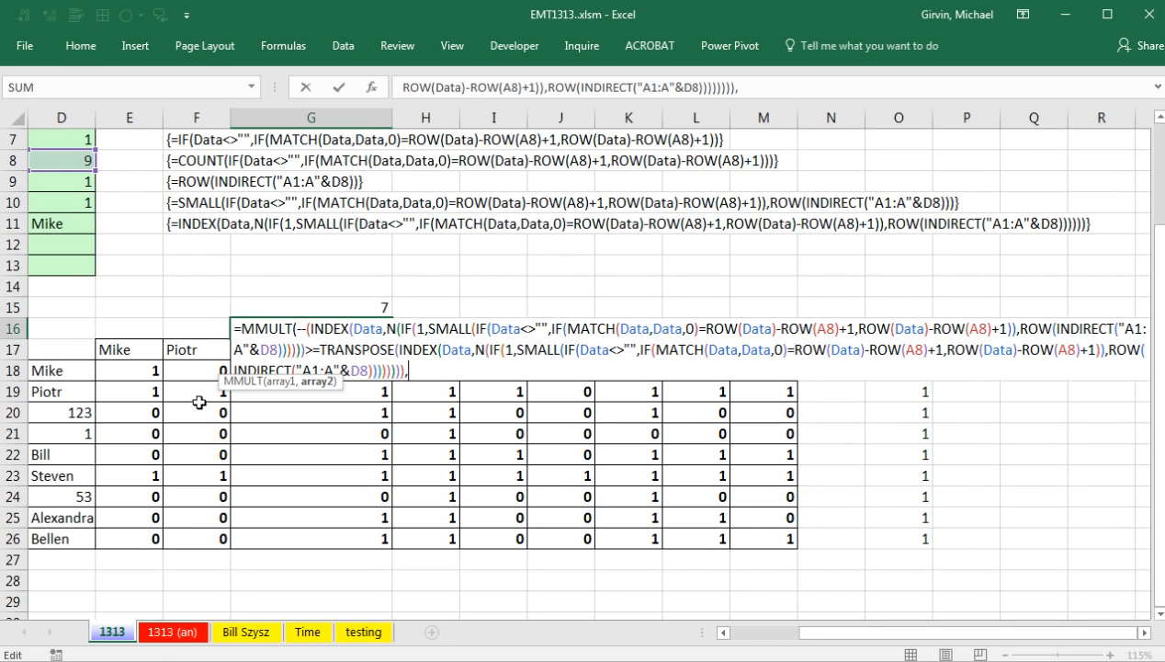
{"action": "left_click_drag", "start_coordinate": [331, 388], "coordinate": [431, 431]}
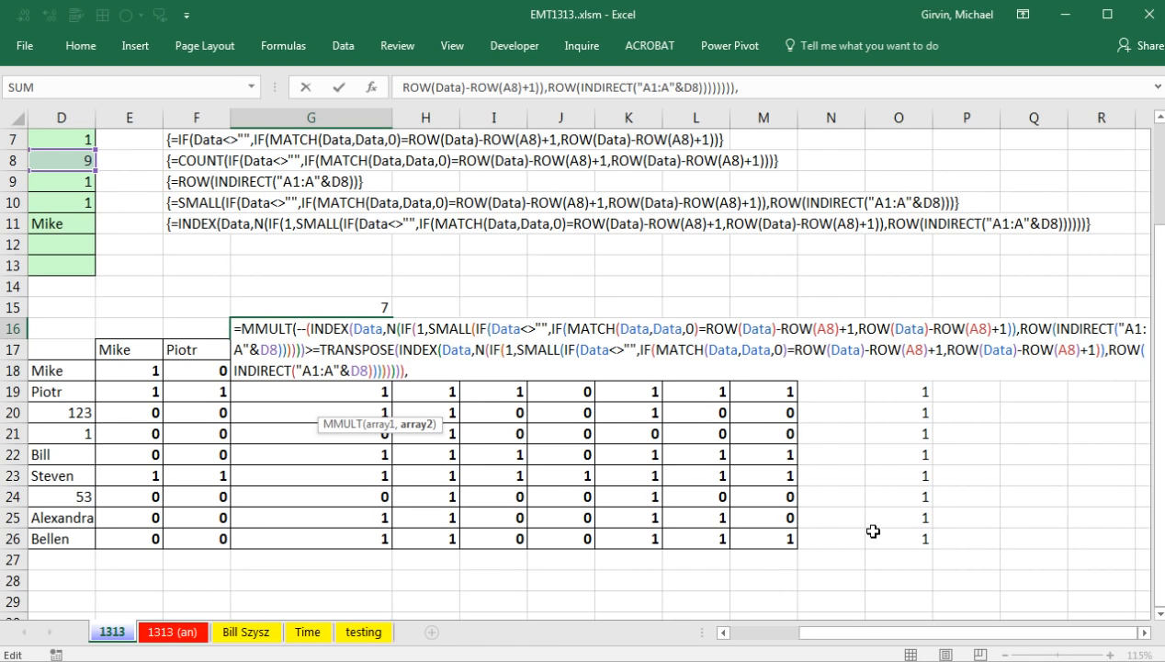
{"action": "left_click", "coordinate": [1101, 350]}
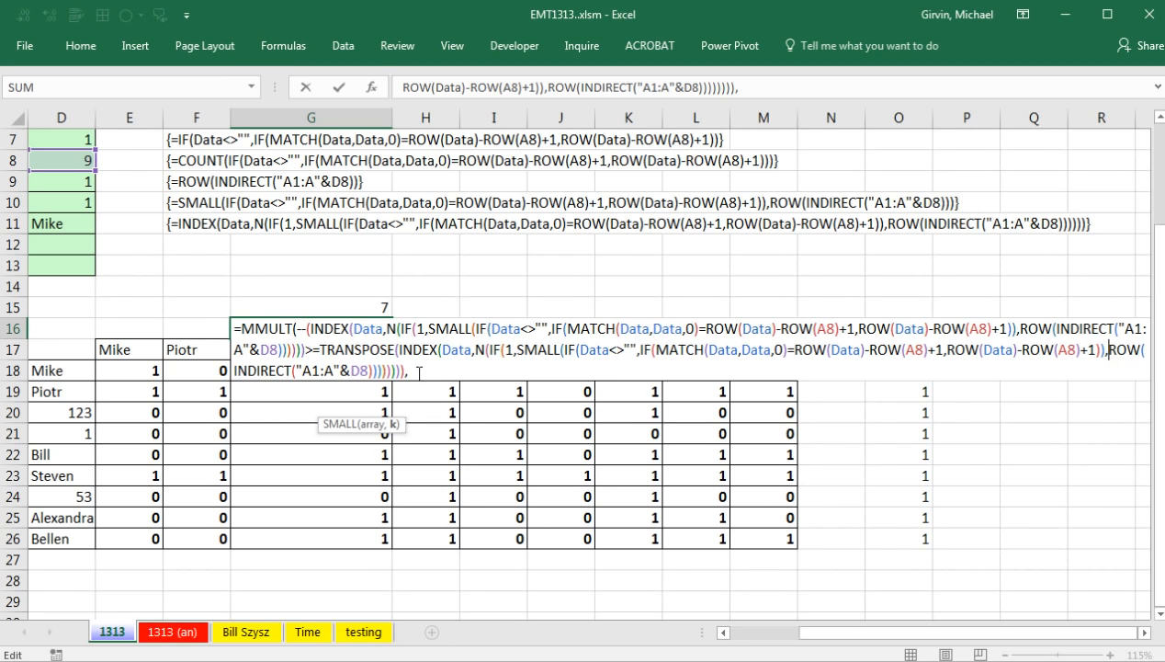
{"action": "left_click", "coordinate": [394, 425]}
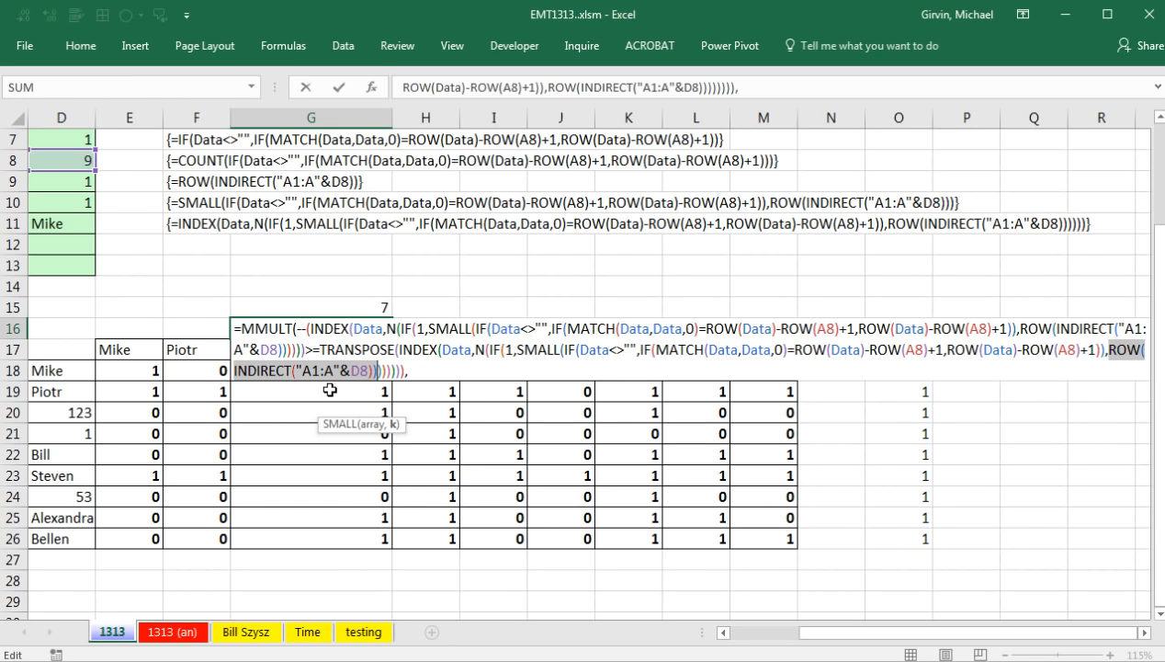
{"action": "key", "text": "ctrl+c"}
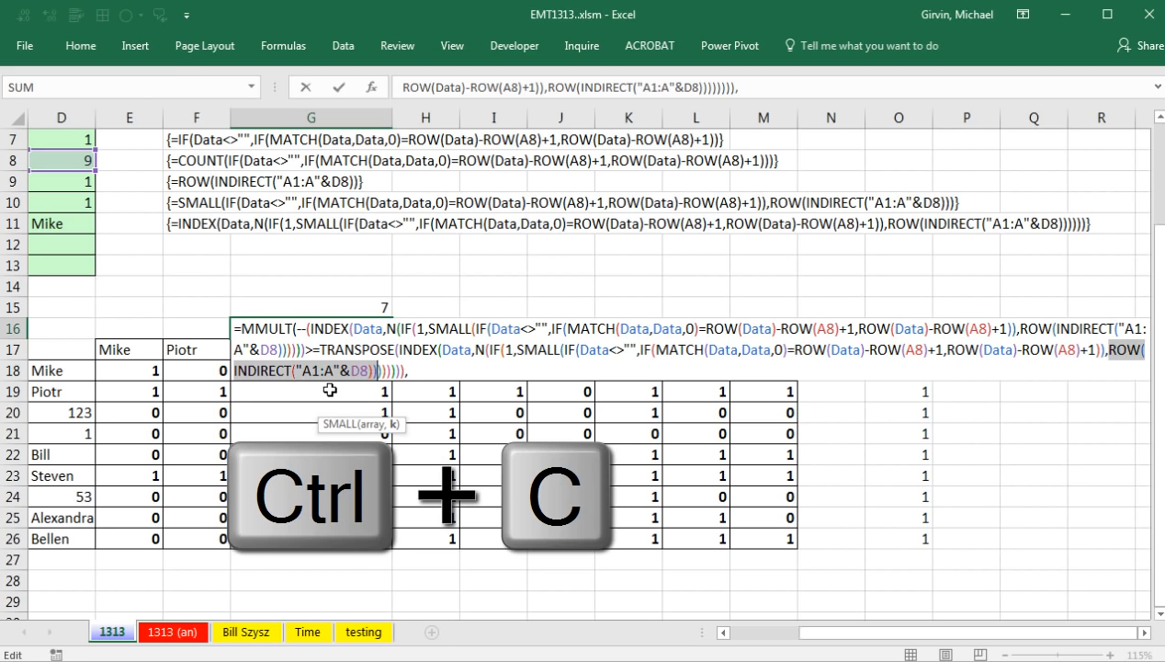
{"action": "left_click", "coordinate": [414, 375]}
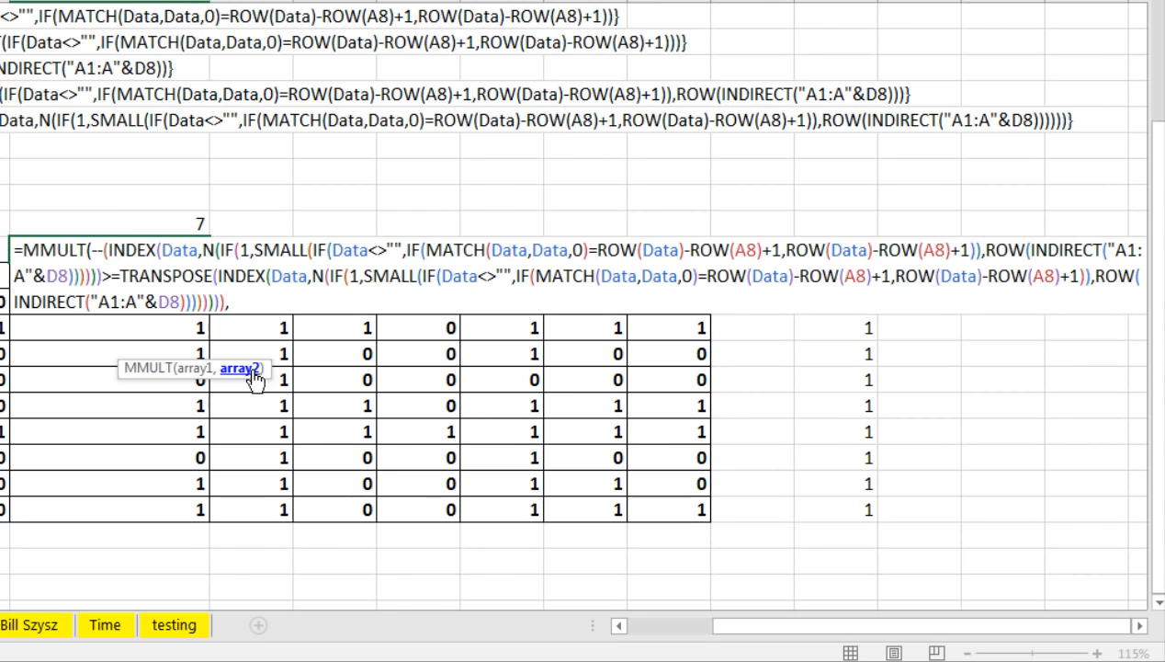
Paste ROW(INDIRECT("A1:A"&D8)) as MMULT's array2 in G16, evaluate that argument to check it, and restore the expression.
{"action": "key", "text": "ctrl+v"}
{"action": "left_click", "coordinate": [245, 372]}
{"action": "key", "text": "F9"}
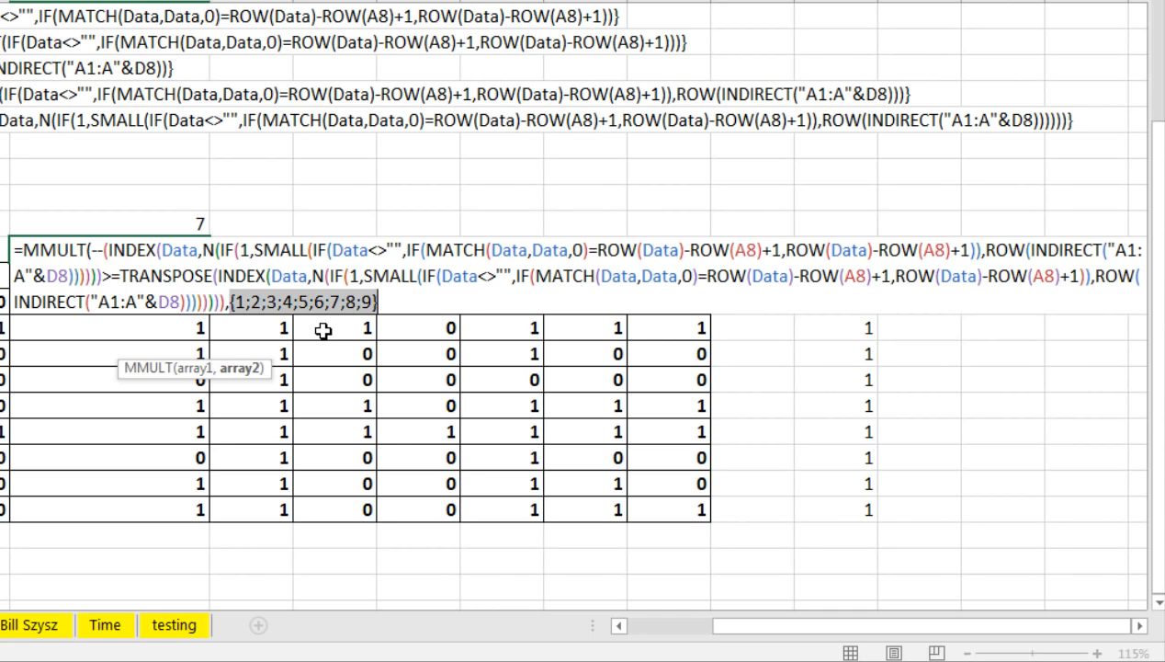
{"action": "key", "text": "ctrl+z"}
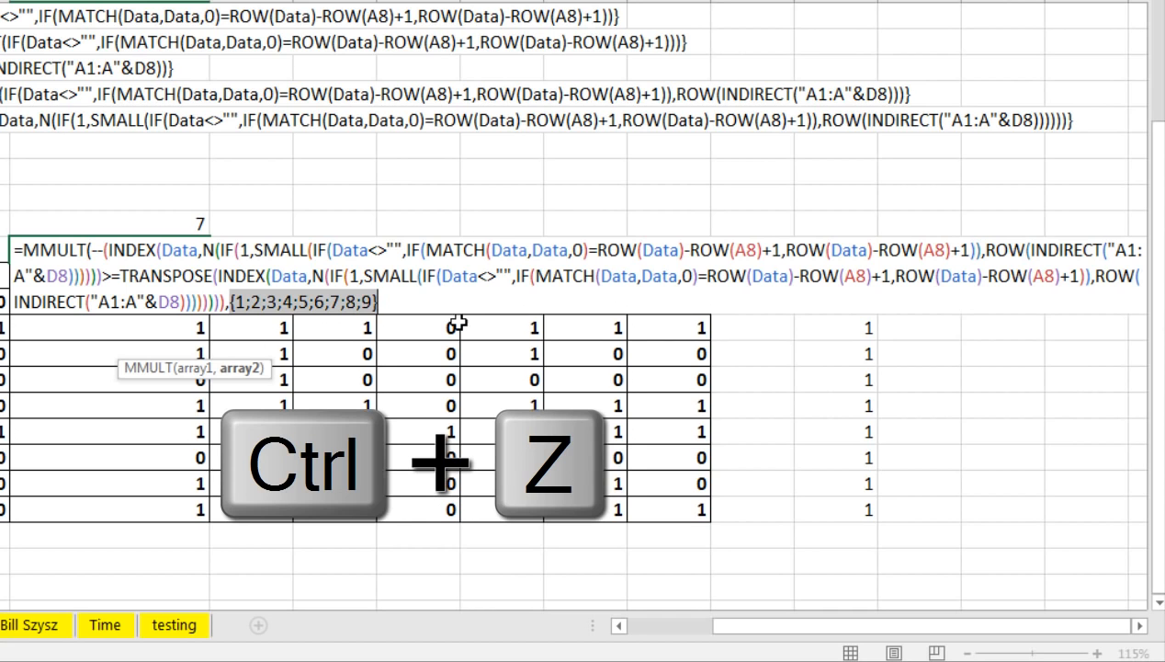
Append ^0 to MMULT's array2 in G16, evaluate the argument to check it, restore it and close the formula's parenthesis.
{"action": "left_click", "coordinate": [480, 303]}
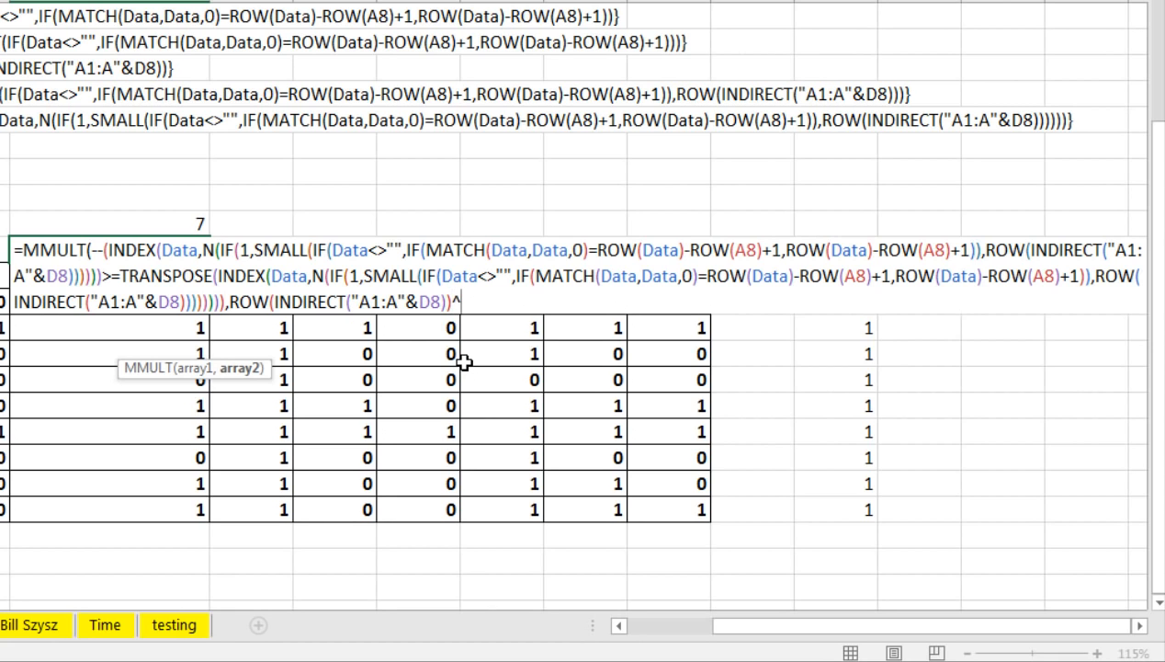
{"action": "left_click", "coordinate": [241, 368]}
{"action": "key", "text": "F9"}
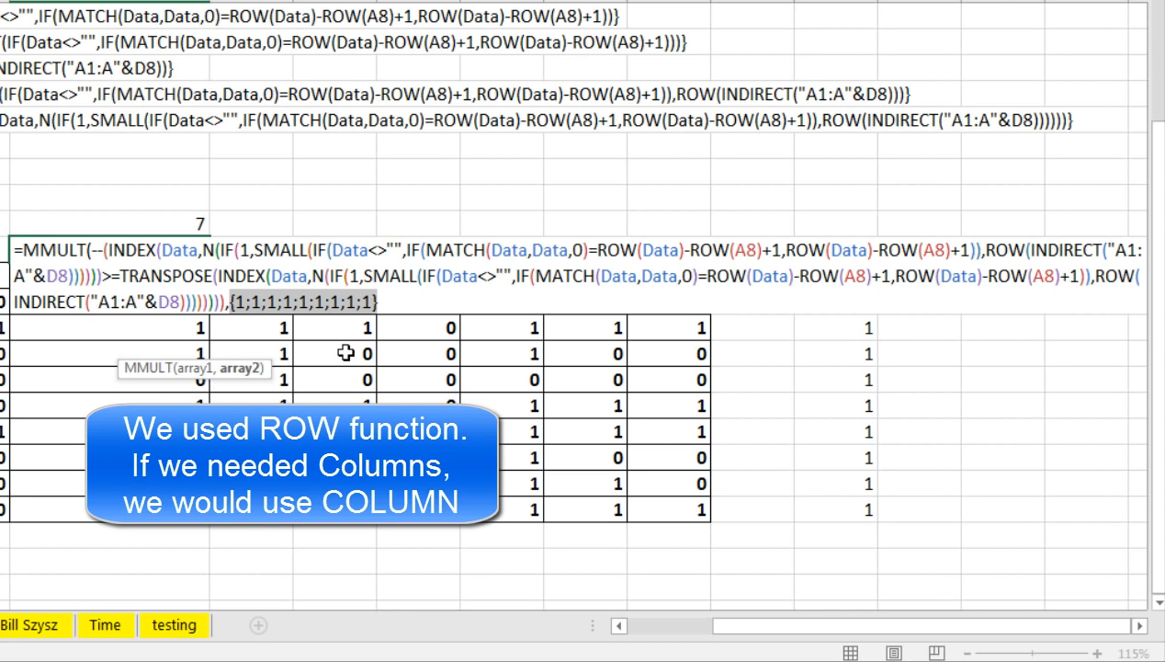
{"action": "key", "text": "ctrl+z"}
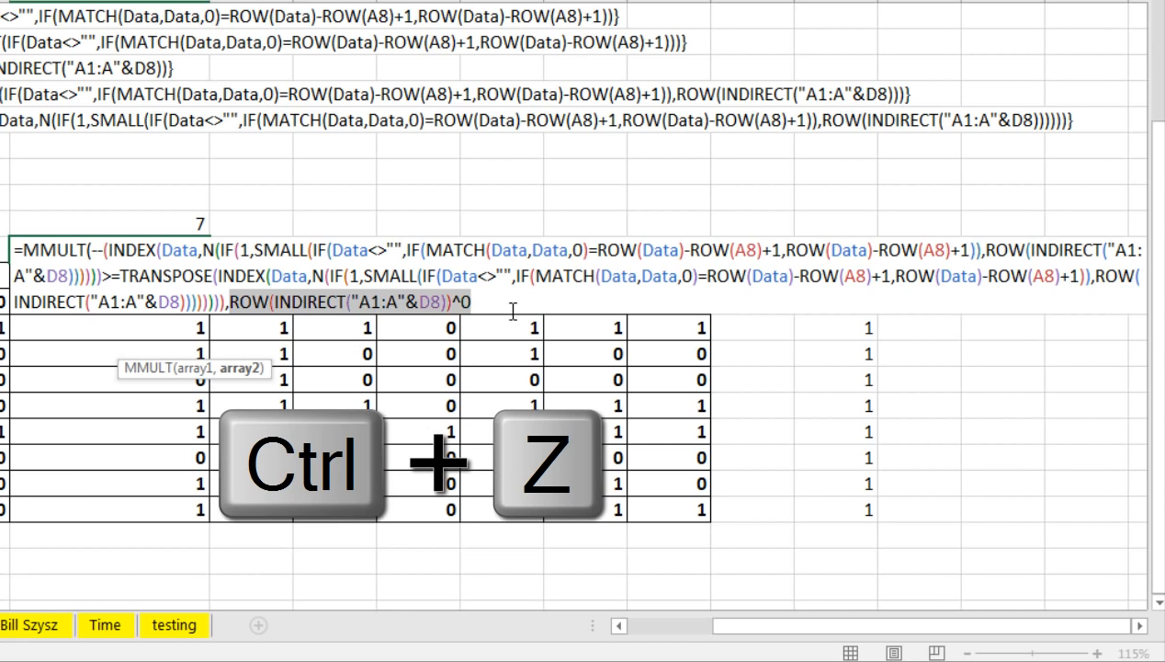
{"action": "left_click", "coordinate": [513, 310]}
{"action": "type", "text": ")"}
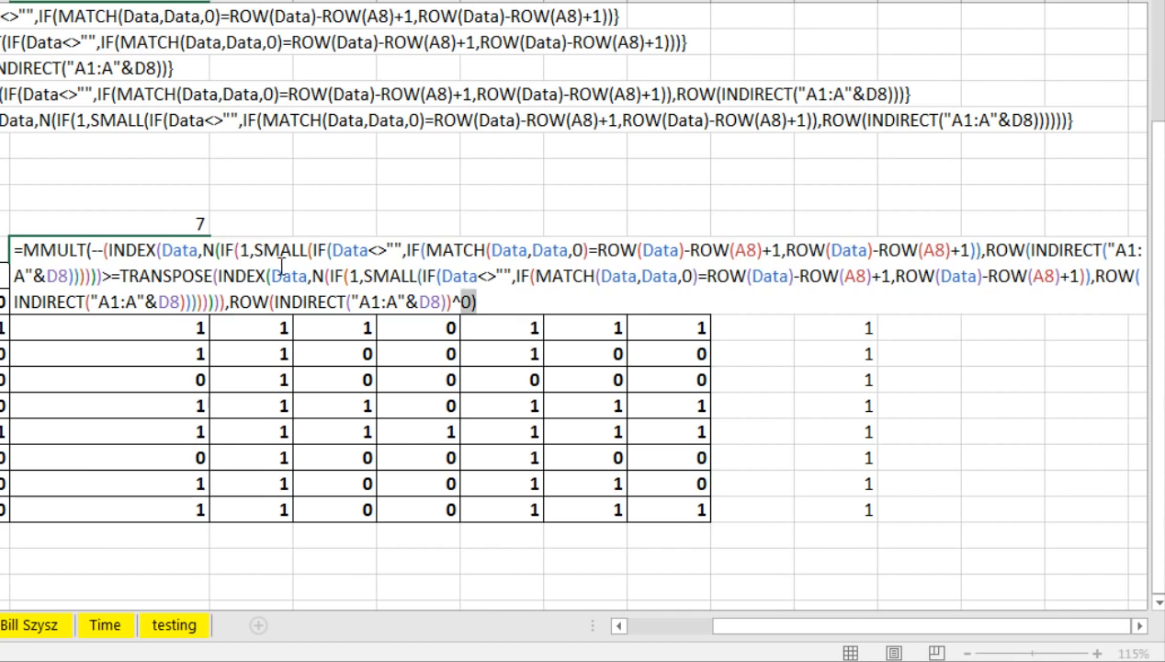
Evaluate the whole MMULT expression in G16 to check its array of ranks, then restore the formula.
{"action": "left_click_drag", "start_coordinate": [480, 302], "coordinate": [22, 249]}
{"action": "key", "text": "F9"}
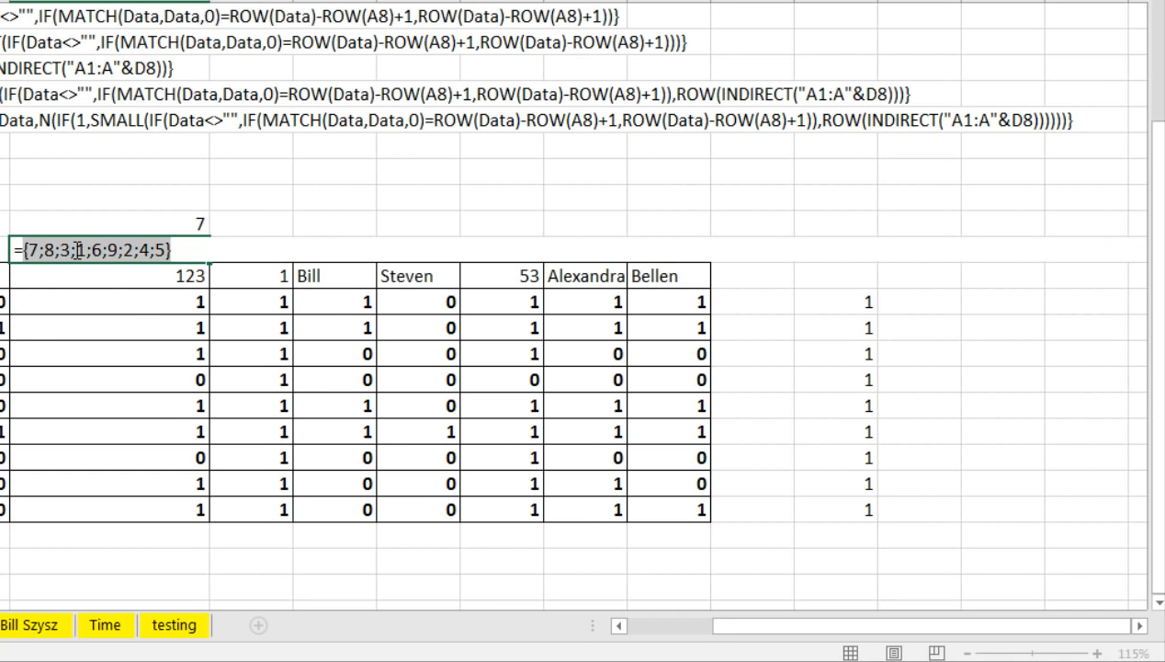
{"action": "key", "text": "ctrl+z"}
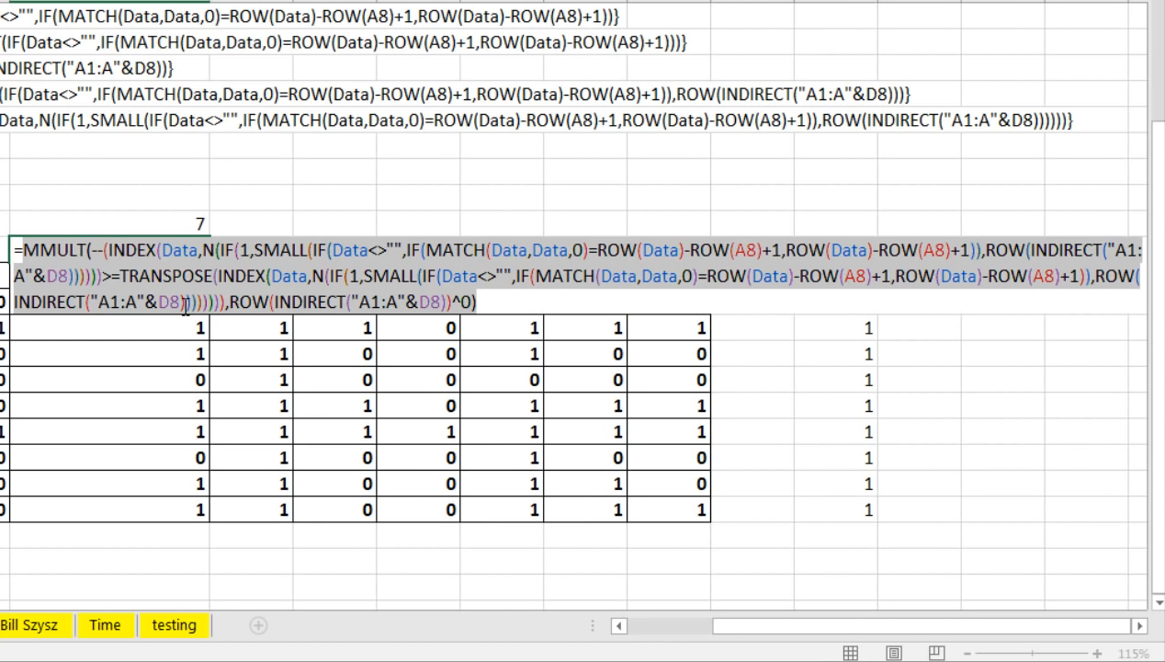
Copy the MMULT expression from G16 and enter the cell's formula as an array formula.
{"action": "key", "text": "ctrl+c"}
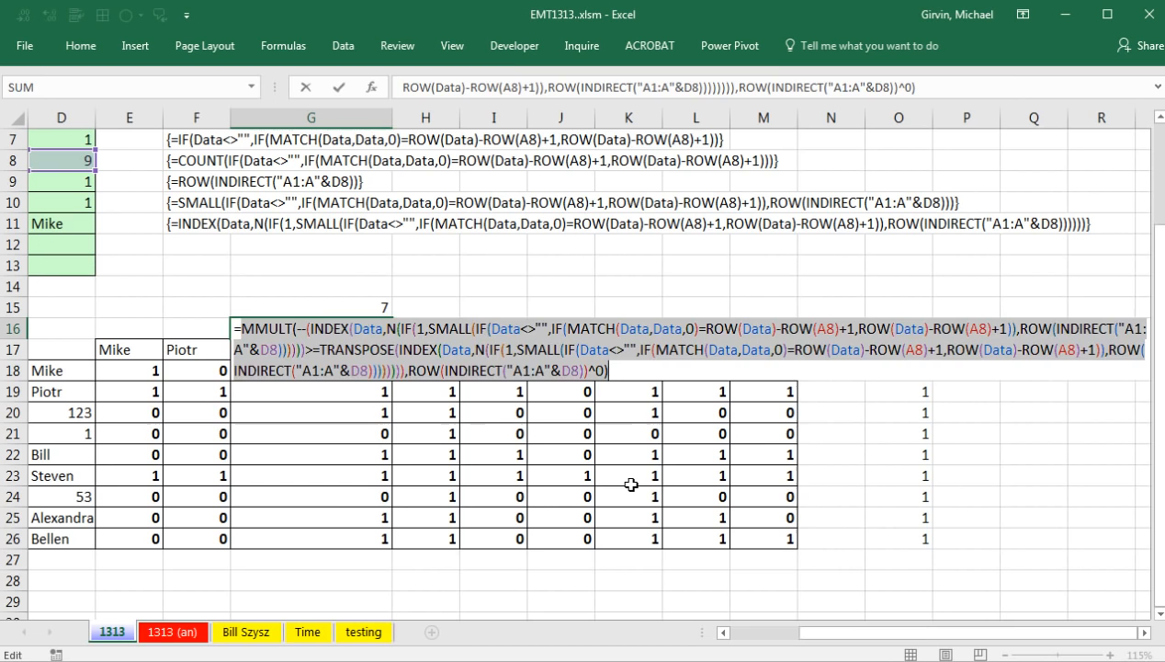
{"action": "key", "text": "Escape"}
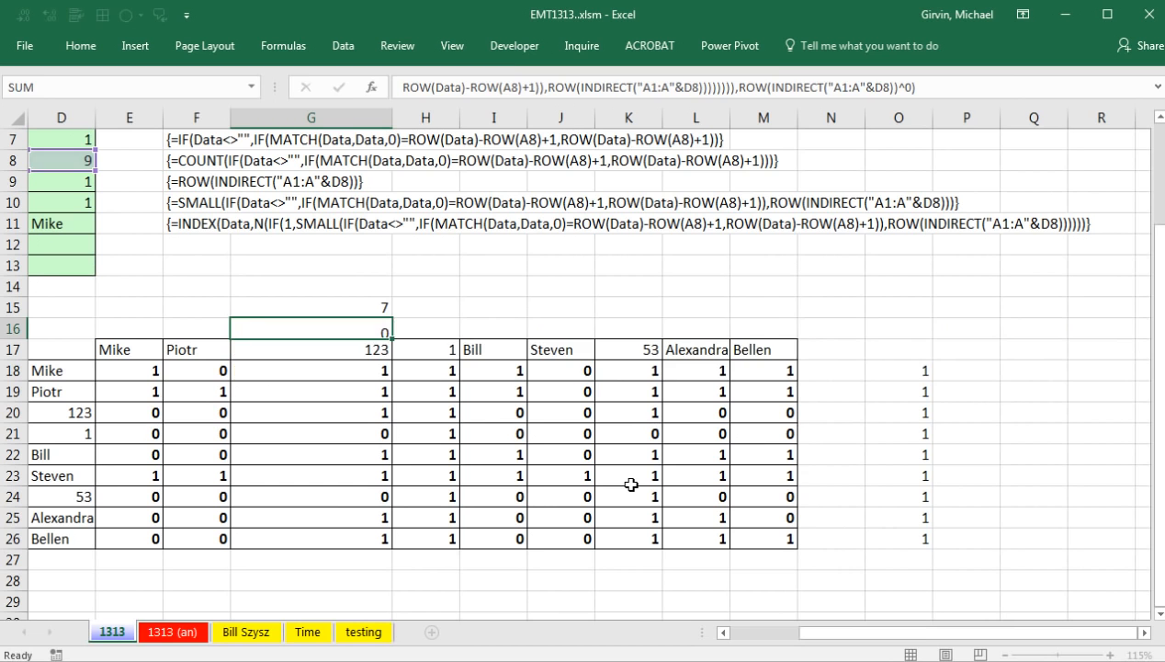
{"action": "key", "text": "ctrl+shift+Return"}
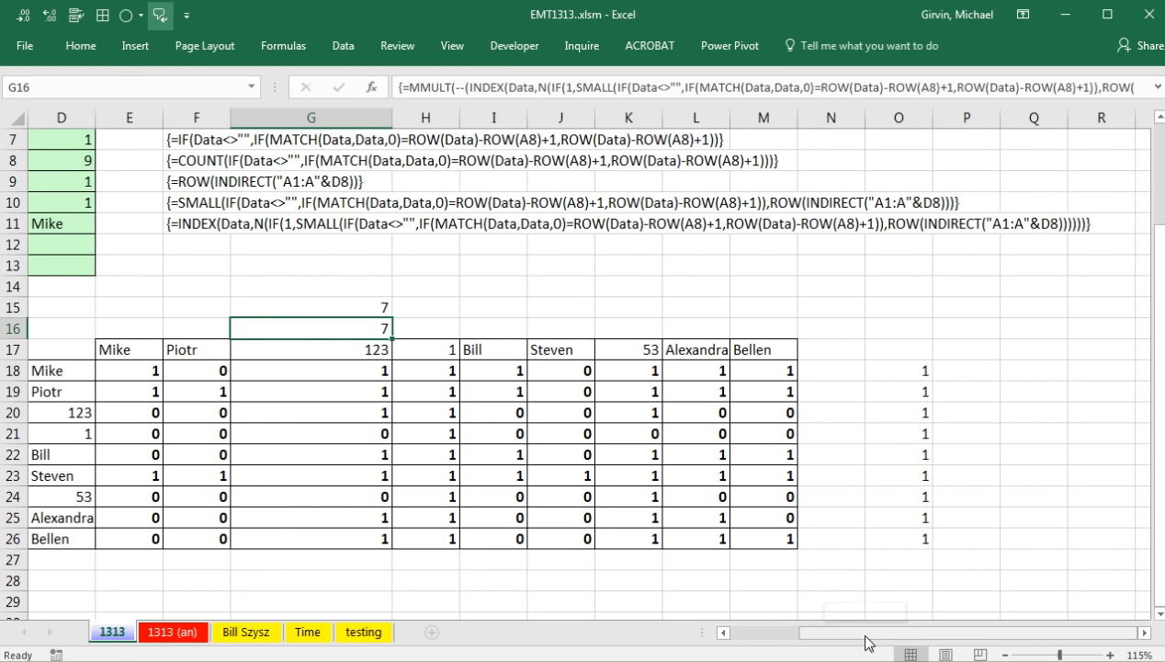
Paste the copied MMULT formula into the Ranks cell D12 and enter it as an array formula.
{"action": "left_click_drag", "start_coordinate": [869, 634], "coordinate": [771, 647]}
{"action": "scroll", "coordinate": [629, 508], "scroll_direction": "up", "scroll_amount": 2}
{"action": "left_click", "coordinate": [517, 369]}
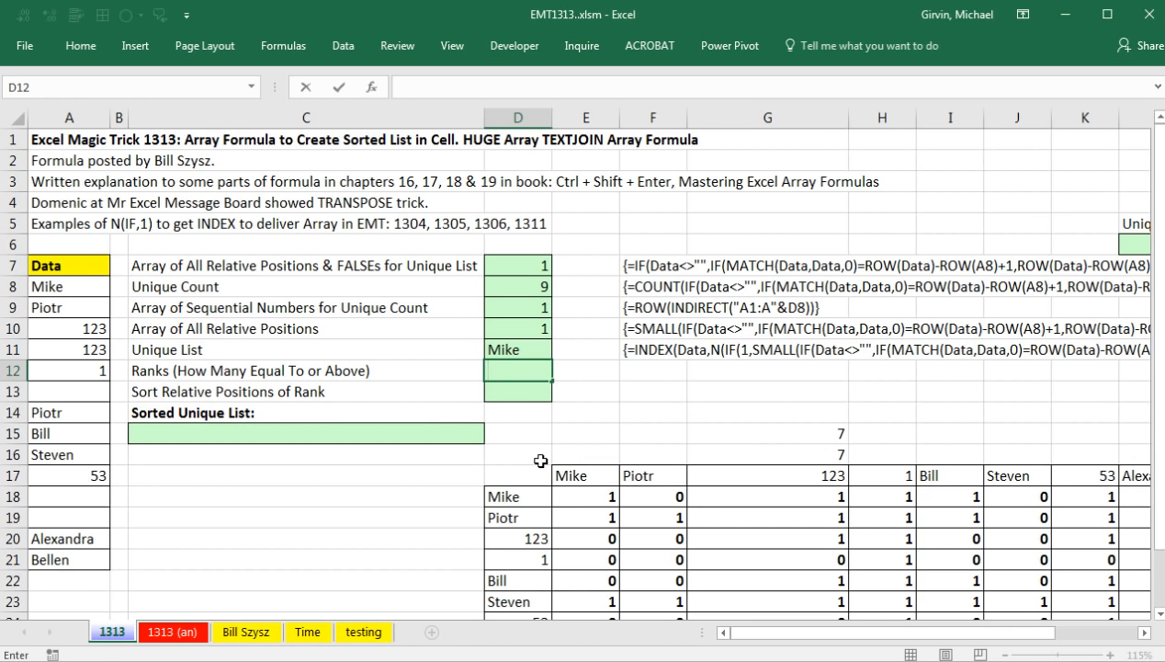
{"action": "key", "text": "ctrl+v"}
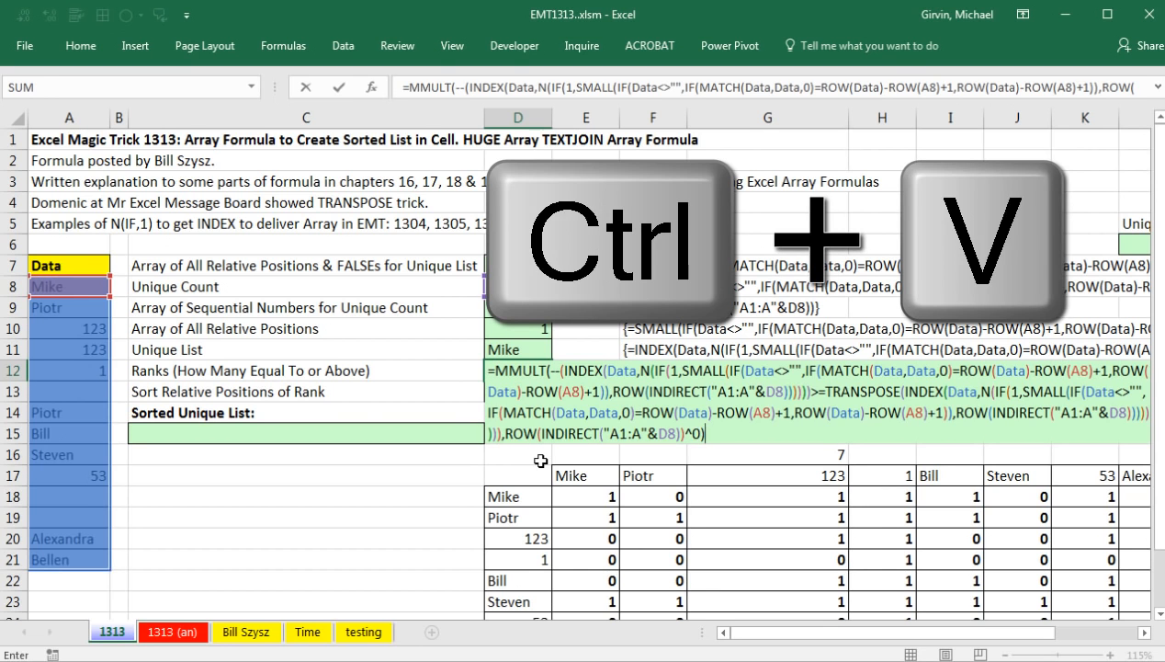
{"action": "key", "text": "ctrl+shift+Return"}
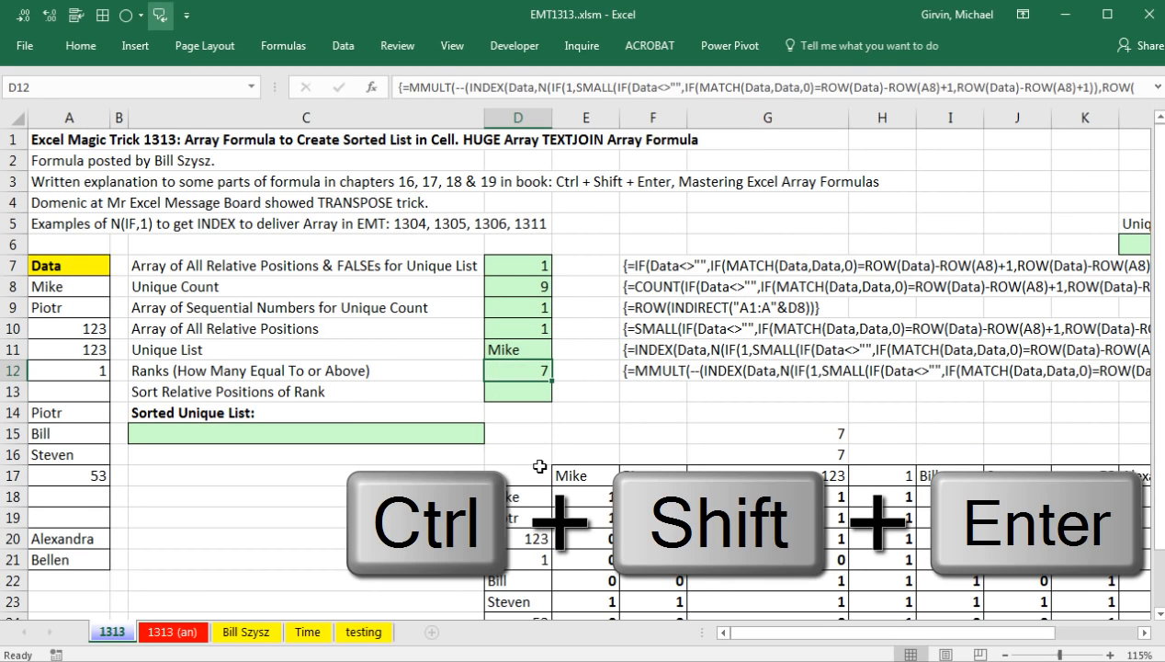
Copy the MMULT expression without its equals sign from D12 and paste it after = in D13.
{"action": "double_click", "coordinate": [502, 368]}
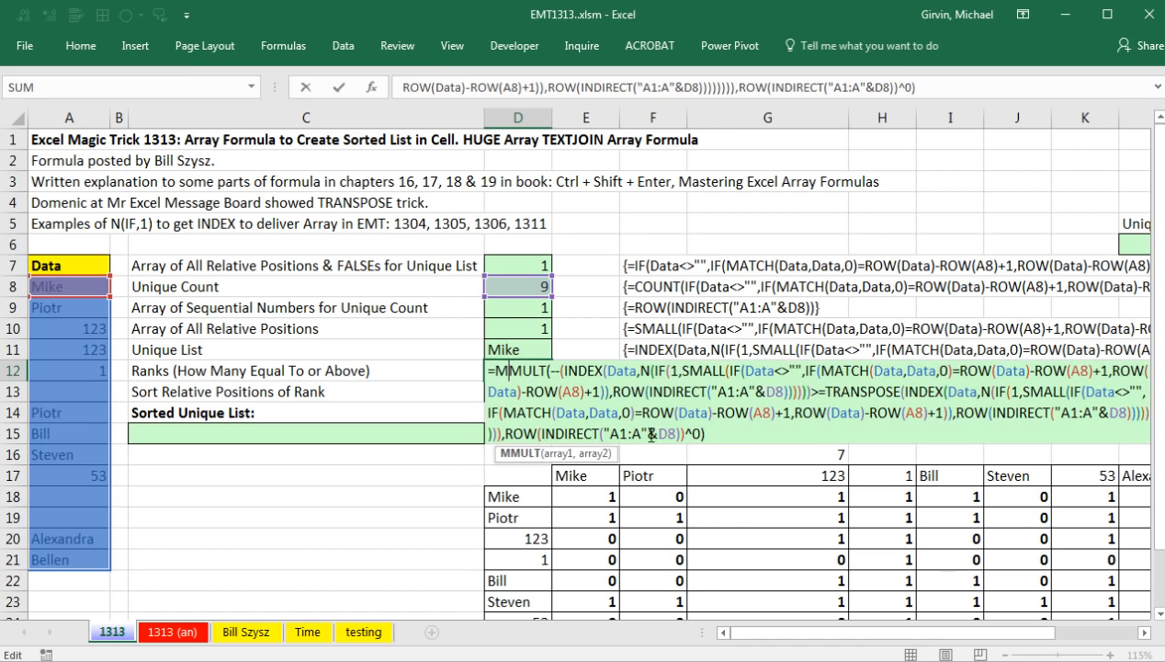
{"action": "left_click_drag", "start_coordinate": [488, 433], "coordinate": [488, 370]}
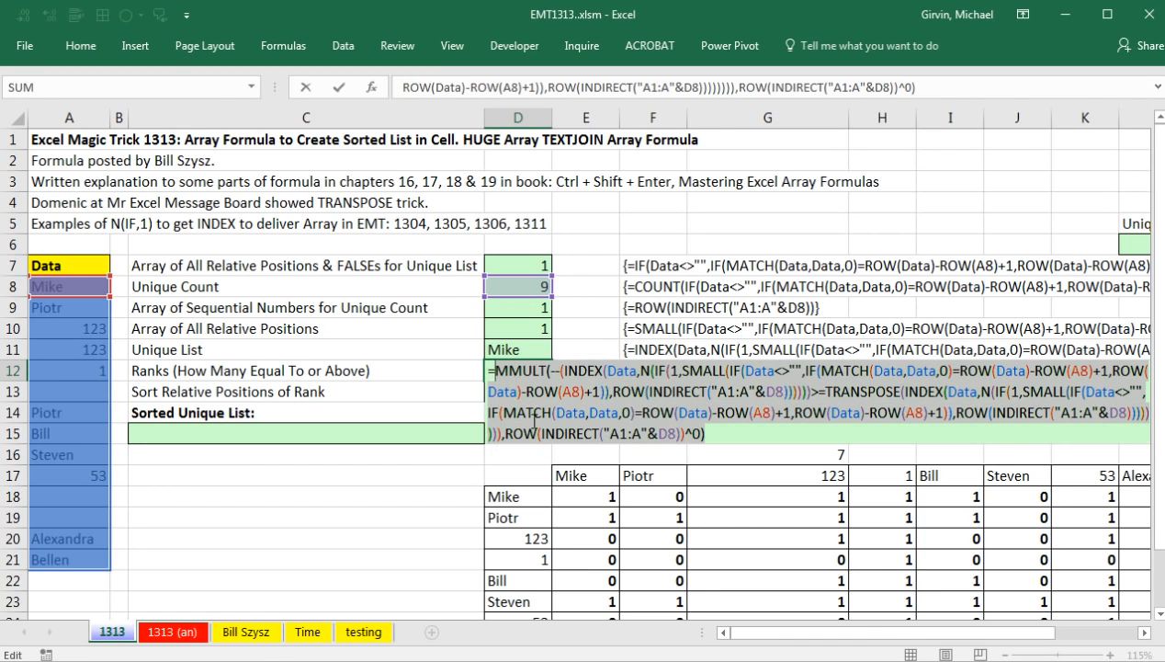
{"action": "key", "text": "Escape"}
{"action": "left_click", "coordinate": [513, 396]}
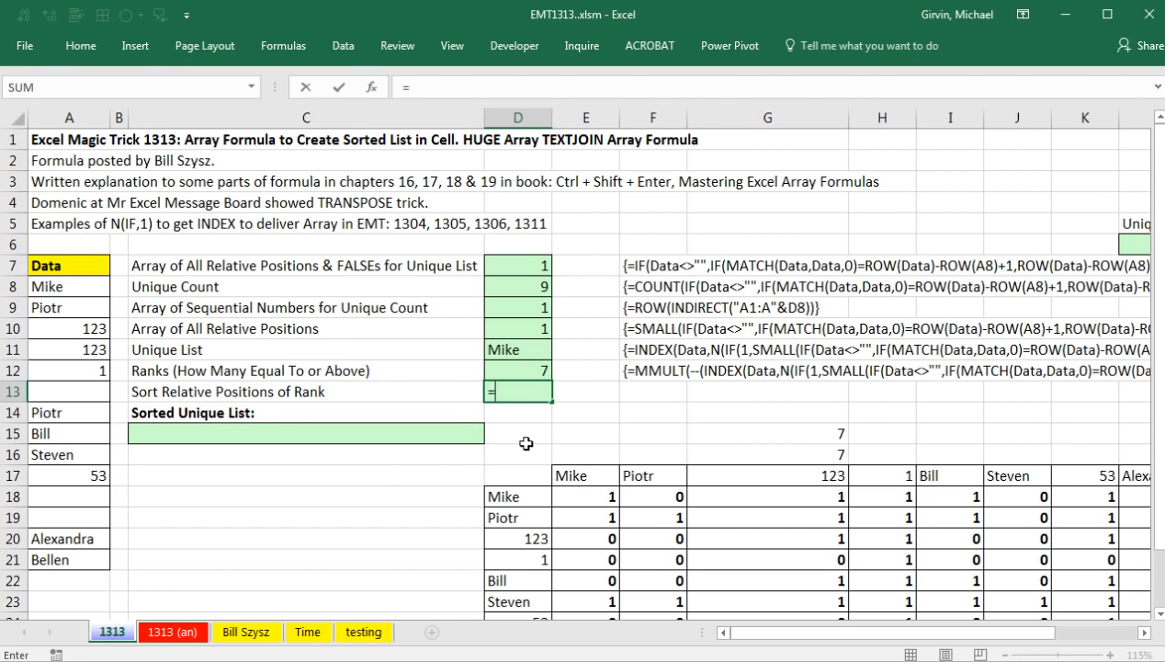
{"action": "key", "text": "ctrl+v"}
Evaluate the MMULT expression in D13 to review the ranks array, then restore the formula.
{"action": "left_click_drag", "start_coordinate": [735, 460], "coordinate": [331, 398]}
{"action": "key", "text": "F9"}
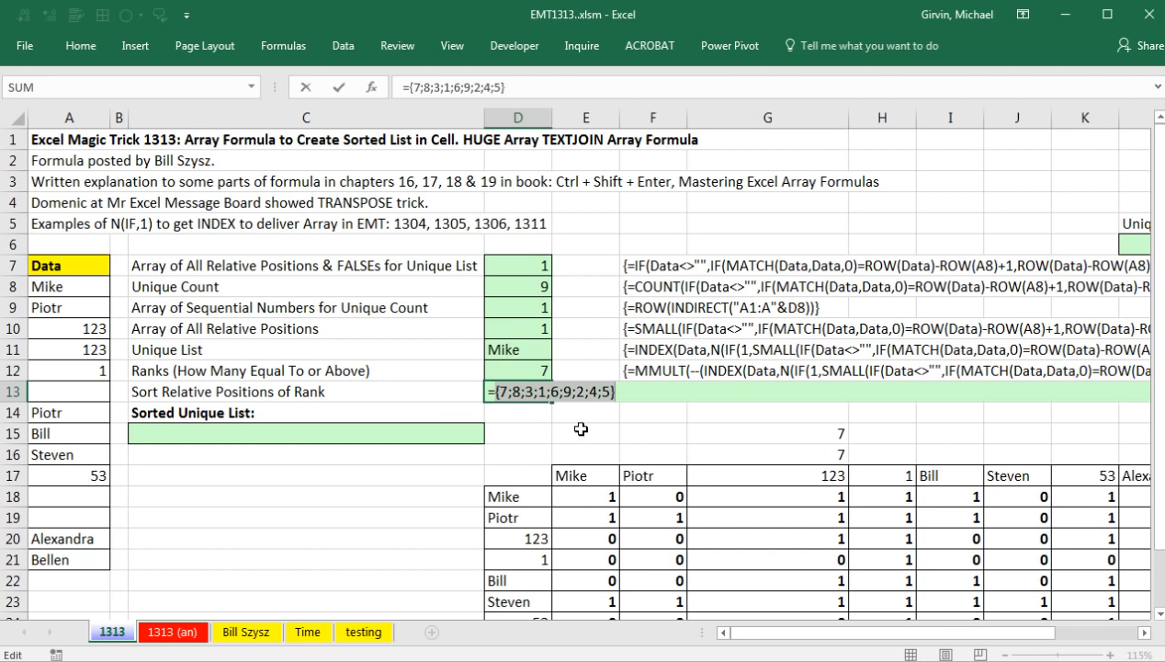
{"action": "key", "text": "ctrl+z"}
Copy ROW(INDIRECT("A1:A"&D8)) from MMULT's array2 argument in D13, leaving out the ^0.
{"action": "left_click", "coordinate": [496, 393]}
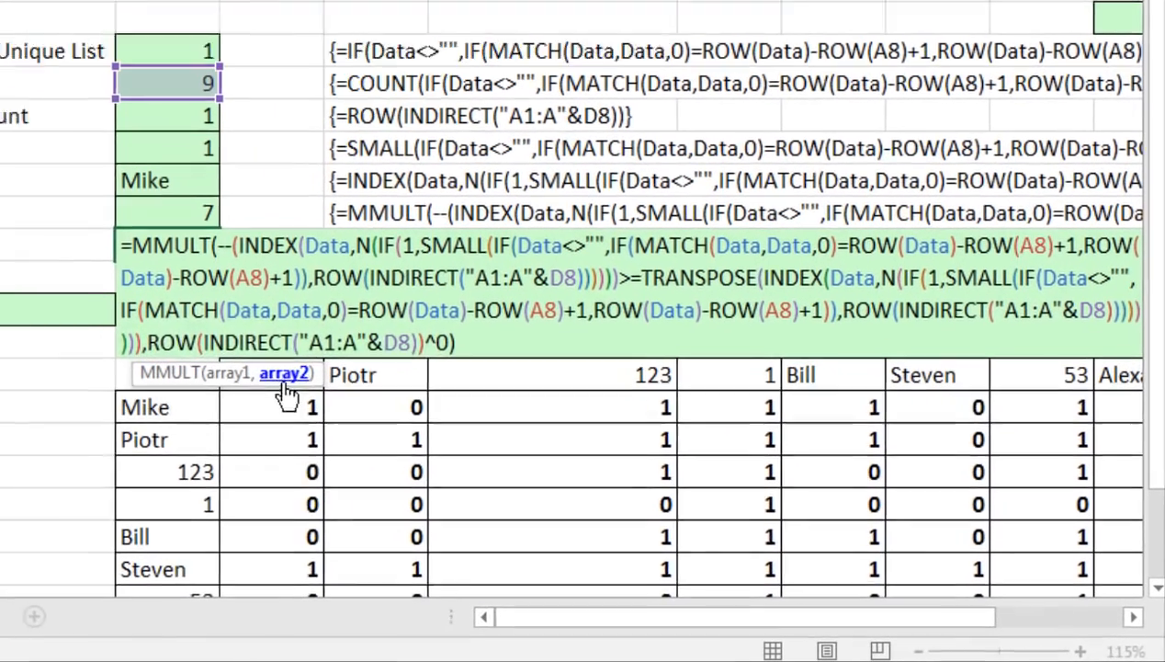
{"action": "left_click_drag", "start_coordinate": [506, 457], "coordinate": [652, 456]}
{"action": "left_click_drag", "start_coordinate": [352, 333], "coordinate": [409, 331]}
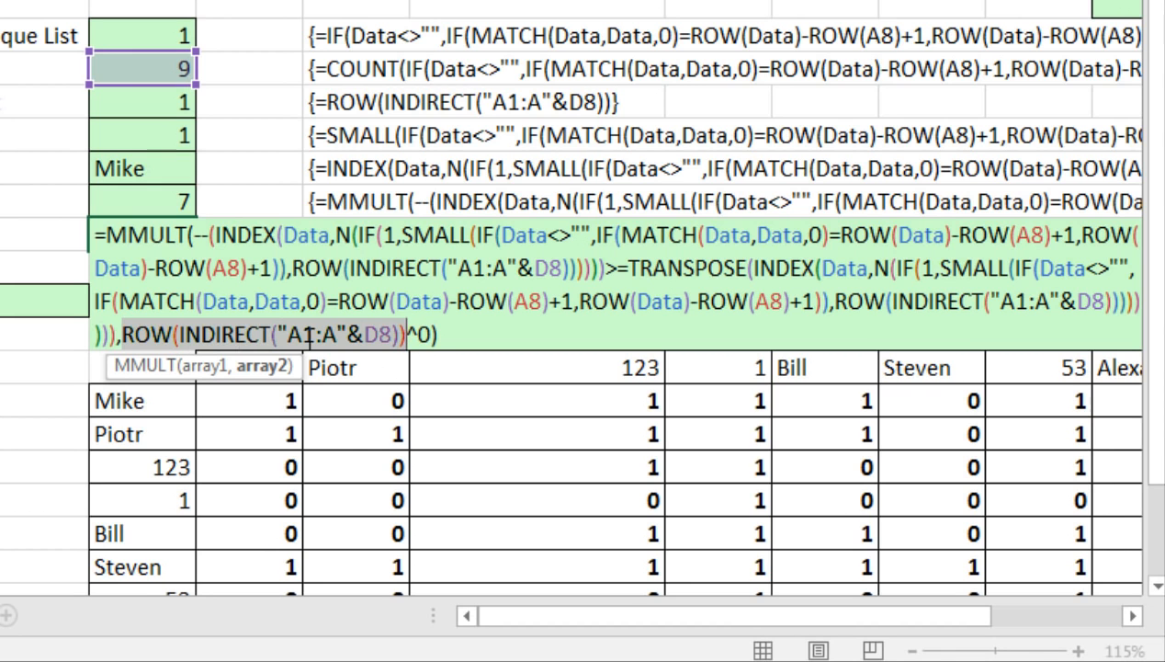
{"action": "key", "text": "ctrl+c"}
Insert MATCH( before MMULT in D13 and paste the copied ROW(INDIRECT("A1:A"&D8)) as lookup_value, followed by a comma.
{"action": "left_click", "coordinate": [105, 236]}
{"action": "type", "text": "mat"}
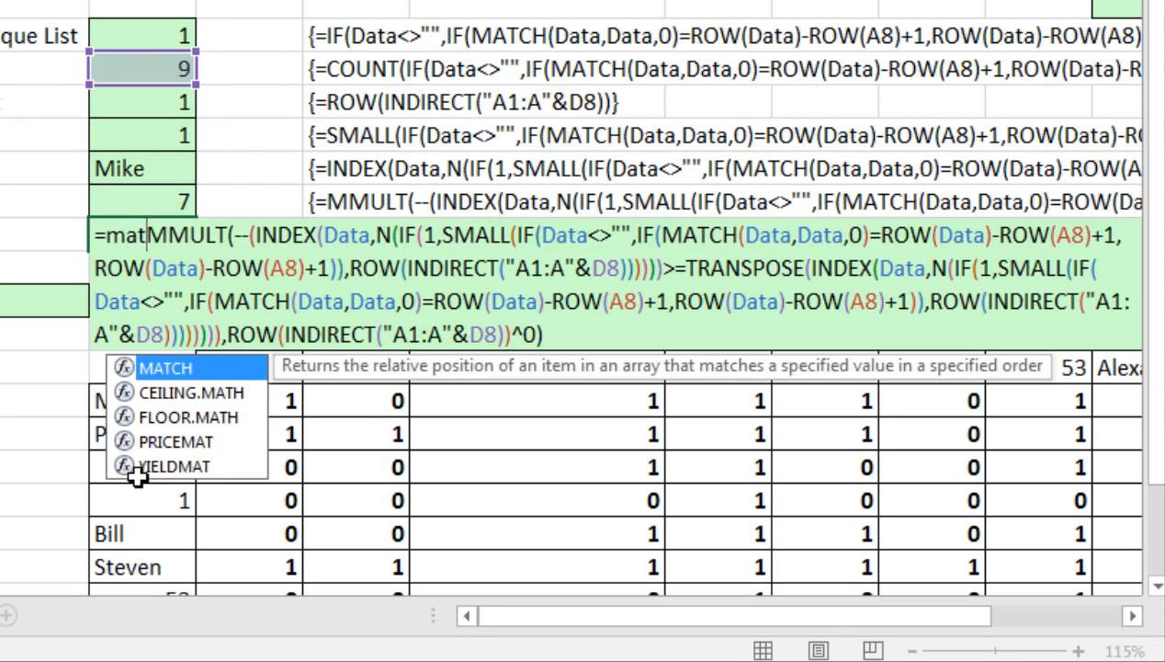
{"action": "key", "text": "Tab"}
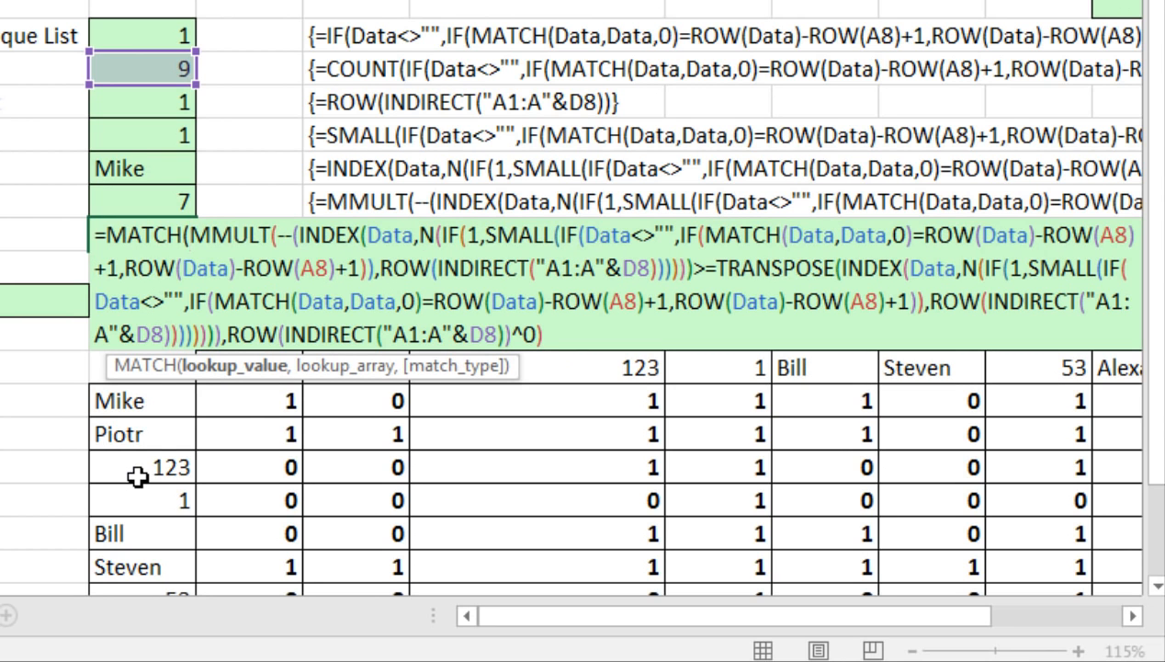
{"action": "left_click", "coordinate": [203, 367]}
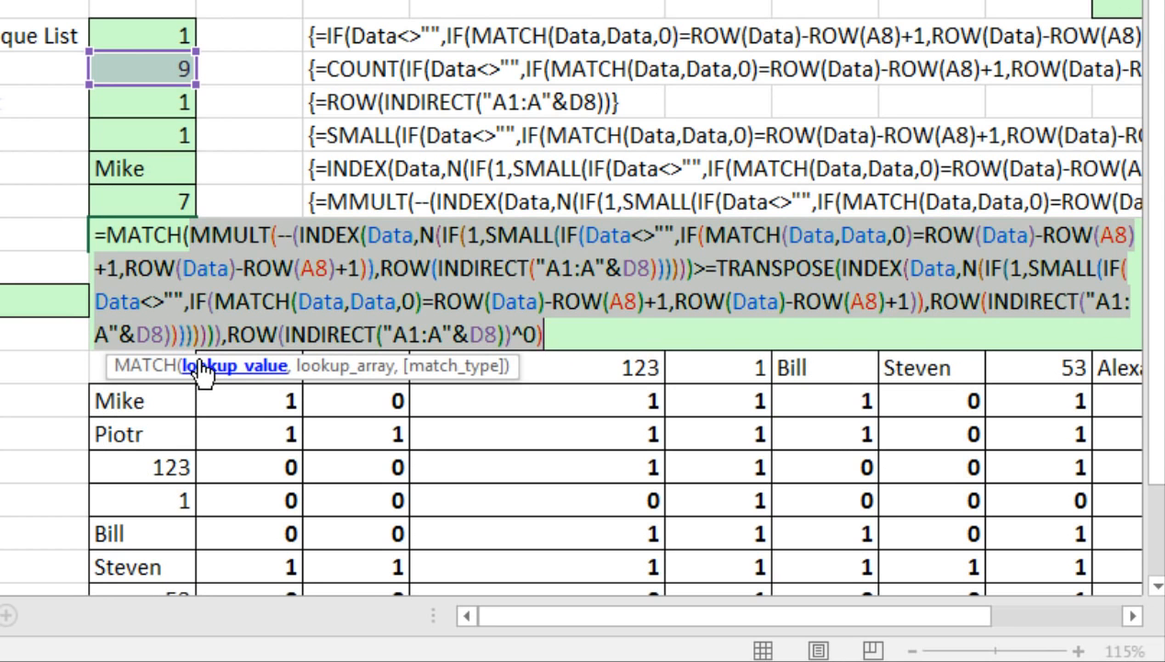
{"action": "left_click", "coordinate": [191, 238]}
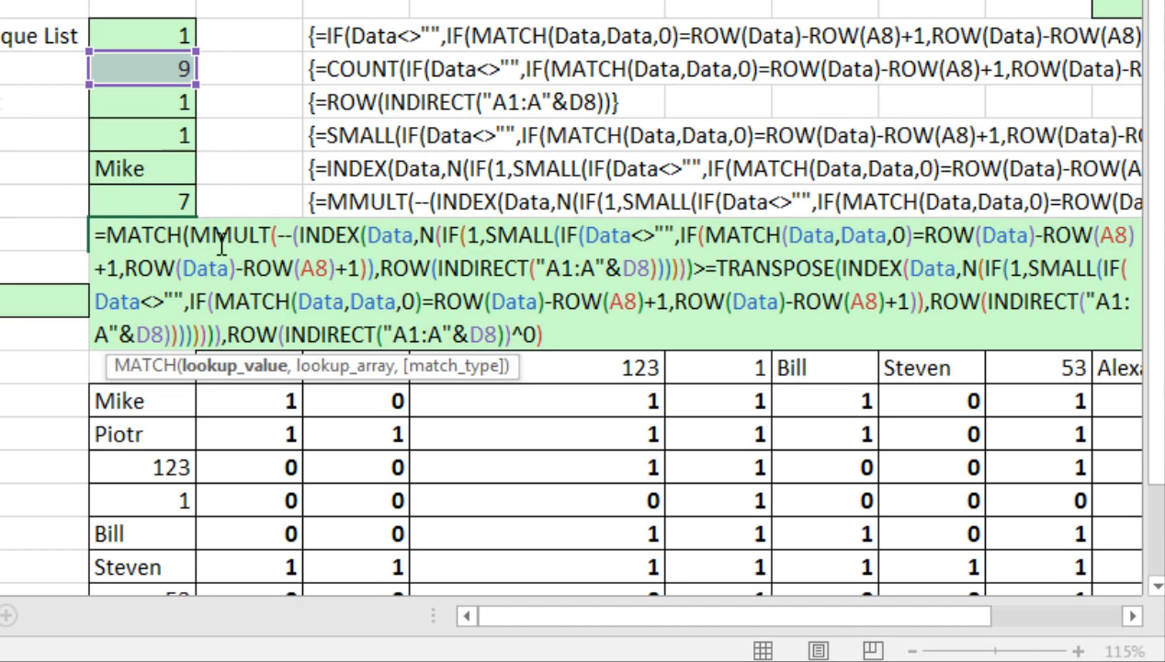
{"action": "type", "text": ","}
{"action": "key", "text": "Left"}
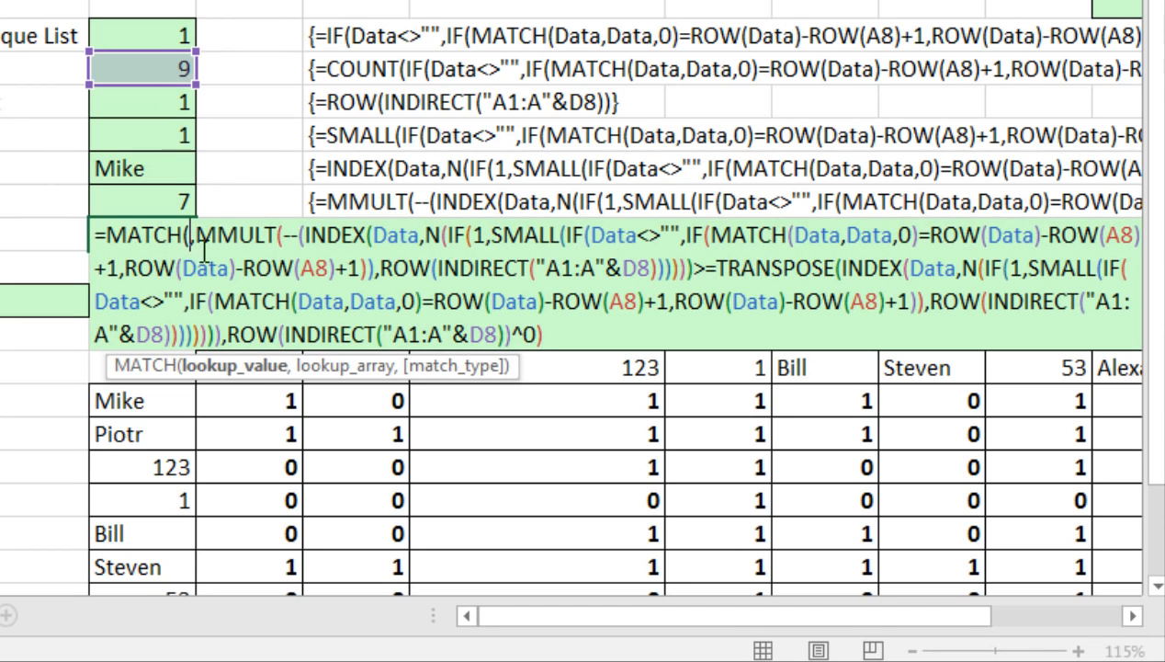
{"action": "key", "text": "ctrl+v"}
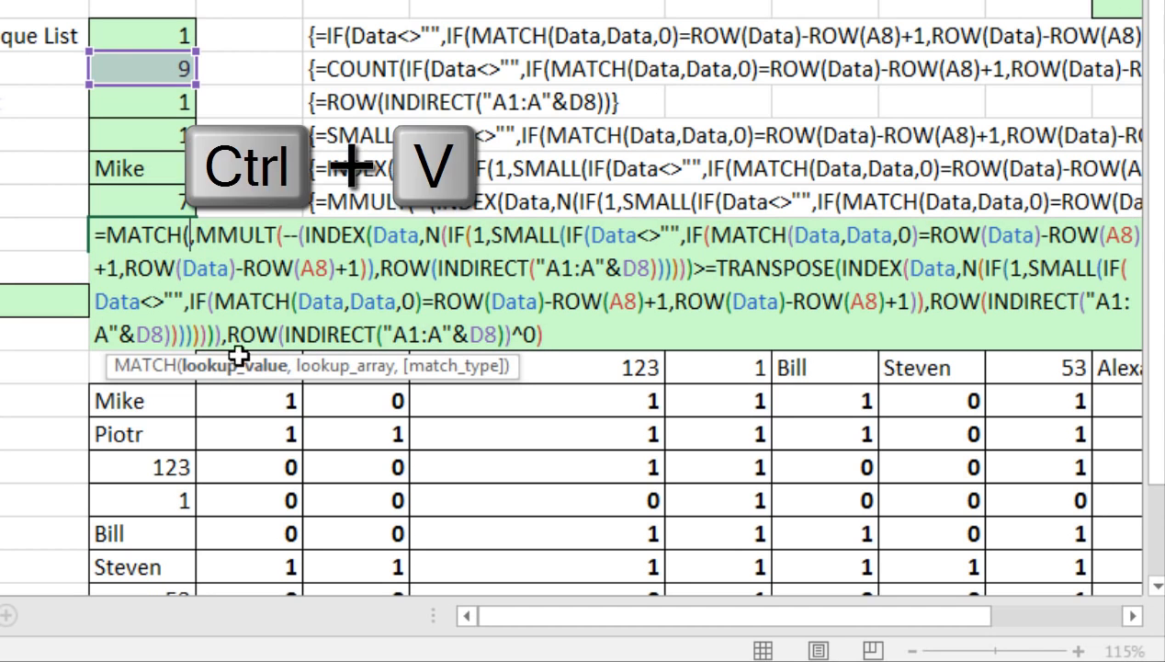
Check MATCH's lookup_value and lookup_array arguments in D13, then add match type 0 and close the parenthesis.
{"action": "left_click", "coordinate": [244, 366]}
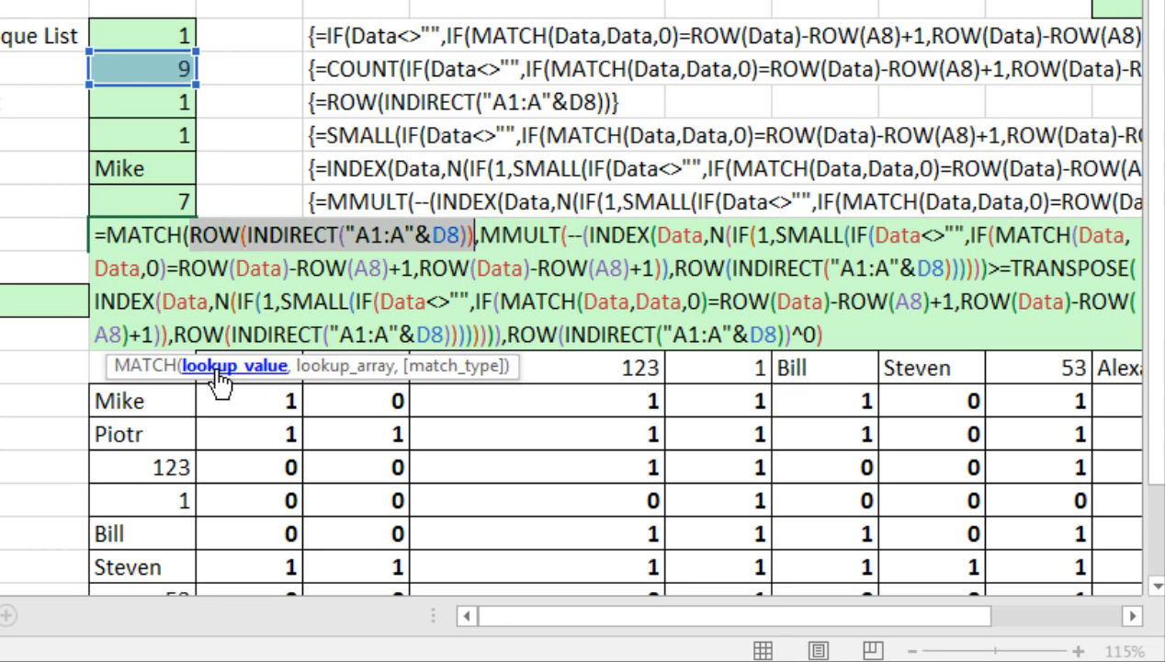
{"action": "left_click", "coordinate": [329, 368]}
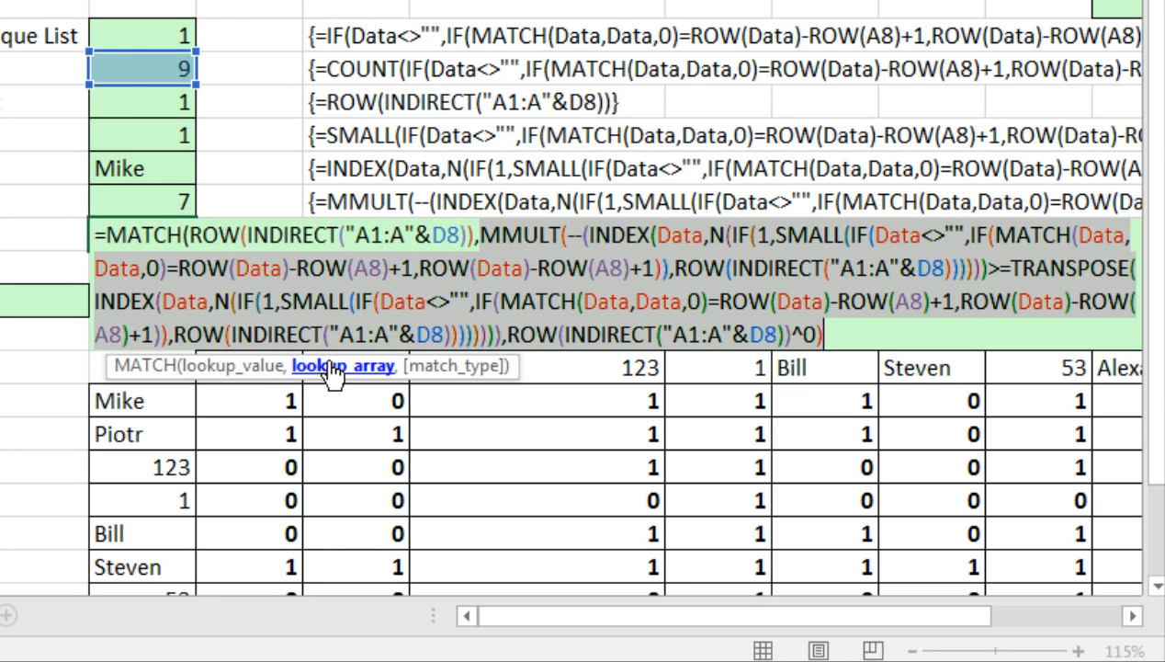
{"action": "left_click", "coordinate": [845, 333]}
{"action": "type", "text": ","}
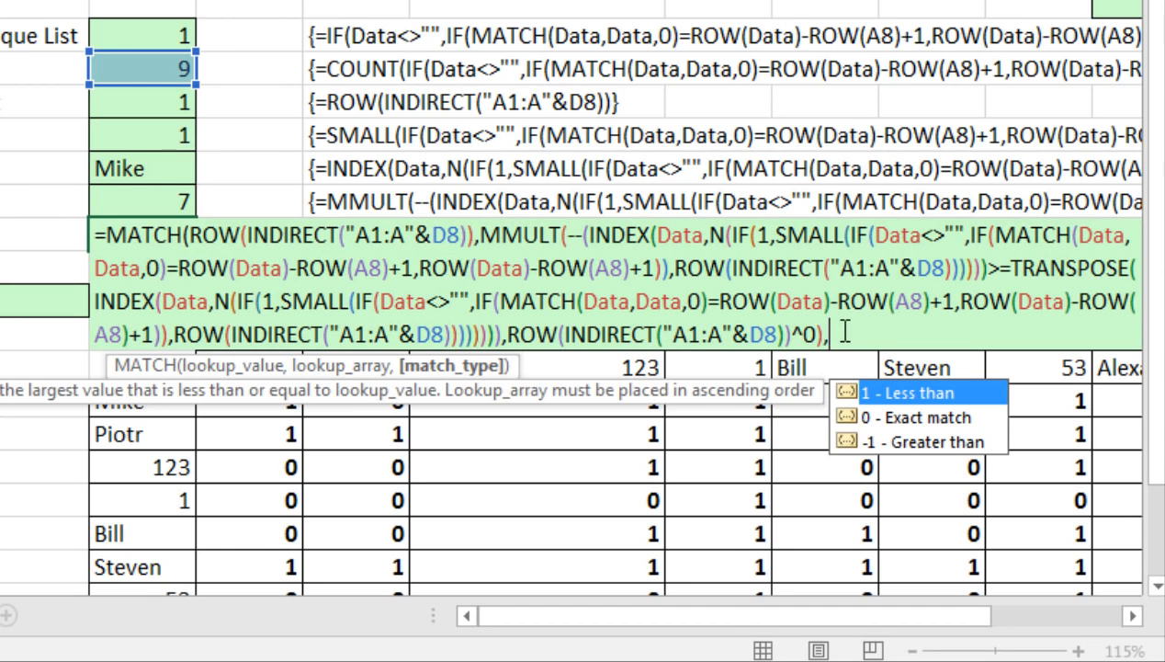
{"action": "type", "text": "0"}
{"action": "left_click", "coordinate": [867, 330]}
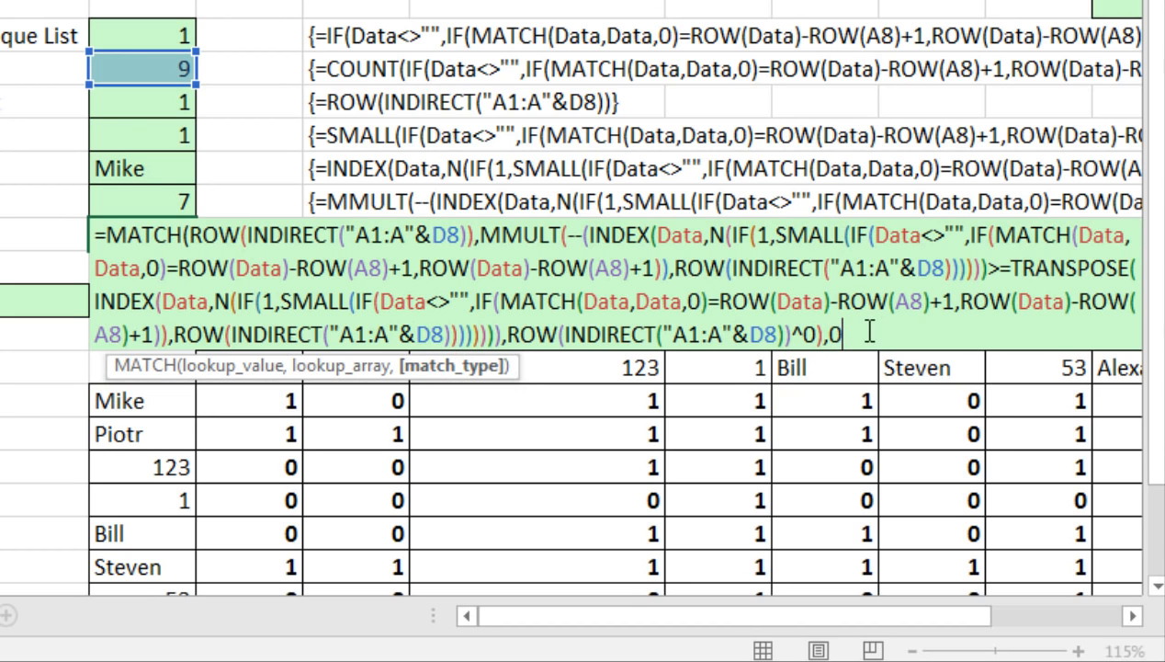
{"action": "type", "text": ")"}
Evaluate the D13 MATCH formula to check it, restore and copy it, and enter it as an array formula.
{"action": "key", "text": "F9"}
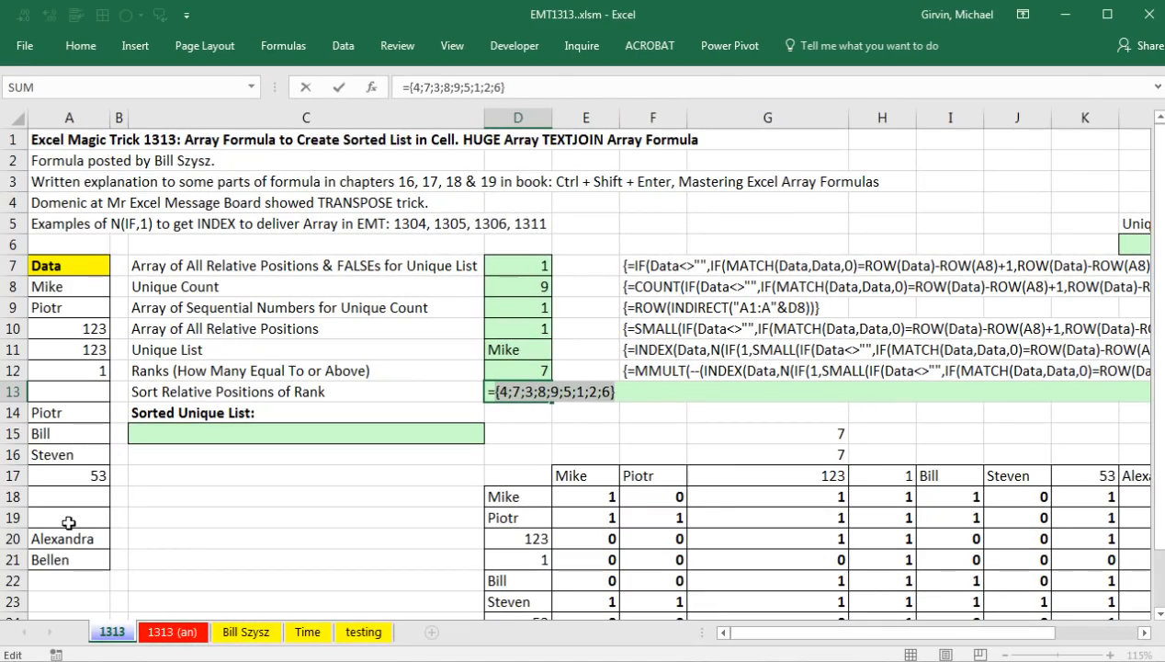
{"action": "key", "text": "ctrl+z"}
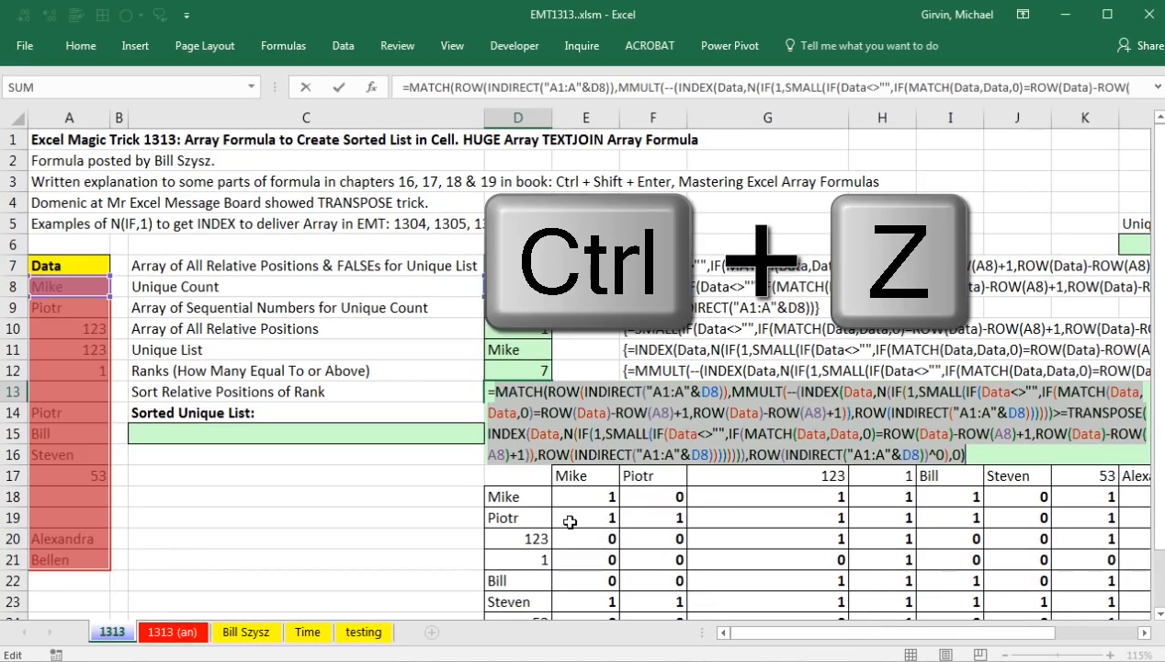
{"action": "key", "text": "ctrl+c"}
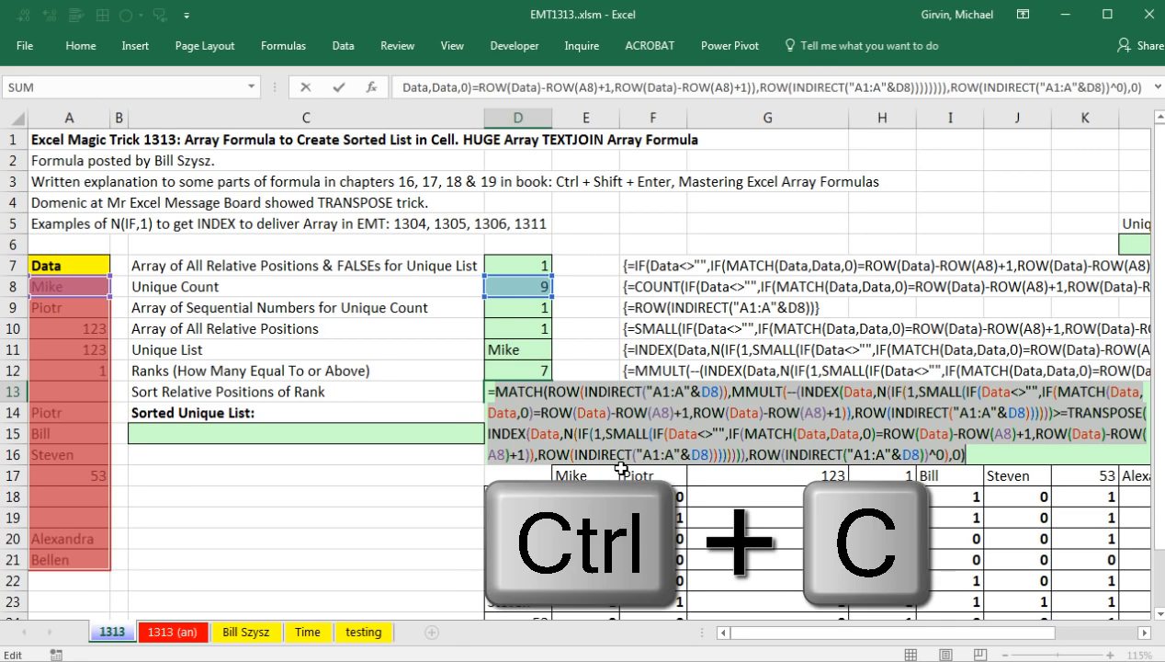
{"action": "key", "text": "ctrl+shift+Return"}
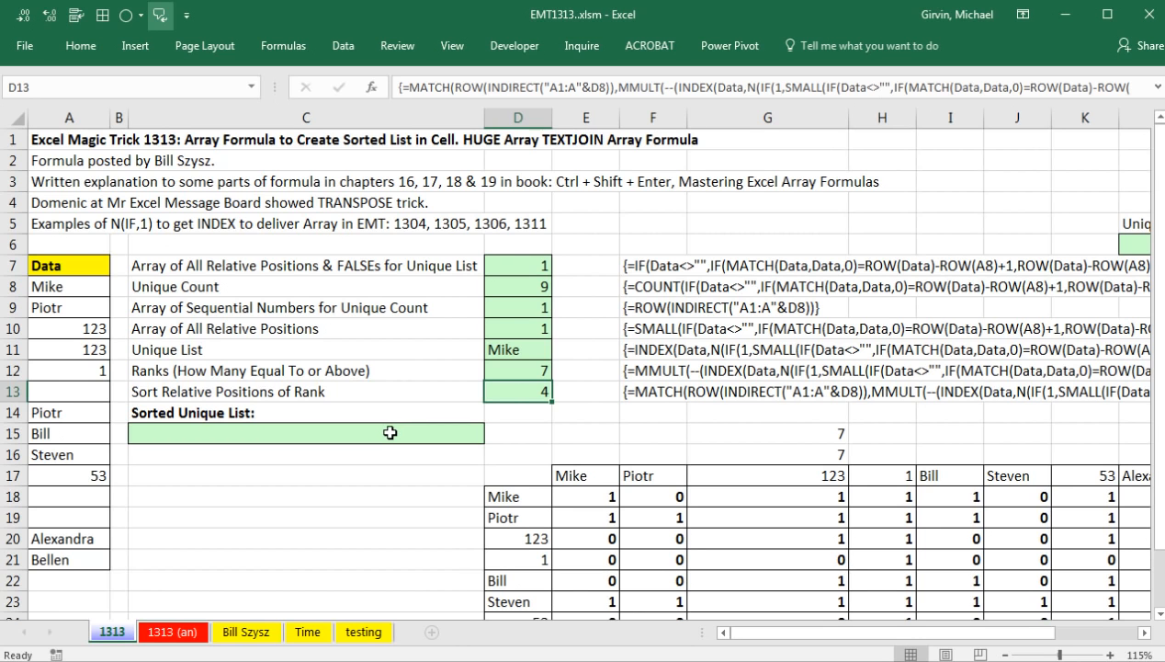
Review the MATCH formula in D13 and the INDEX formula in D11 without changing them.
{"action": "double_click", "coordinate": [517, 394]}
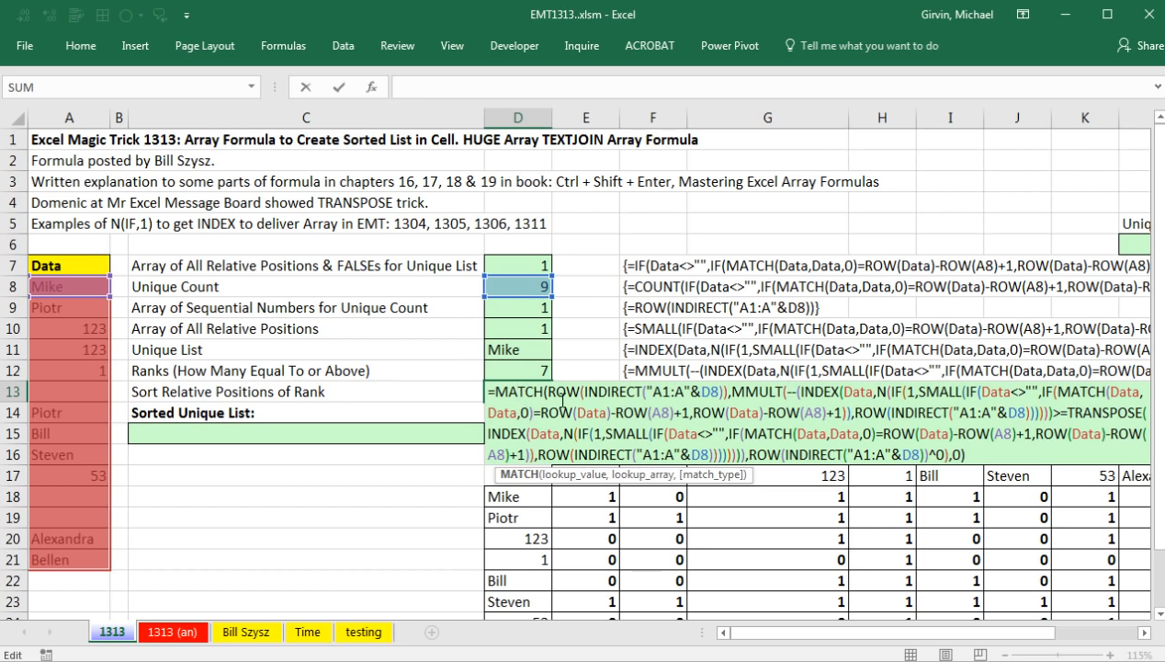
{"action": "key", "text": "Escape"}
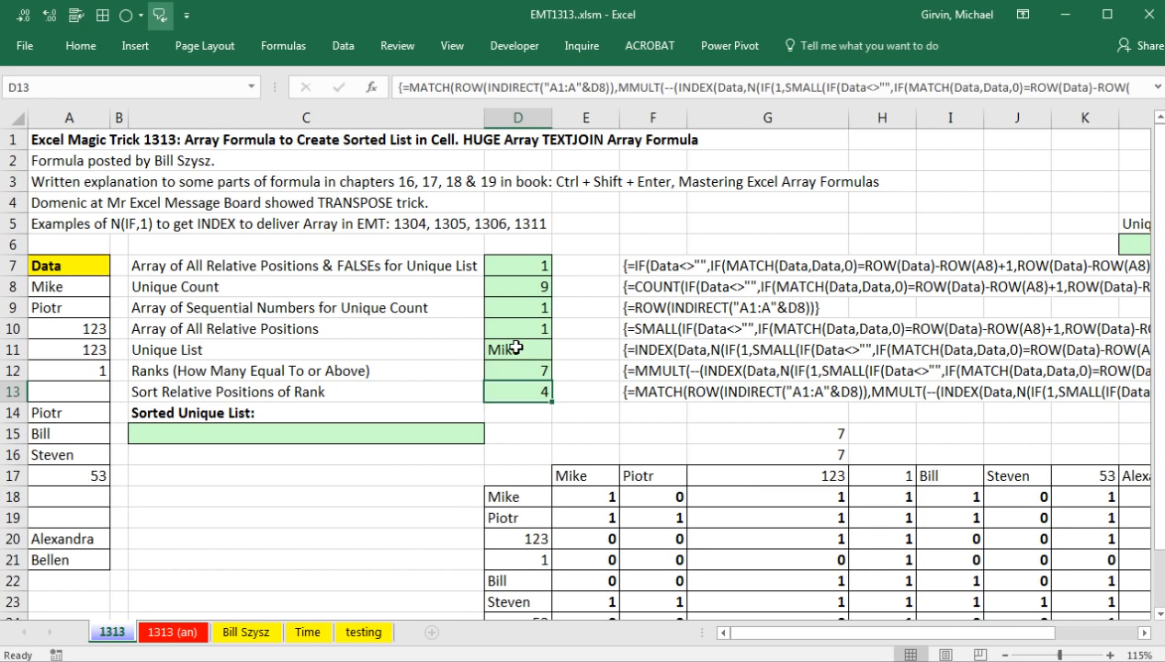
{"action": "double_click", "coordinate": [517, 347]}
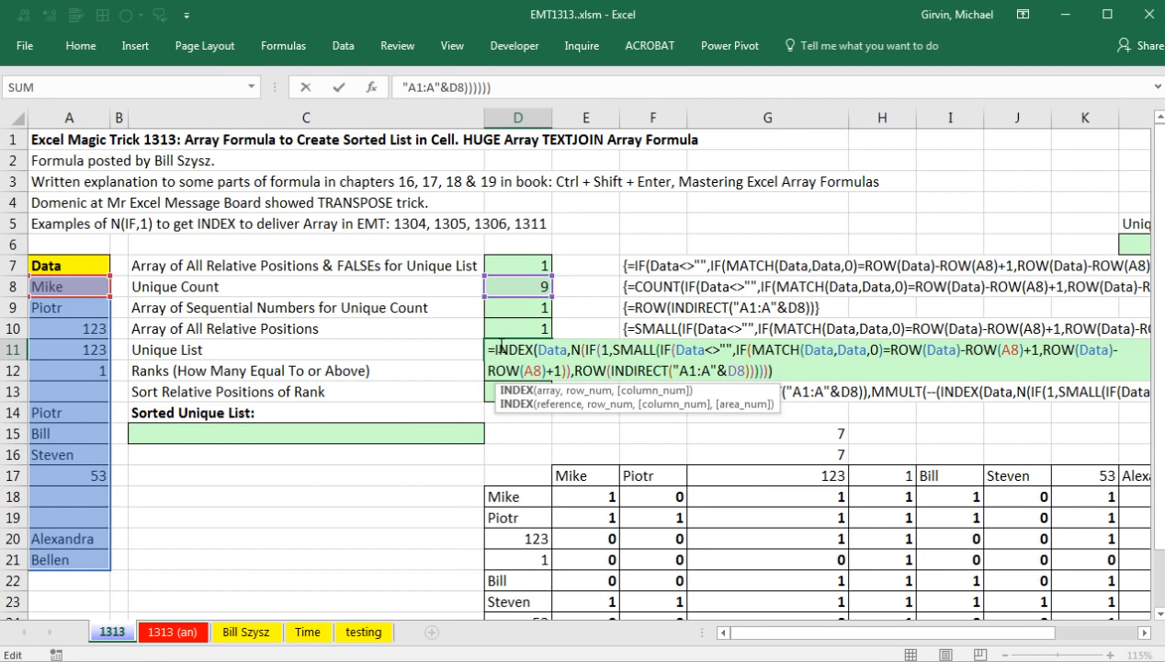
{"action": "key", "text": "Escape"}
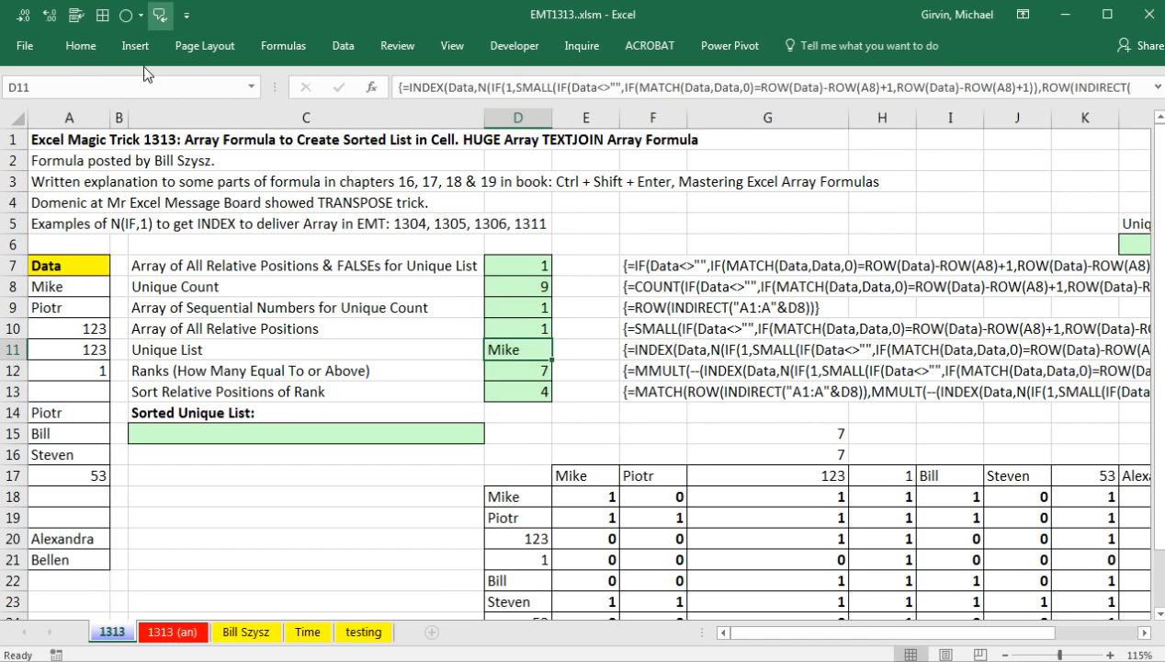
Show the Office Clipboard and clear all of its collected items.
{"action": "left_click", "coordinate": [81, 46]}
{"action": "left_click", "coordinate": [67, 137]}
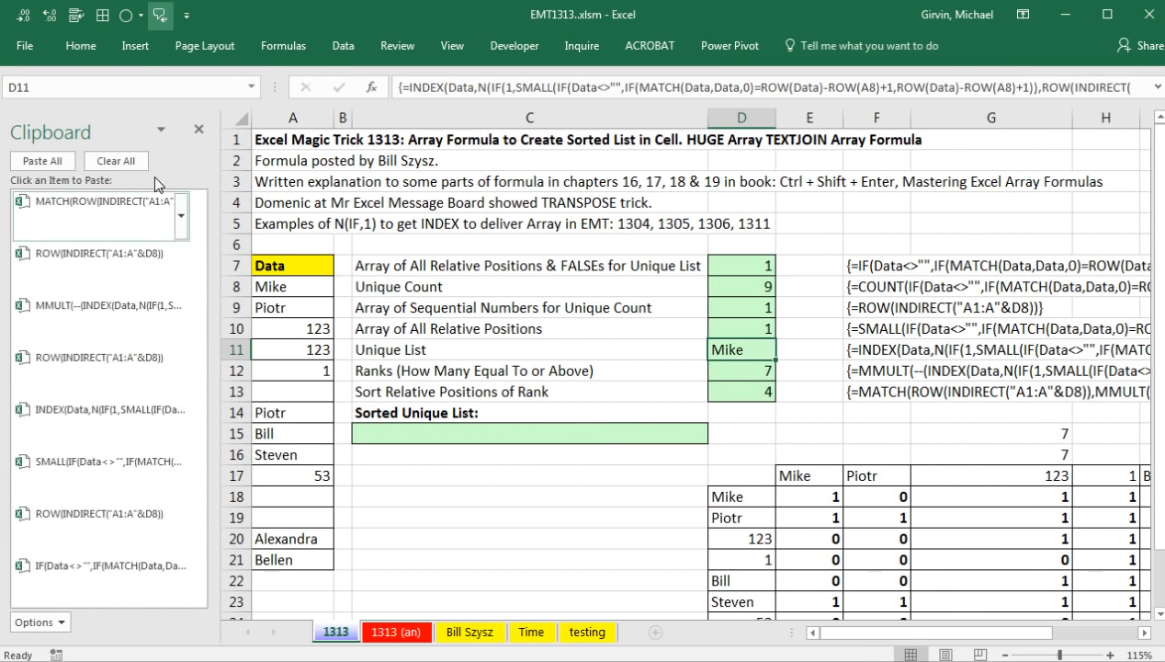
{"action": "left_click", "coordinate": [129, 164]}
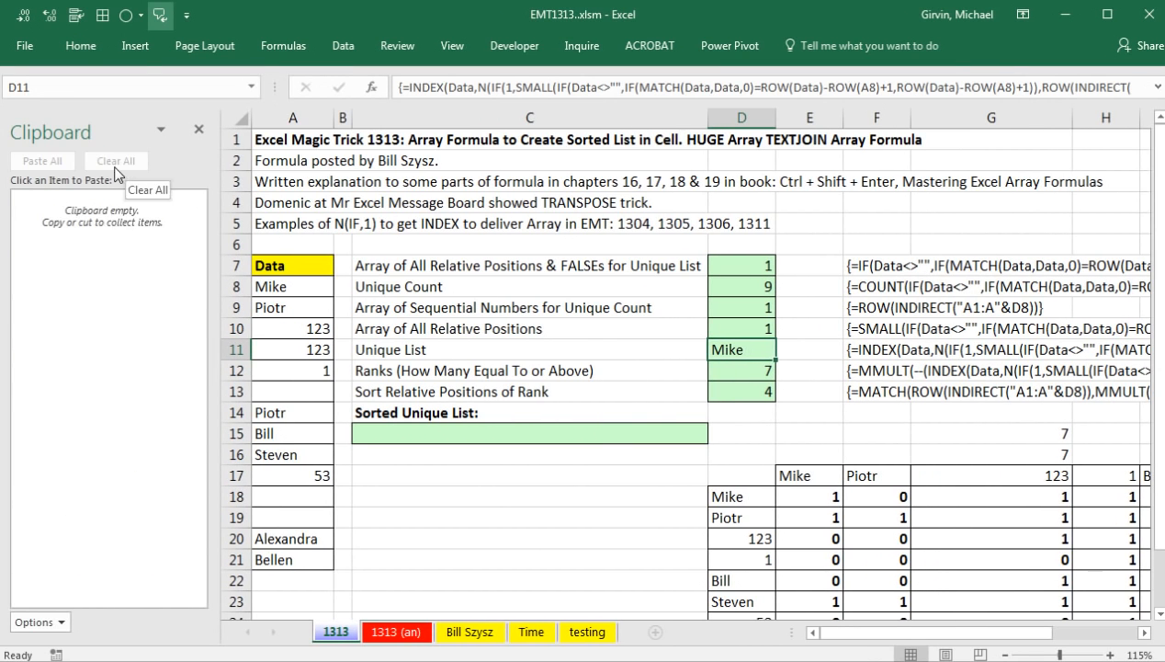
Copy the INDEX formula text from D11 and the MATCH formula text from D13, leaving out their equals signs.
{"action": "double_click", "coordinate": [738, 349]}
{"action": "left_click_drag", "start_coordinate": [719, 350], "coordinate": [828, 397]}
{"action": "key", "text": "ctrl+c"}
{"action": "key", "text": "Escape"}
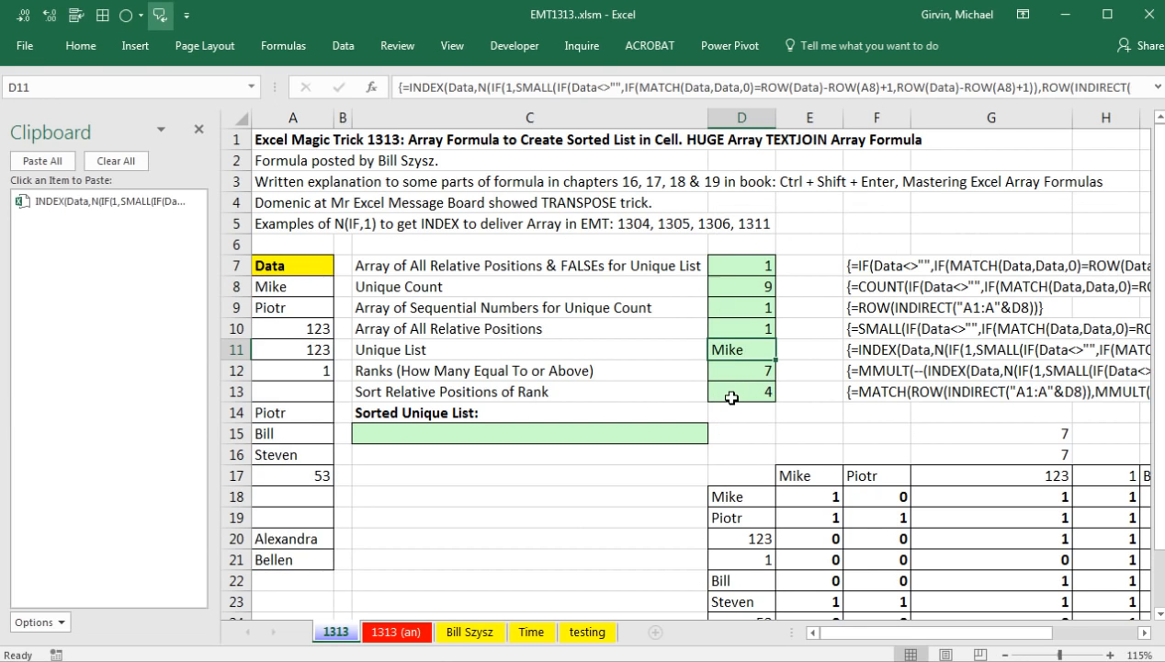
{"action": "double_click", "coordinate": [735, 391]}
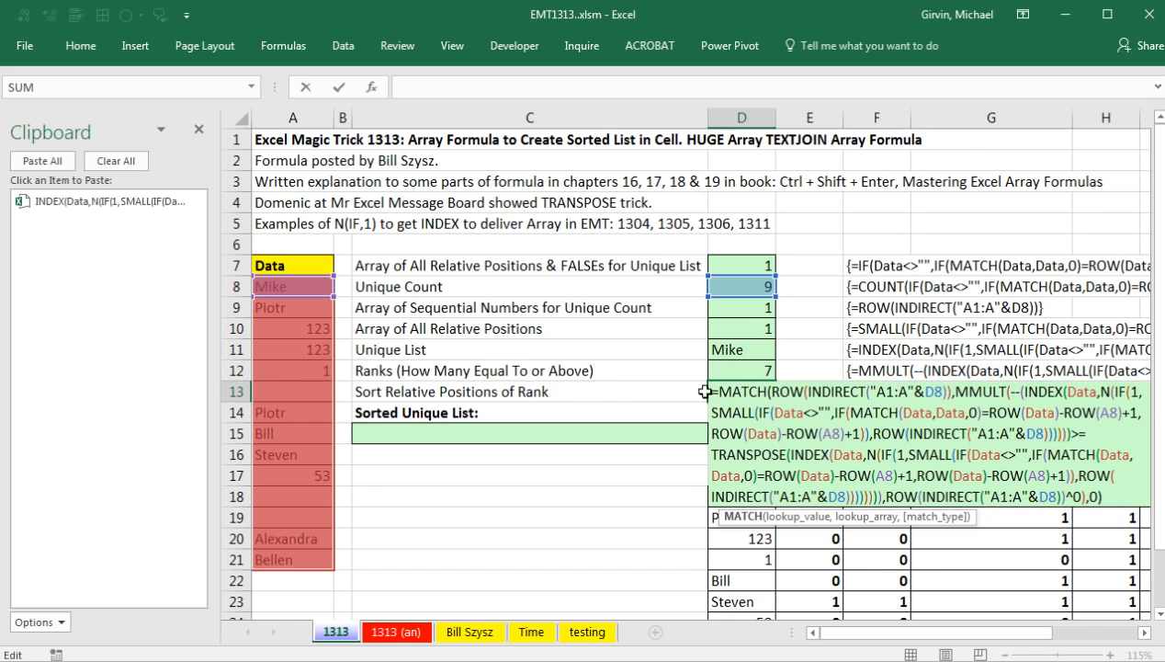
{"action": "left_click_drag", "start_coordinate": [722, 392], "coordinate": [1141, 514]}
{"action": "key", "text": "ctrl+c"}
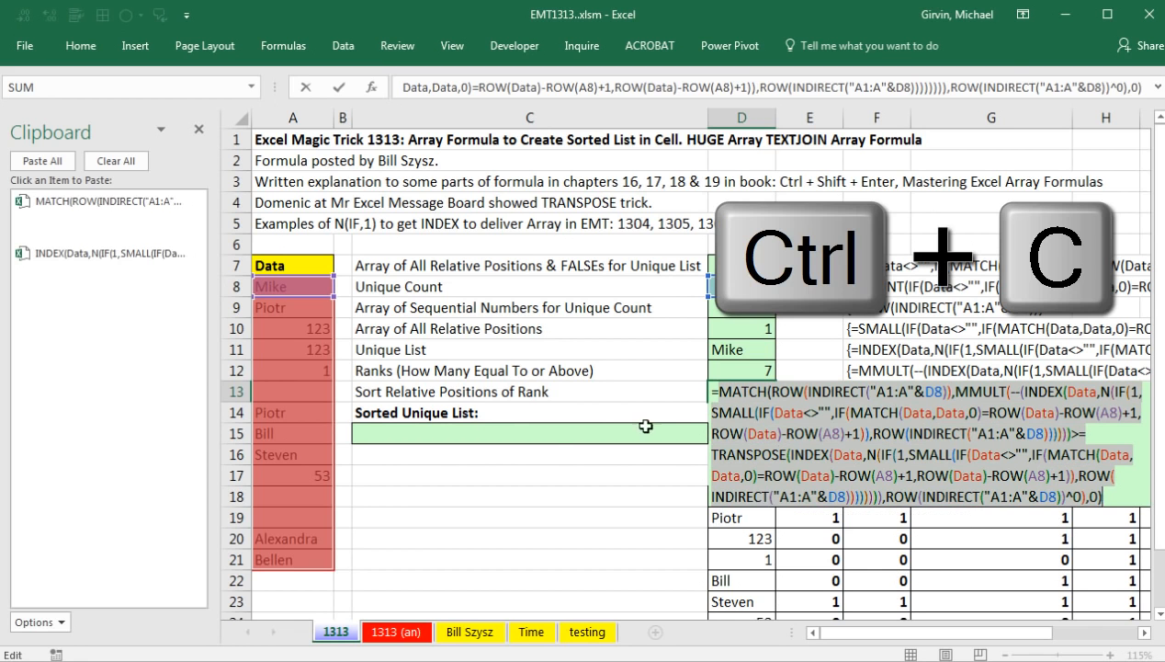
Start an INDEX formula in C15 with the copied D11 INDEX formula as its array argument, followed by a comma.
{"action": "left_click", "coordinate": [570, 432]}
{"action": "type", "text": "=in"}
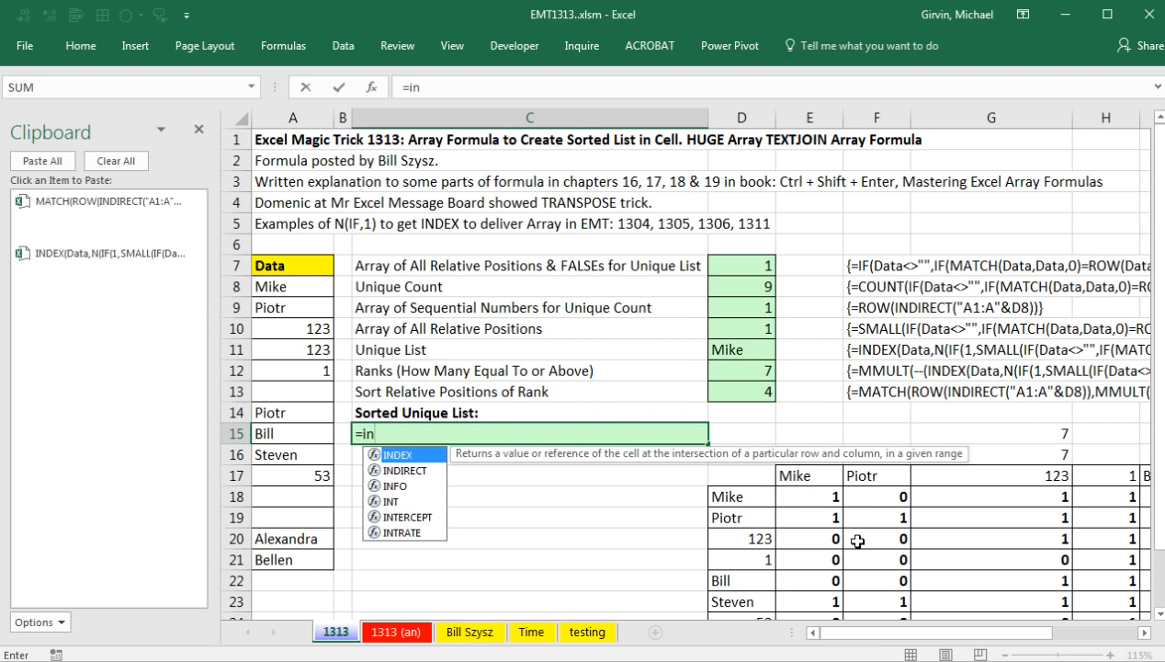
{"action": "key", "text": "Tab"}
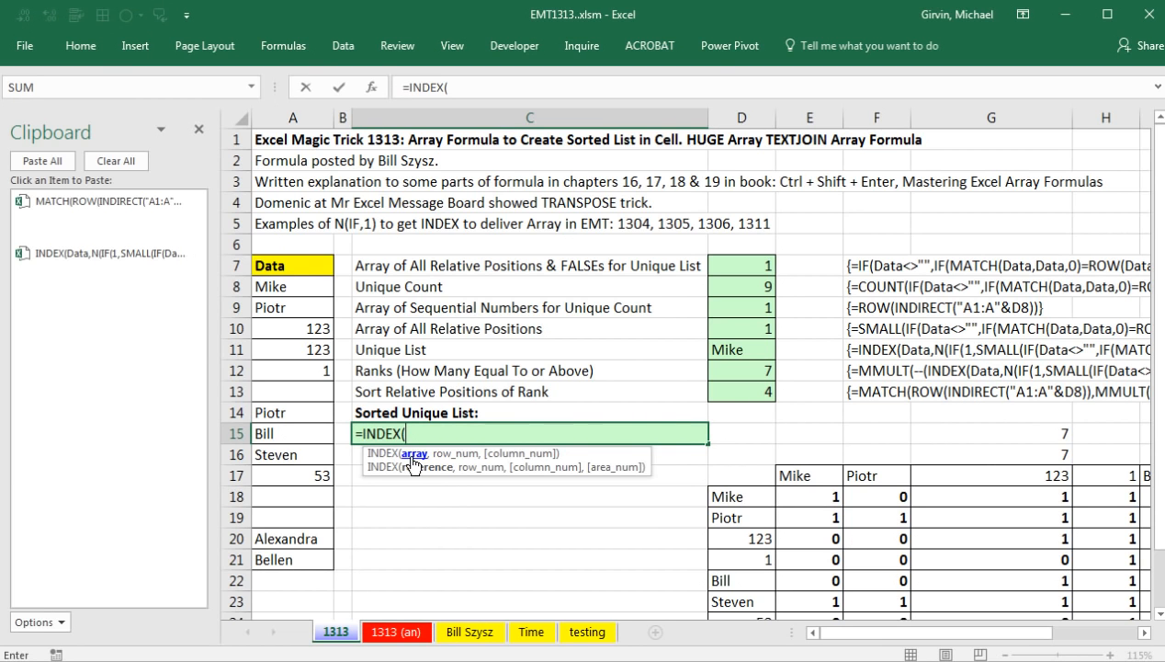
{"action": "left_click", "coordinate": [107, 273]}
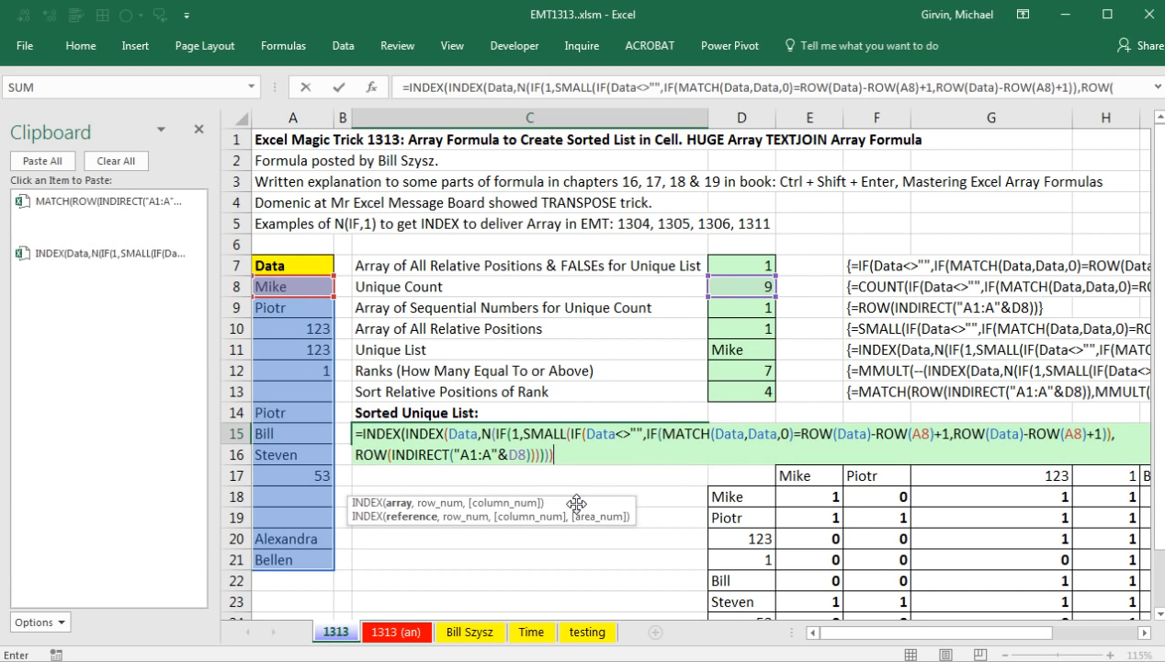
{"action": "left_click", "coordinate": [401, 506]}
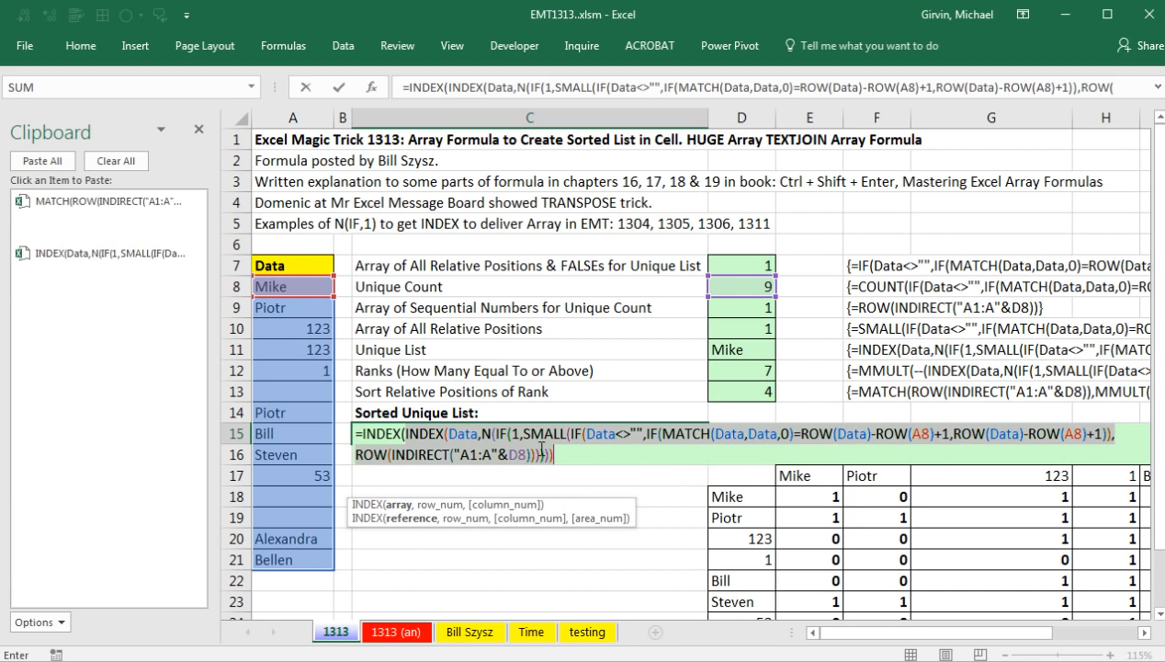
{"action": "left_click", "coordinate": [561, 452]}
{"action": "type", "text": ","}
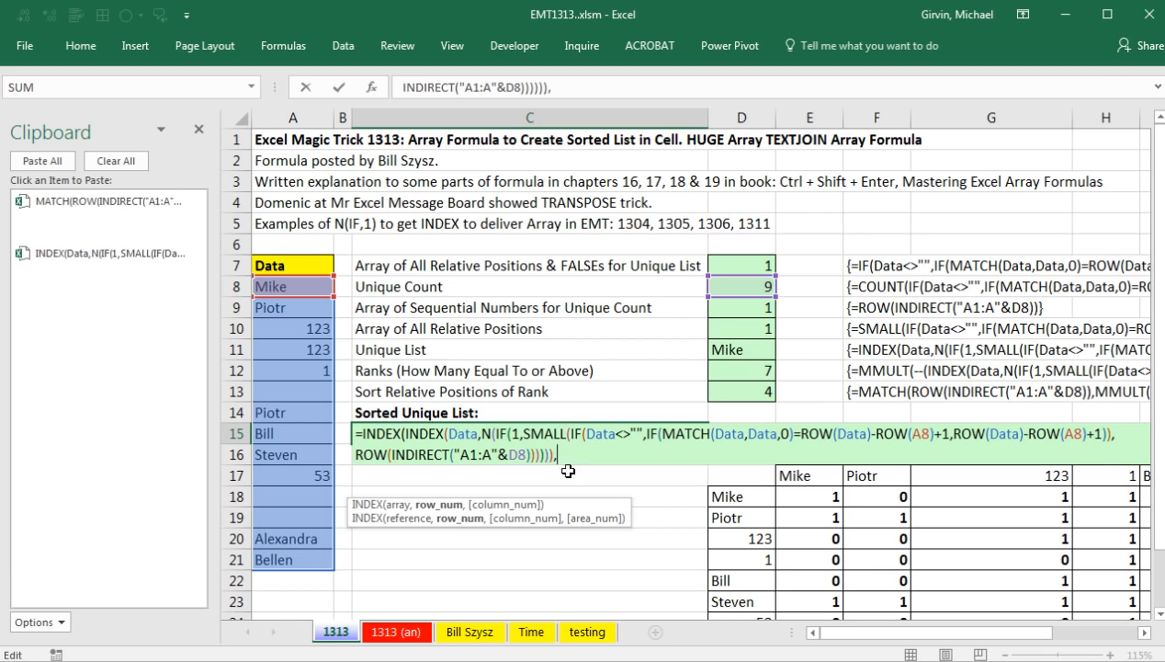
Paste the copied D13 MATCH formula as the outer INDEX's row_num in C15 and insert N(IF(1, before it.
{"action": "left_click", "coordinate": [100, 214]}
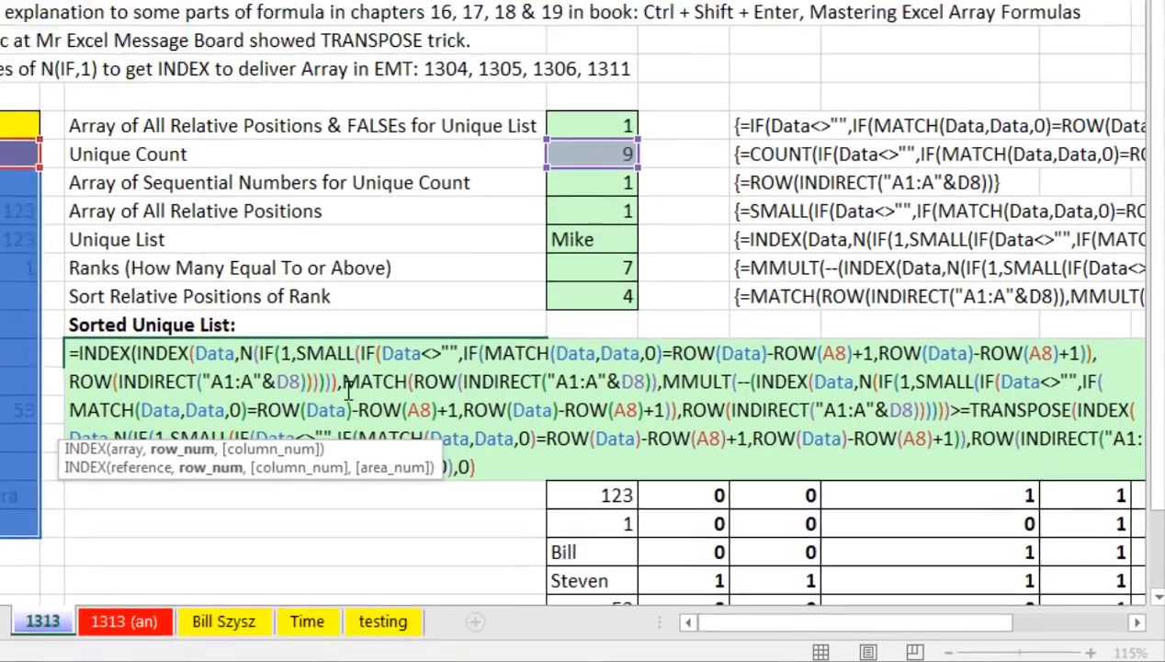
{"action": "type", "text": "N("}
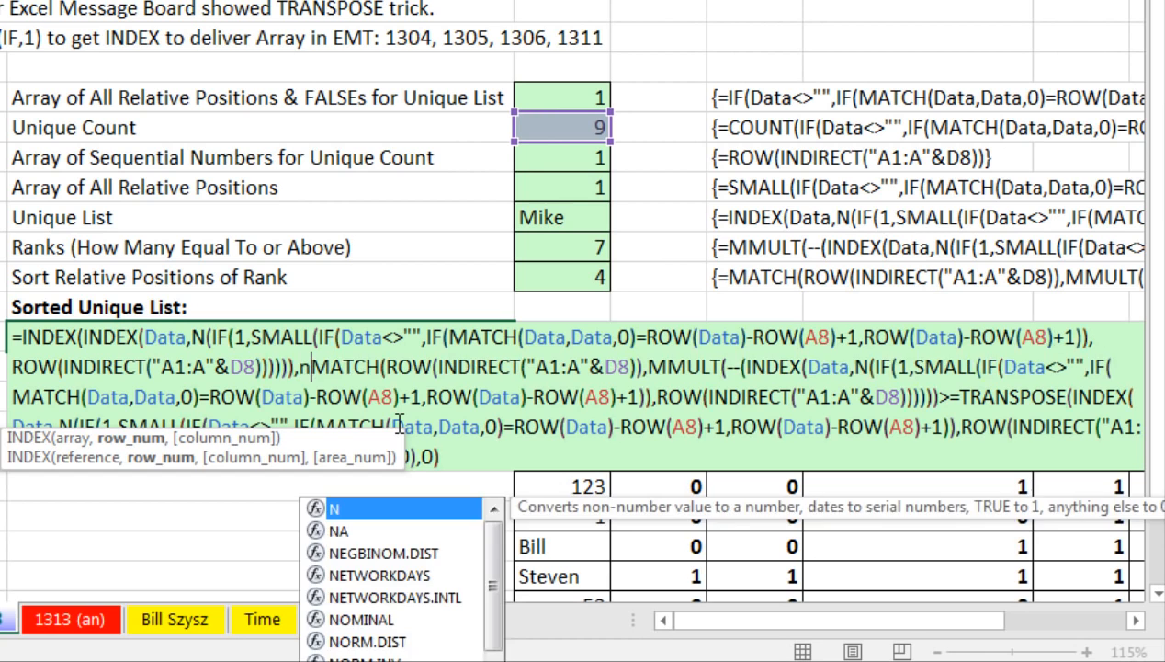
{"action": "type", "text": "IF("}
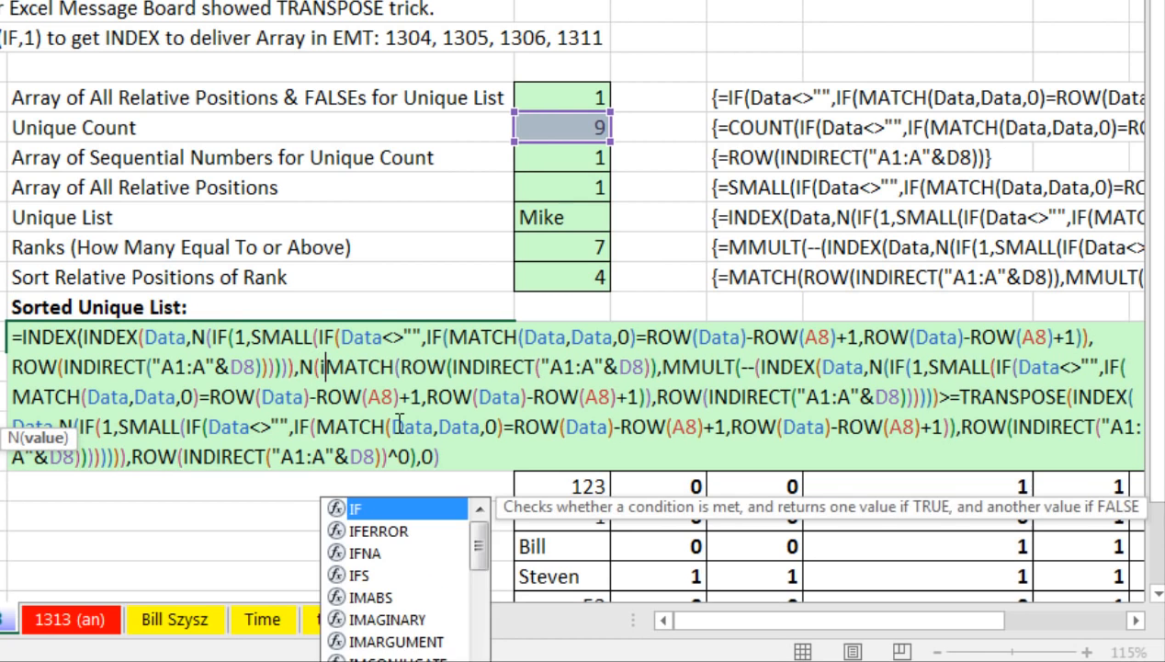
{"action": "type", "text": "1"}
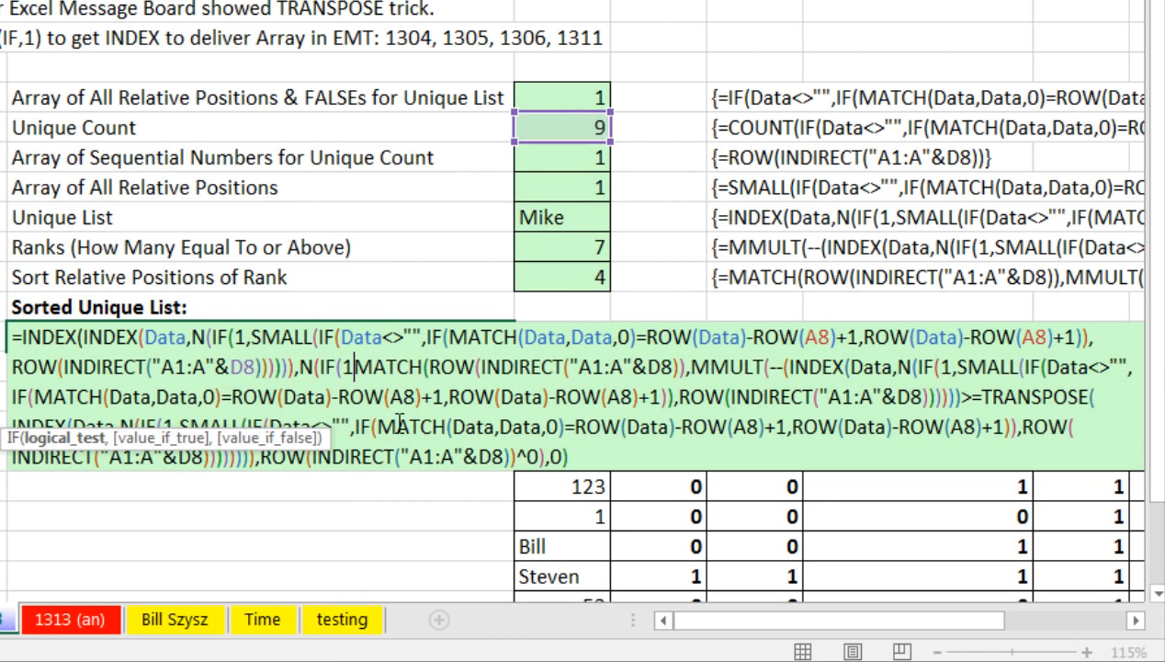
{"action": "type", "text": ","}
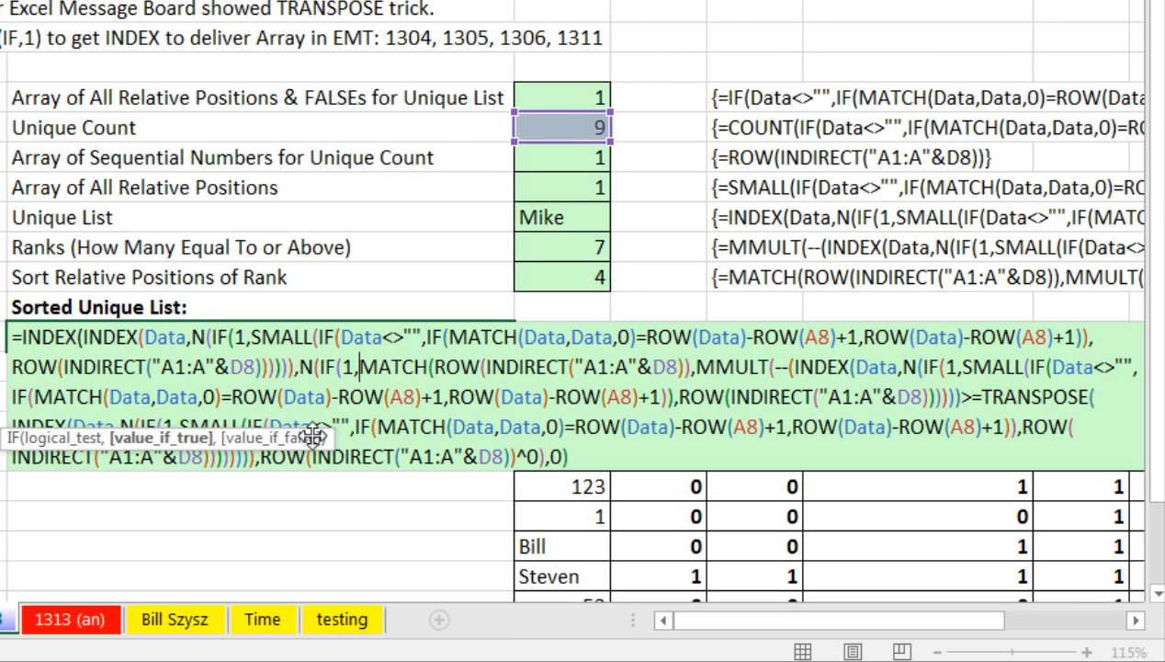
Check IF's value_if_true and logical_test arguments in C15, then close the IF and N parentheses after MATCH.
{"action": "left_click", "coordinate": [336, 432]}
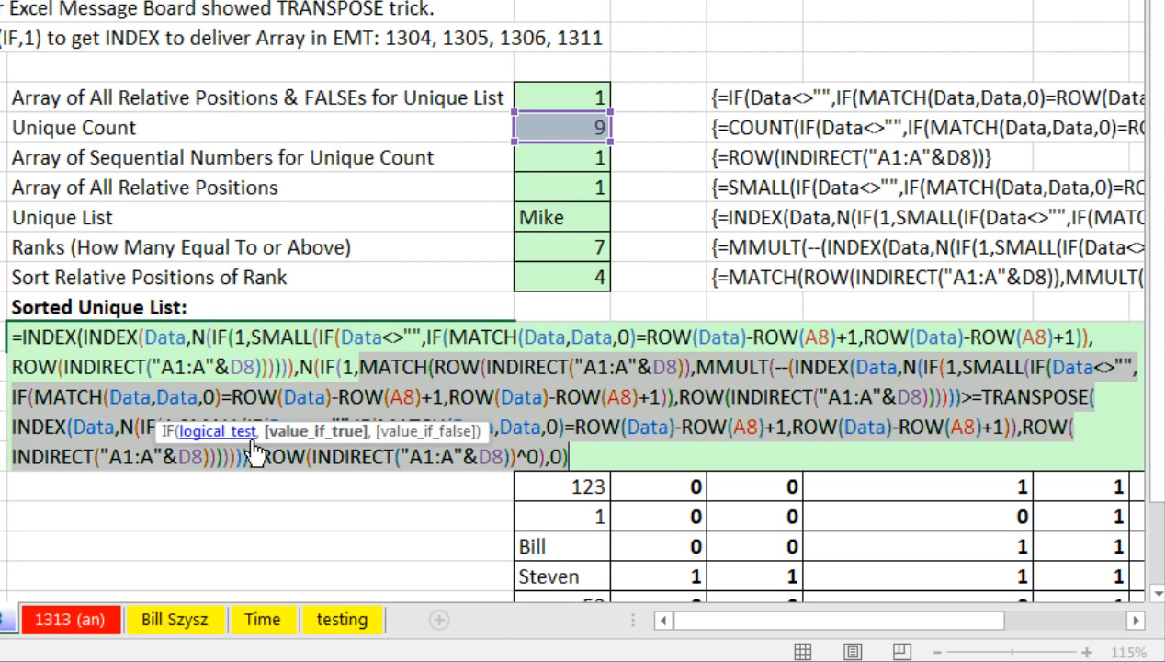
{"action": "left_click", "coordinate": [226, 438]}
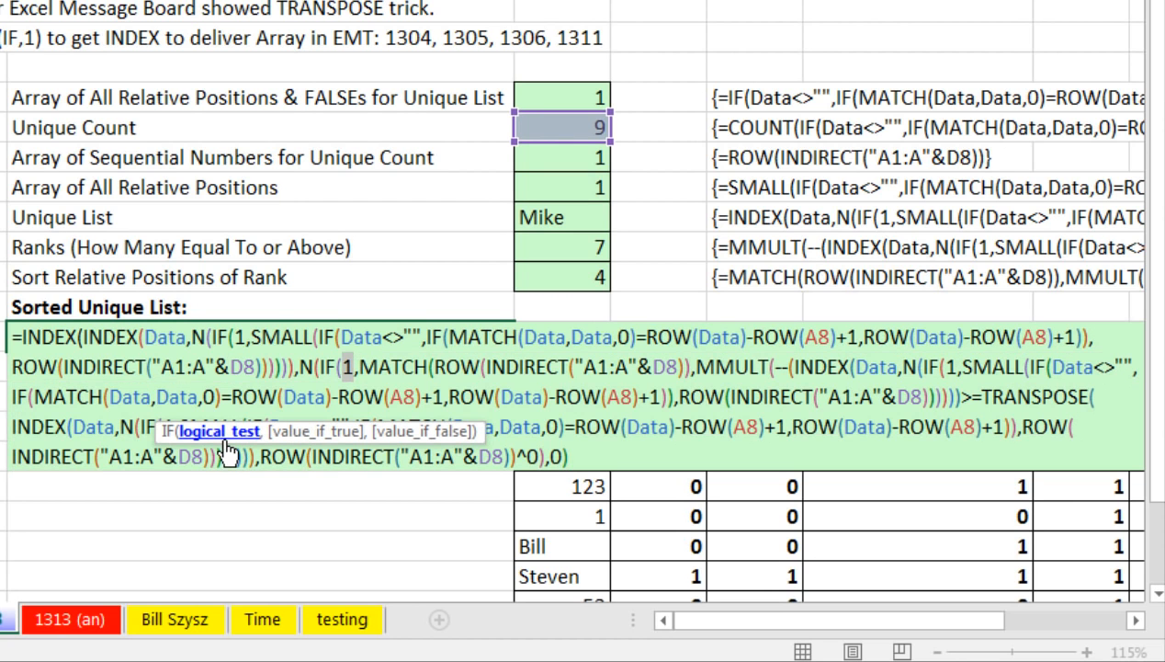
{"action": "left_click", "coordinate": [580, 457]}
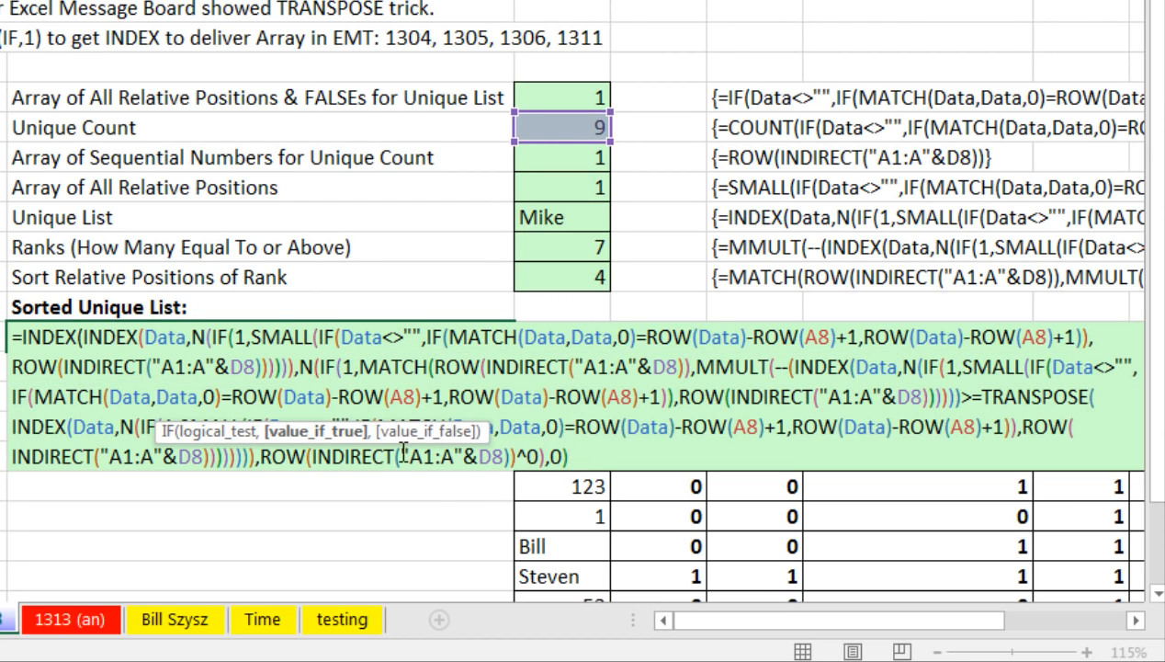
{"action": "type", "text": ")"}
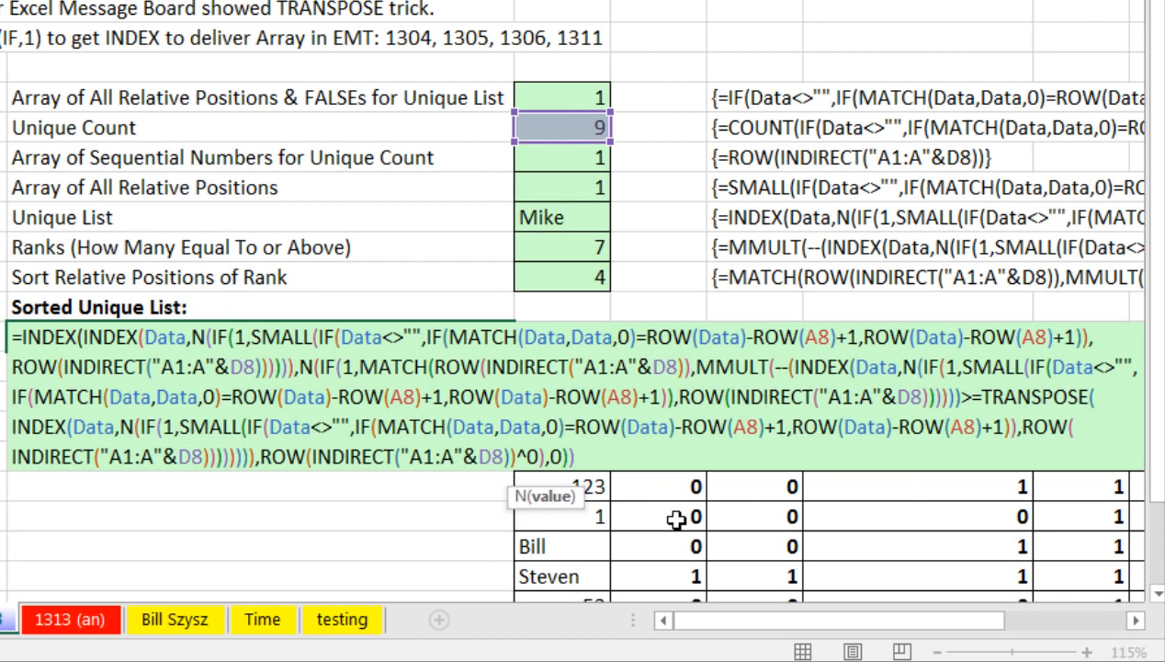
{"action": "type", "text": ")"}
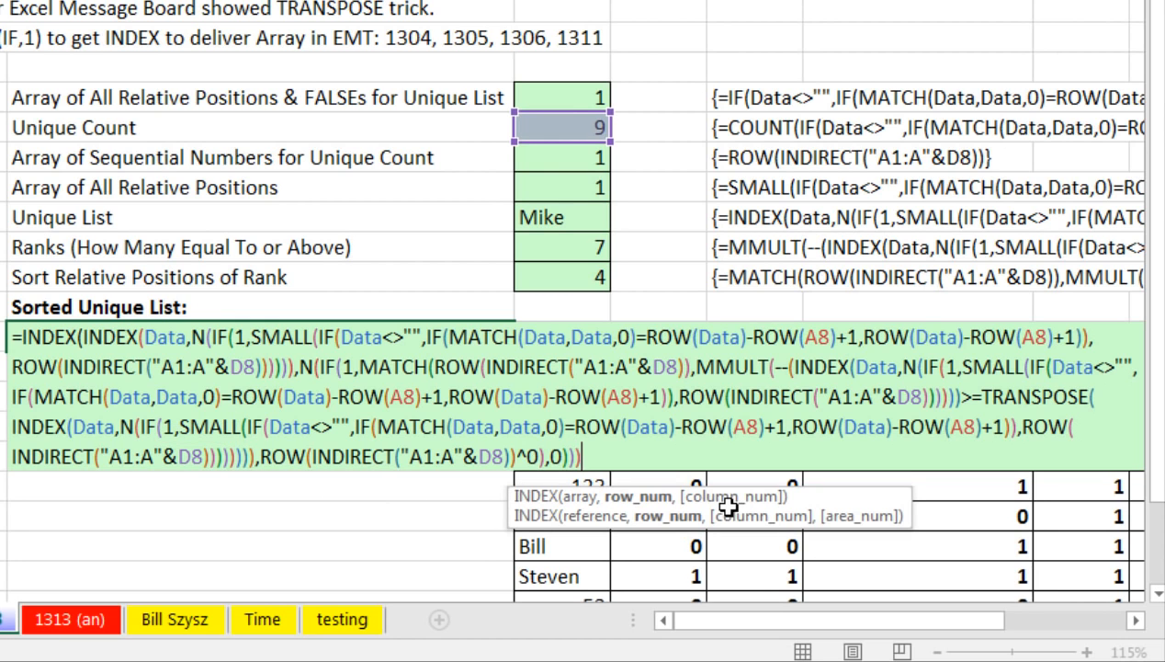
Close the outer INDEX in C15 after checking its row_num argument, then evaluate the whole formula and undo the evaluation.
{"action": "left_click", "coordinate": [651, 497]}
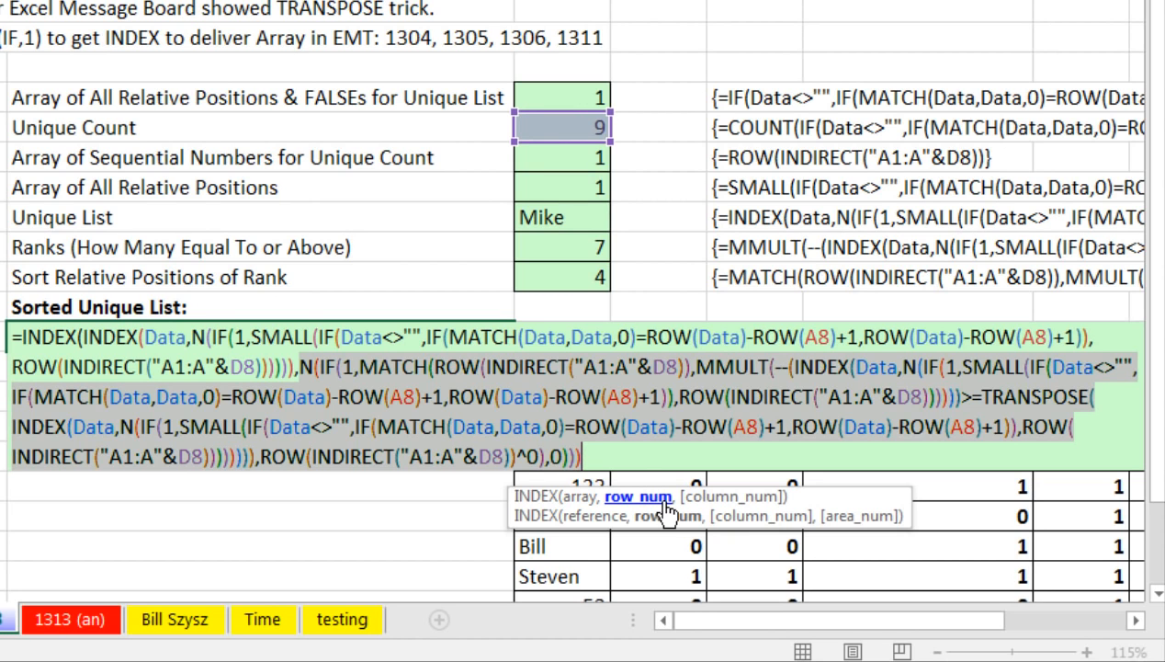
{"action": "left_click", "coordinate": [631, 452]}
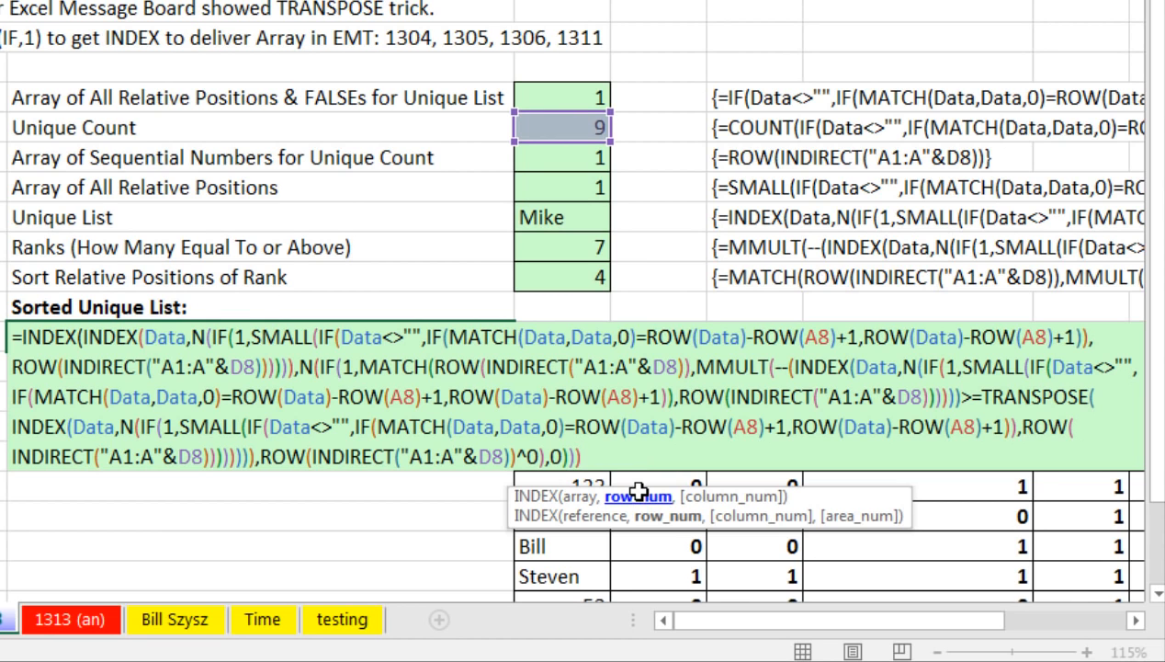
{"action": "type", "text": ")"}
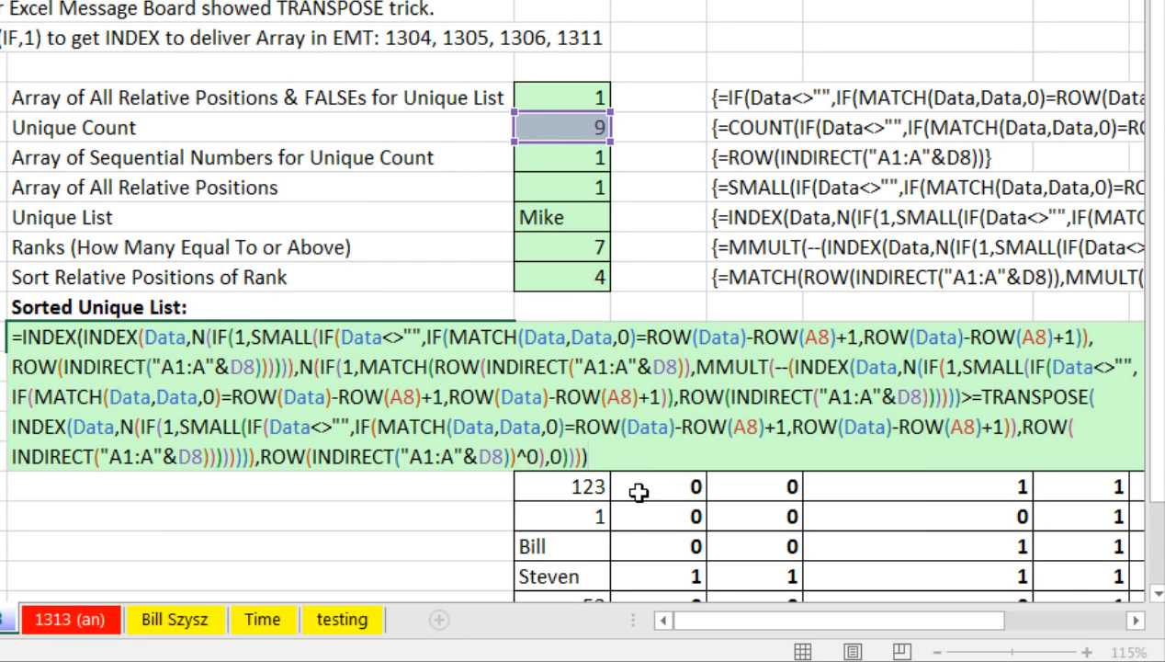
{"action": "key", "text": "F9"}
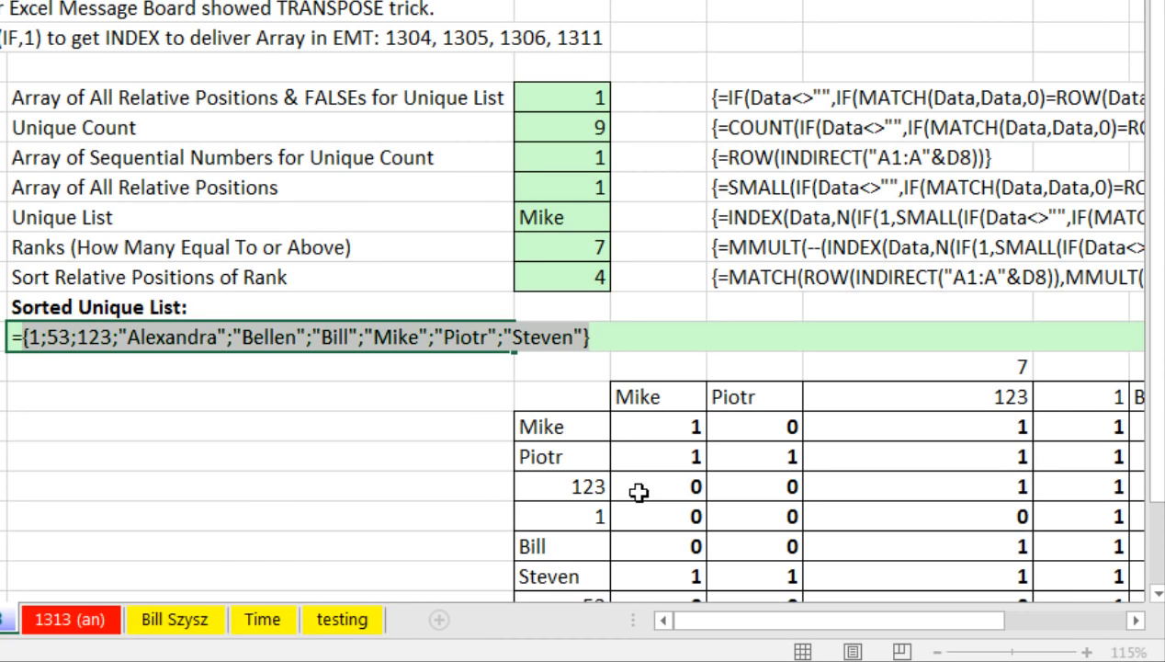
{"action": "key", "text": "ctrl+z"}
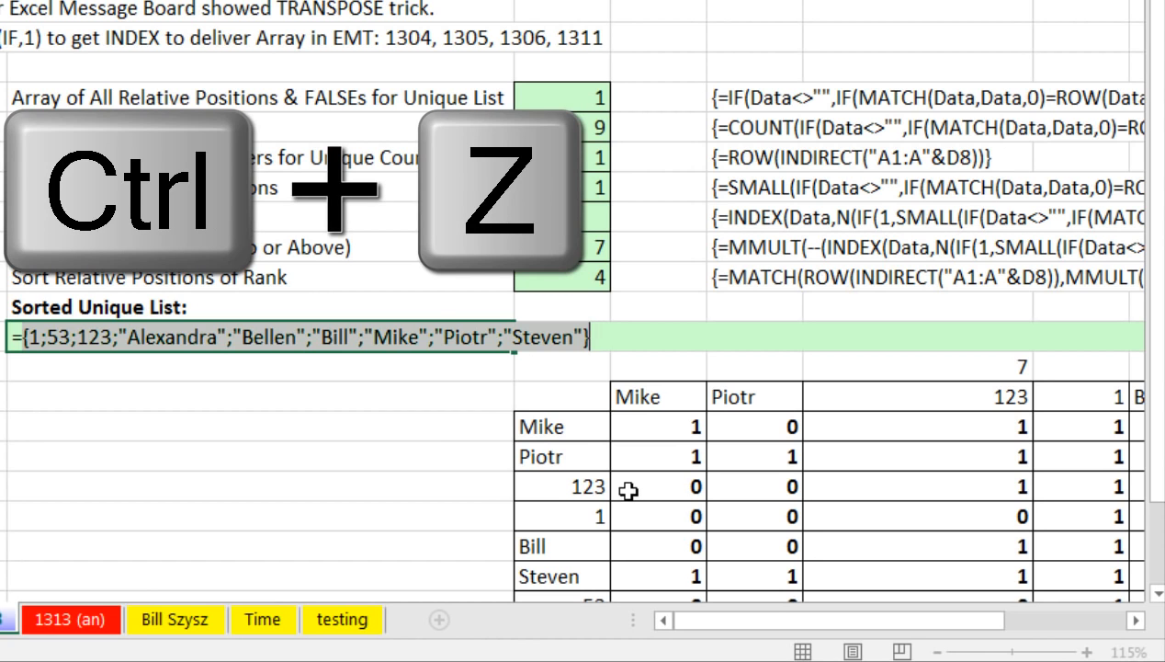
Wrap the INDEX formula in C15 with TEXTJOIN, using ", " as the delimiter and leaving the ignore_empty argument blank.
{"action": "left_click", "coordinate": [23, 339]}
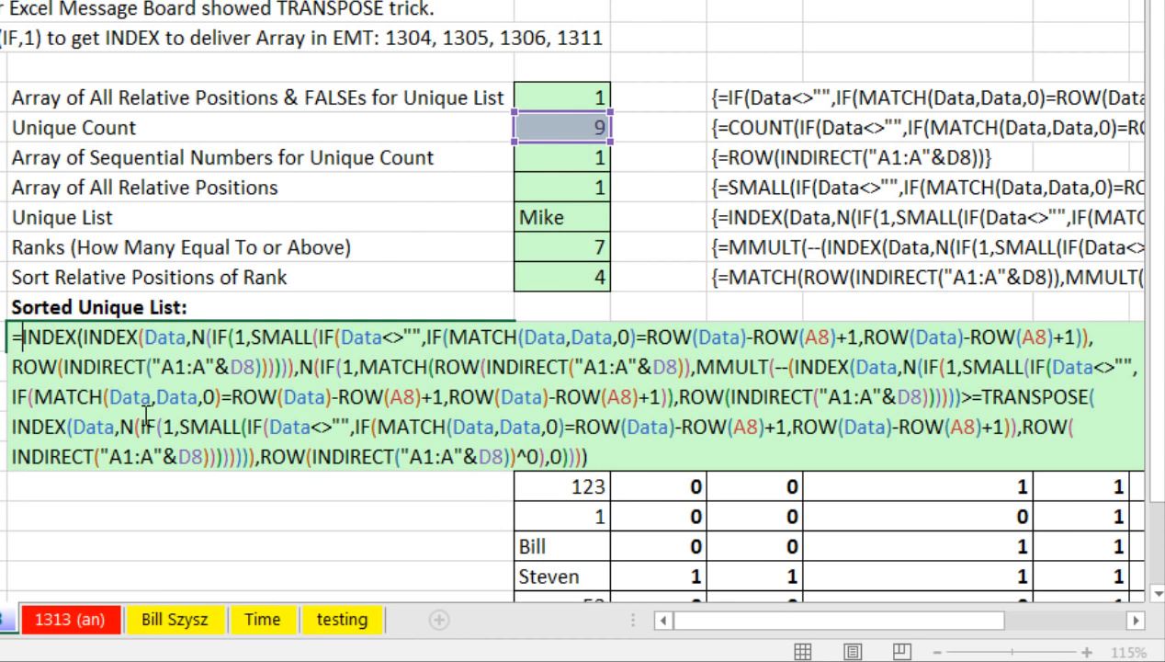
{"action": "type", "text": "text"}
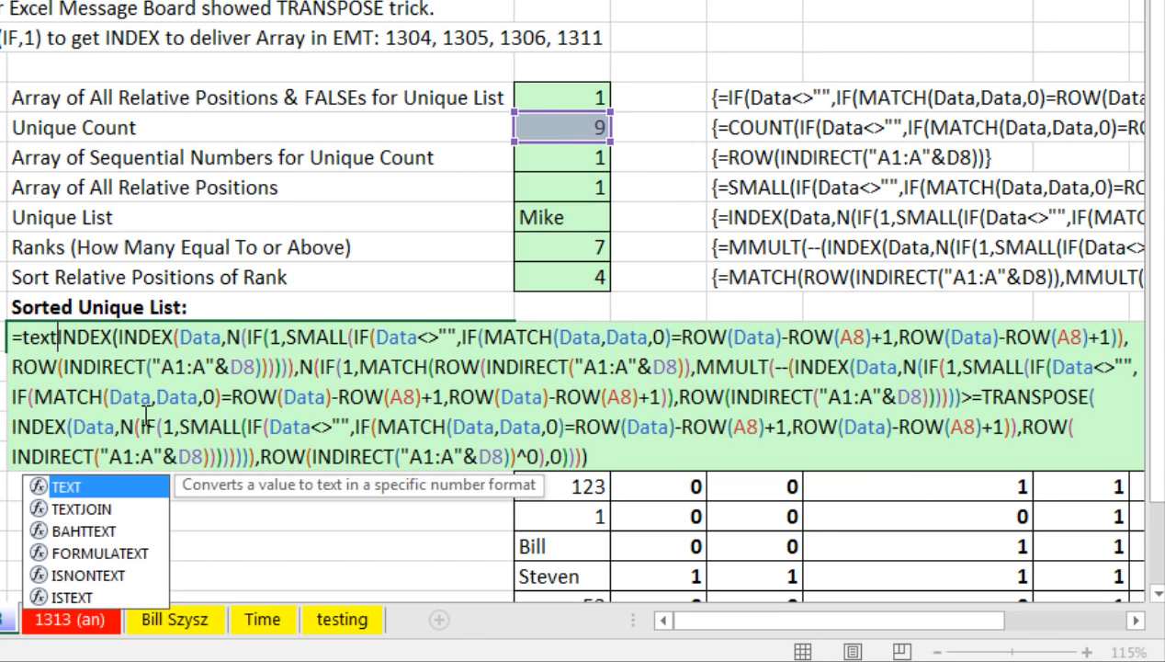
{"action": "key", "text": "Down"}
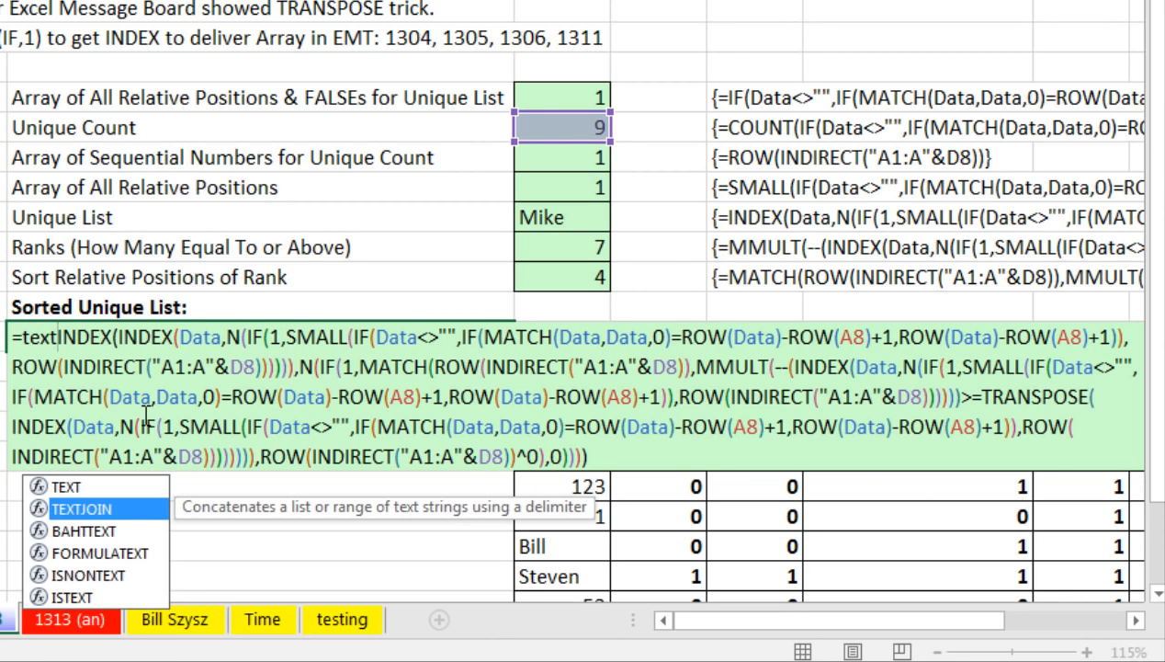
{"action": "key", "text": "Tab"}
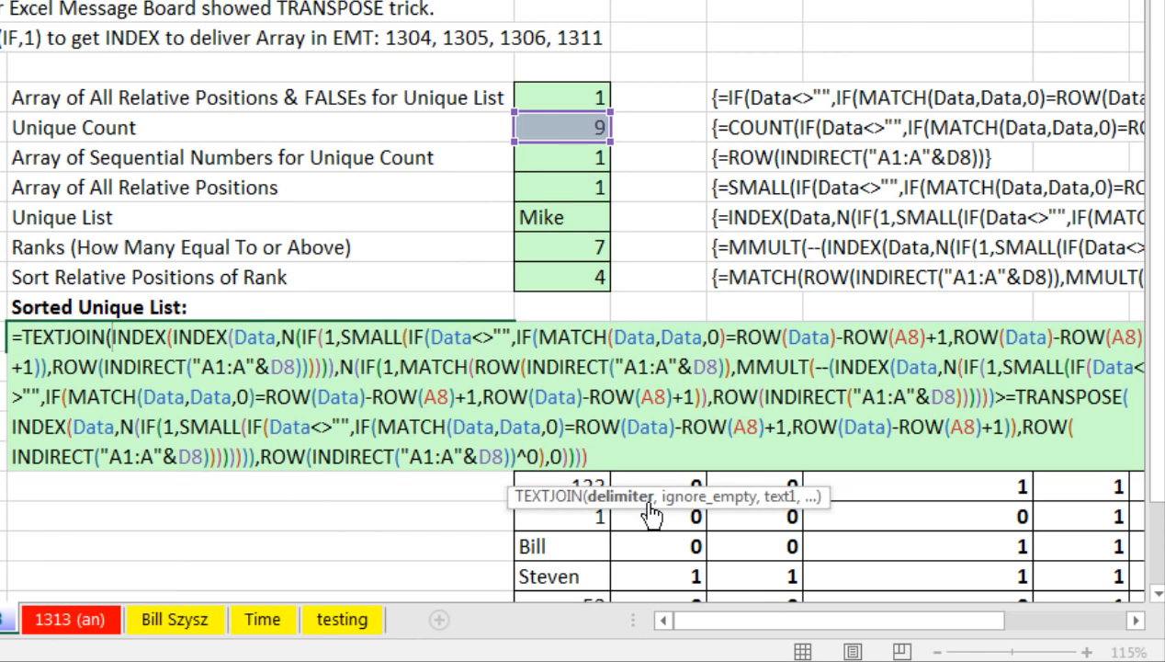
{"action": "left_click_drag", "start_coordinate": [664, 496], "coordinate": [170, 300]}
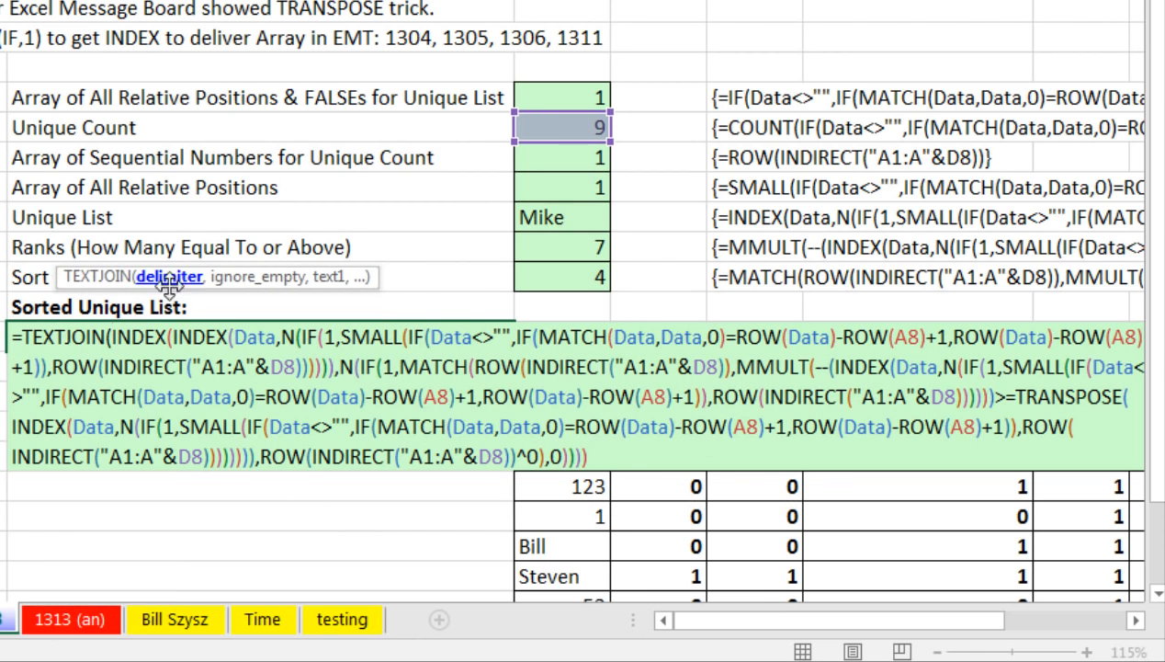
{"action": "type", "text": "\", "}
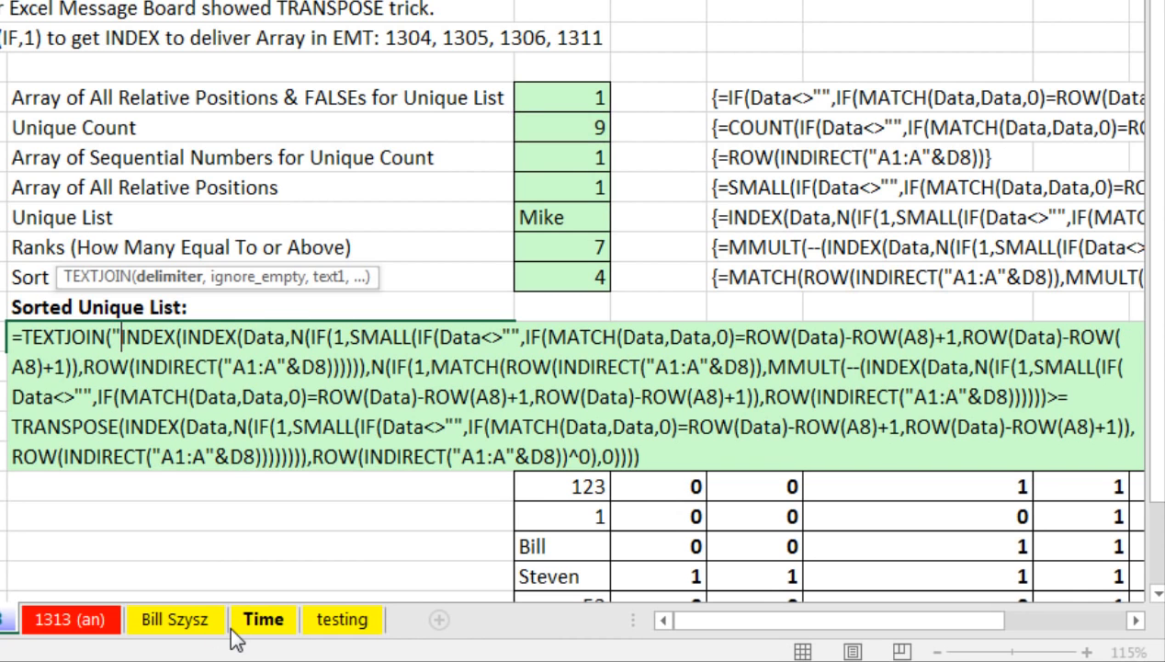
{"action": "type", "text": "\""}
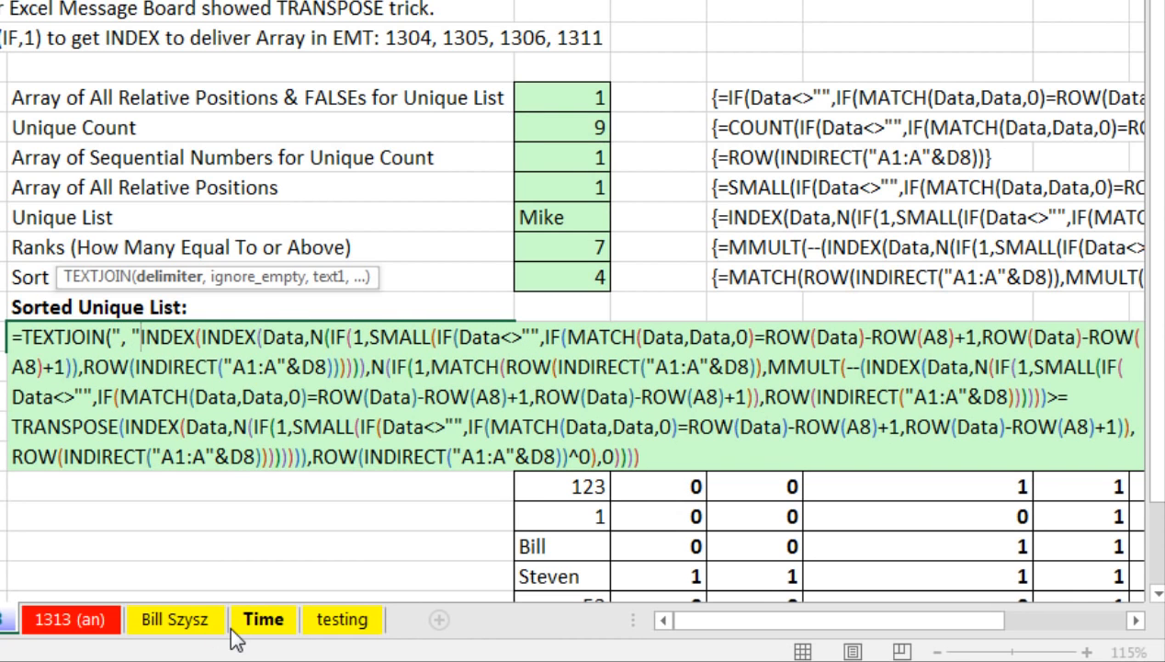
{"action": "type", "text": ","}
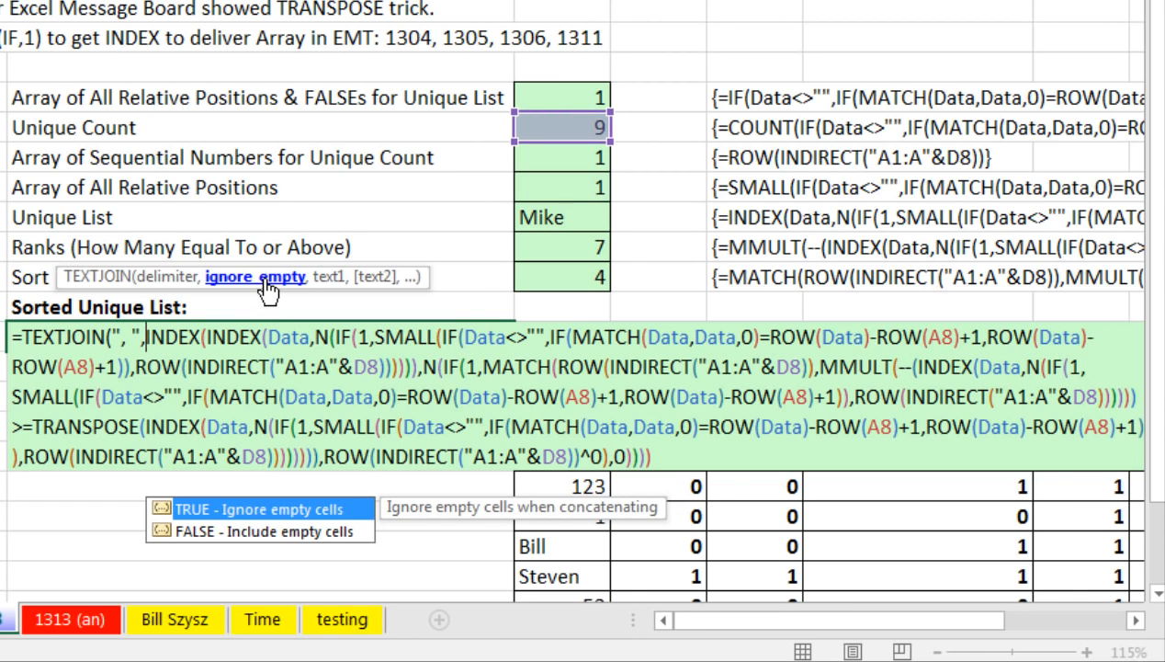
{"action": "type", "text": ","}
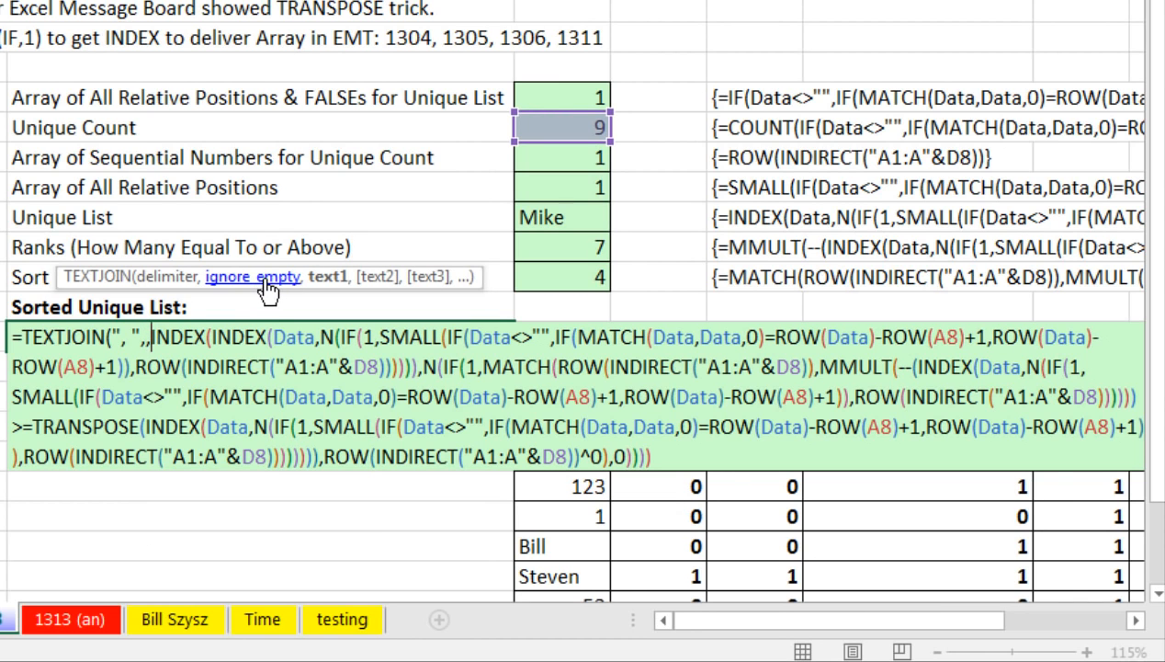
Check TEXTJOIN's text1 argument in C15, then close the function's parenthesis and enter it as an array formula.
{"action": "left_click", "coordinate": [324, 280]}
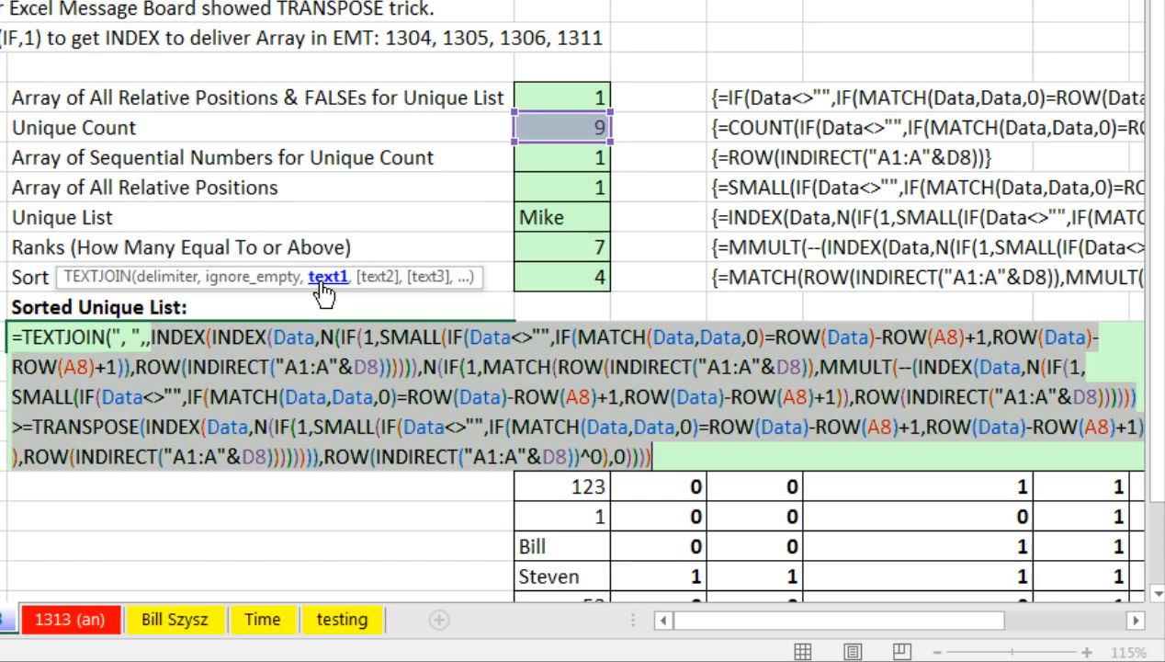
{"action": "left_click", "coordinate": [681, 448]}
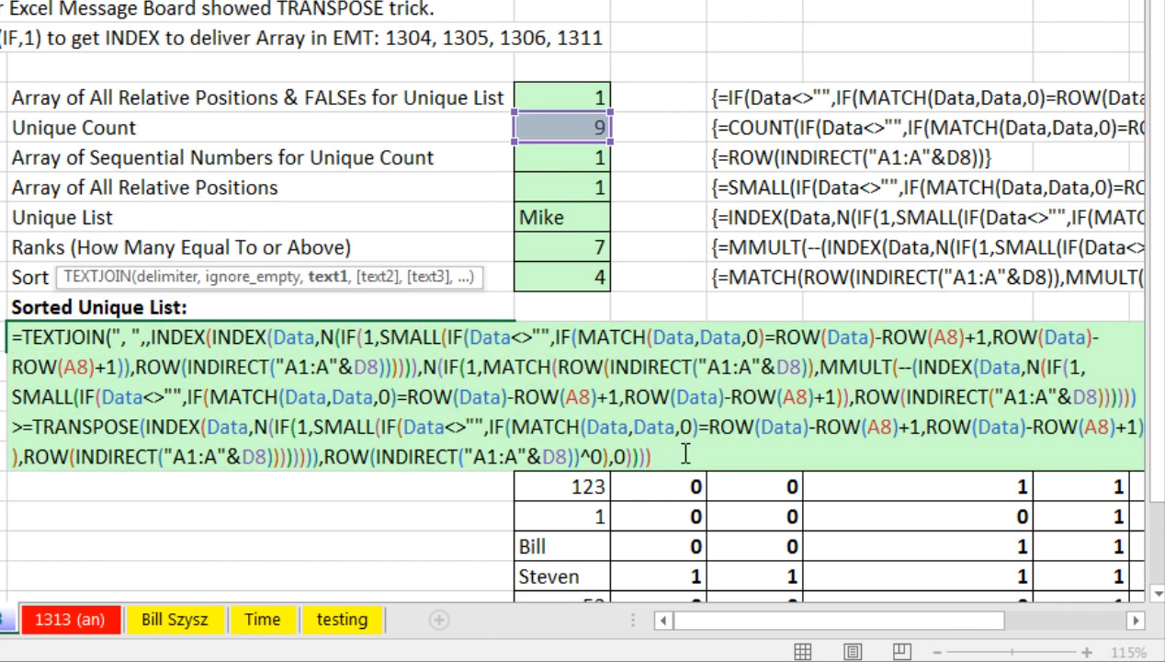
{"action": "type", "text": ")"}
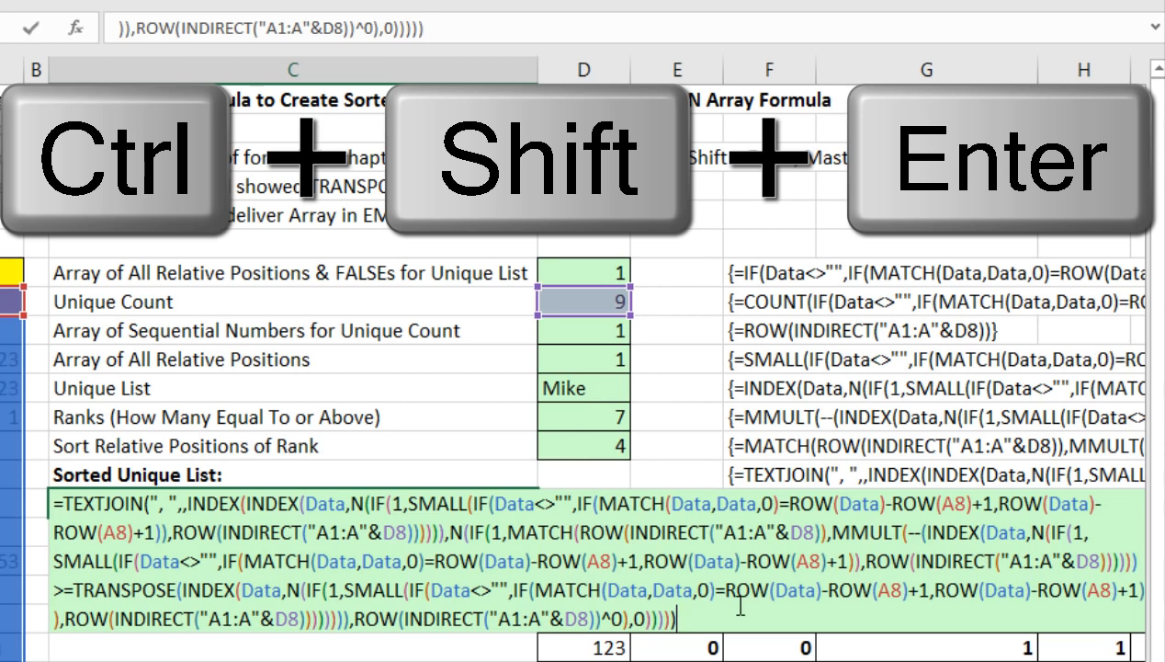
{"action": "key", "text": "ctrl+shift+Return"}
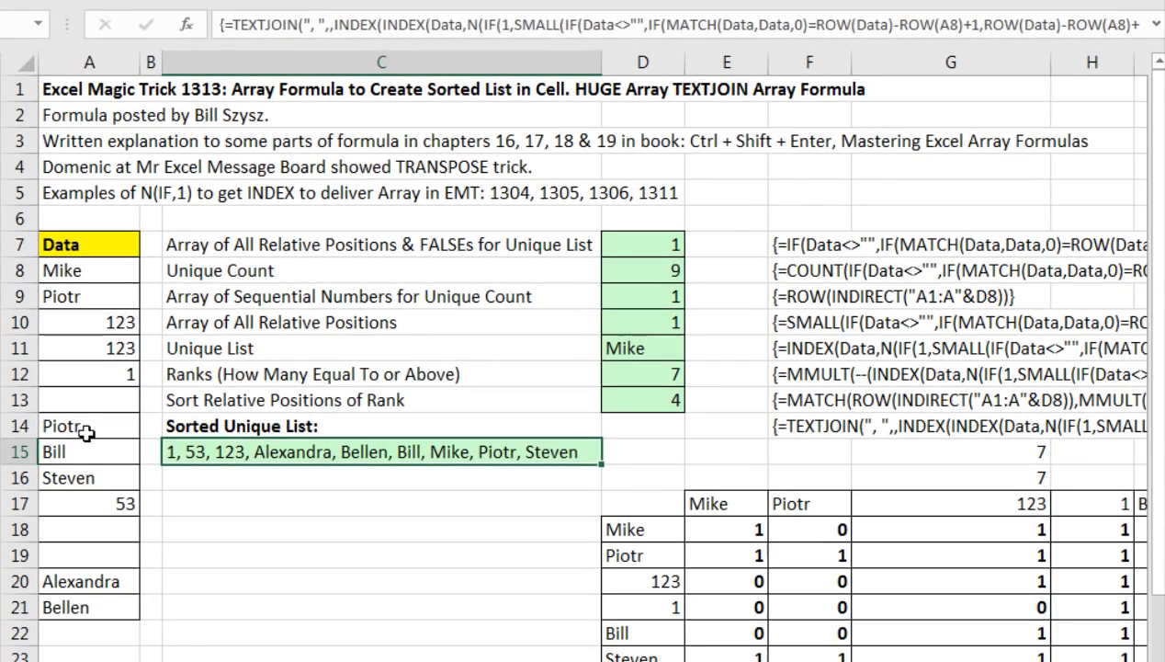
Replace the name in A14 of the Data column with a different first name not yet in the list.
{"action": "left_click", "coordinate": [78, 432]}
{"action": "type", "text": "Rad"}
{"action": "key", "text": "Return"}
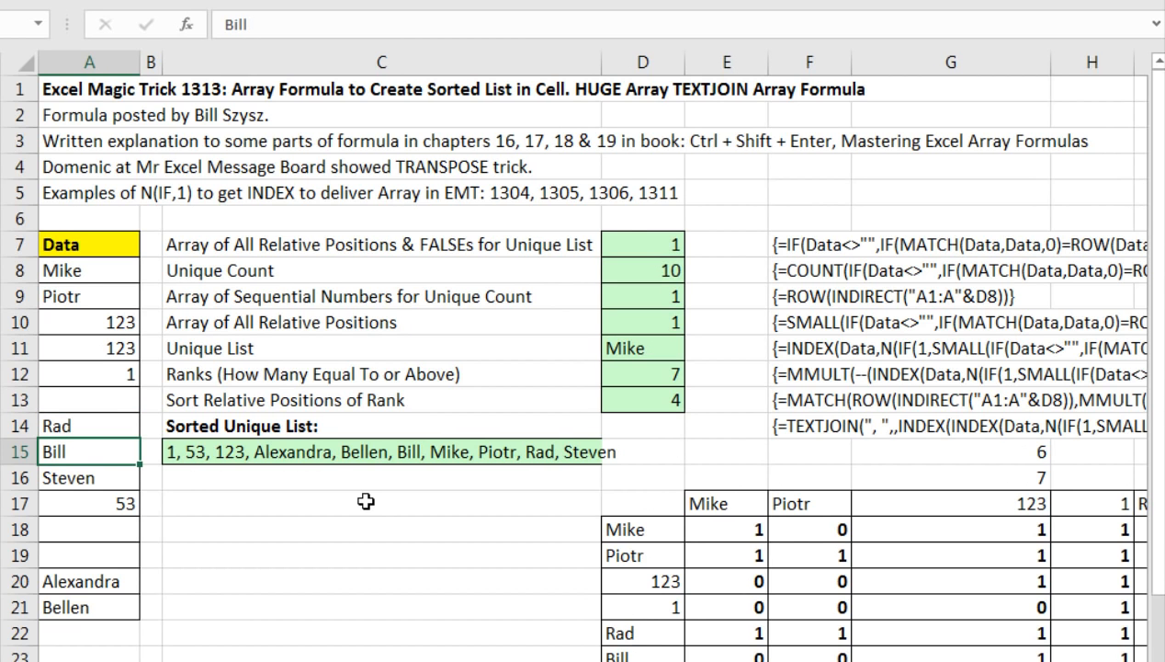
Review the finished TEXTJOIN formula in C15 in edit mode twice, re-entering it as an array formula each time.
{"action": "double_click", "coordinate": [354, 456]}
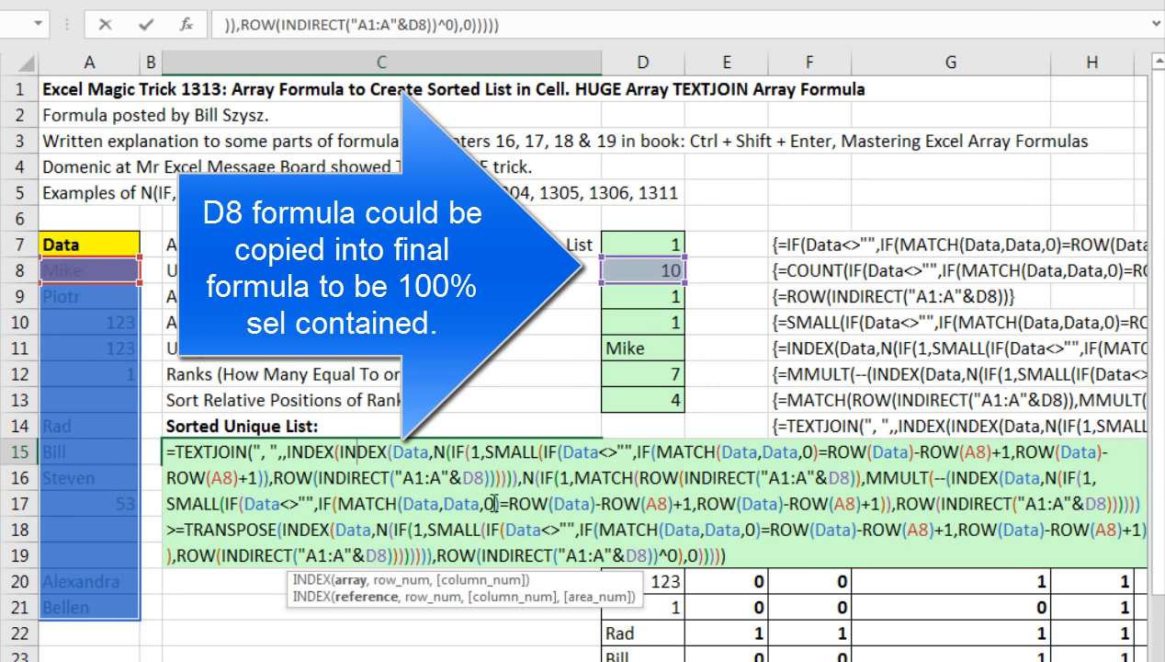
{"action": "key", "text": "ctrl+shift+Return"}
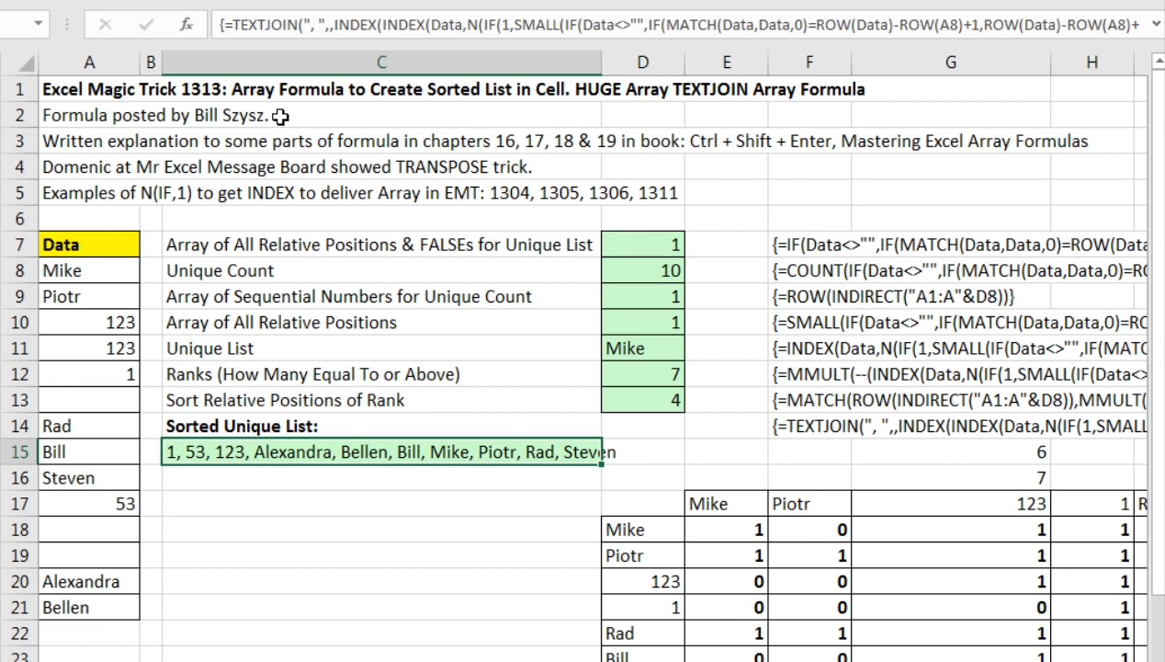
{"action": "double_click", "coordinate": [379, 459]}
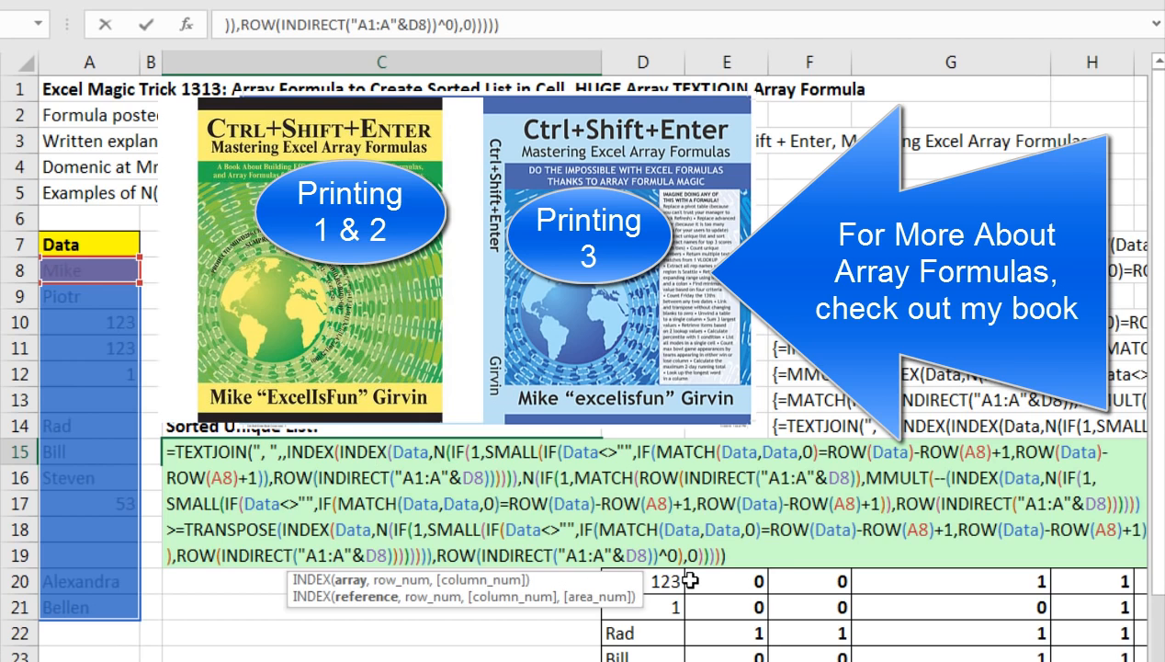
{"action": "key", "text": "ctrl+shift+Return"}
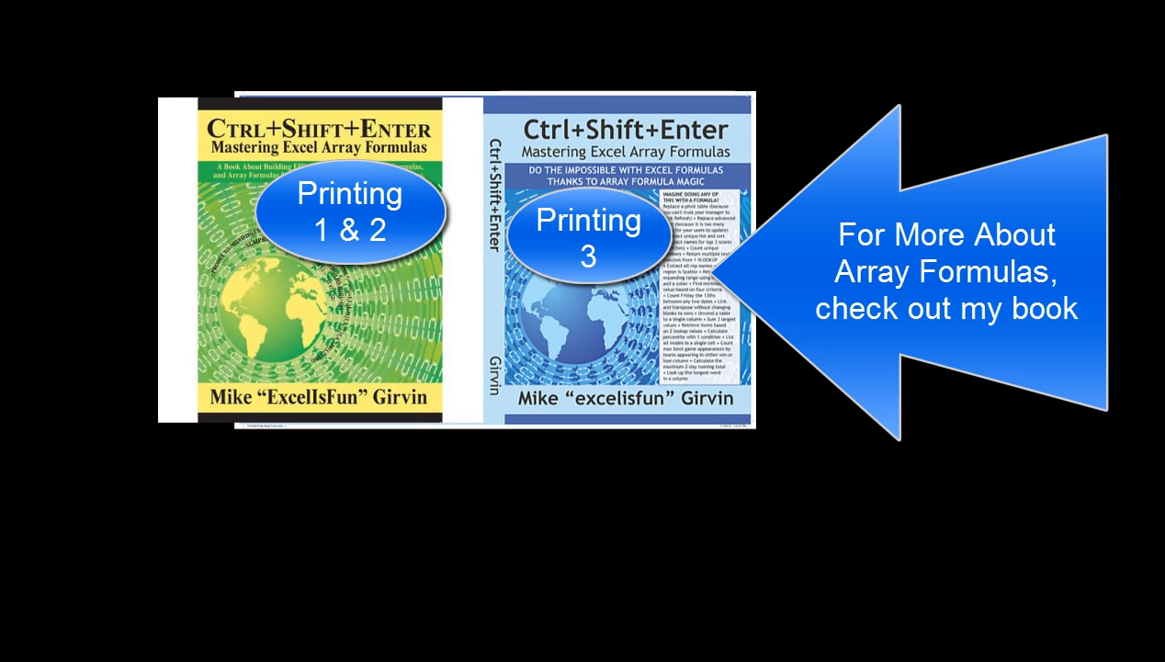